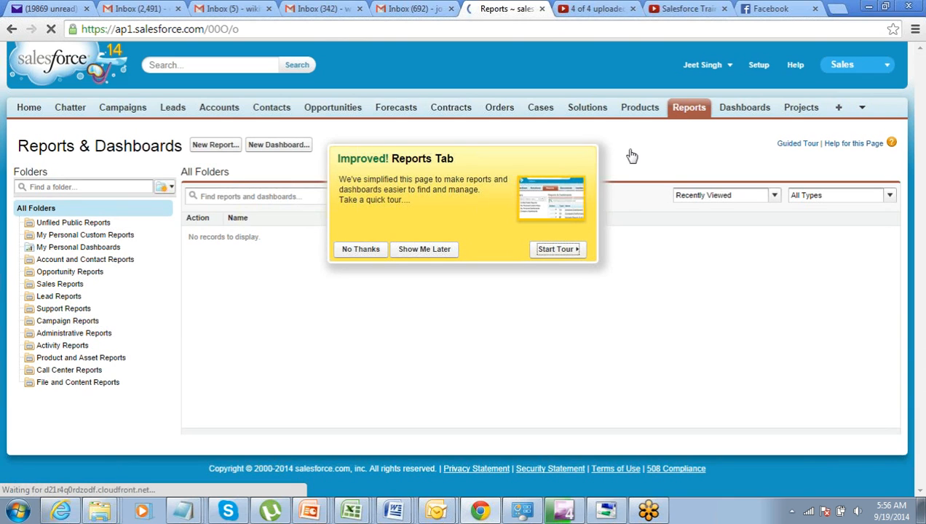
# - Decline the Reports tour and start creating a new report
pyautogui.click(361, 251)
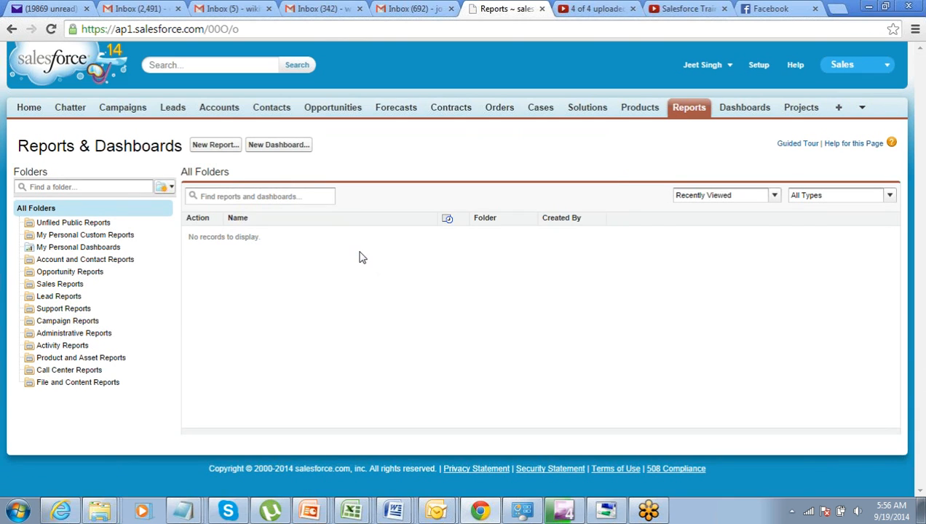
pyautogui.click(224, 152)
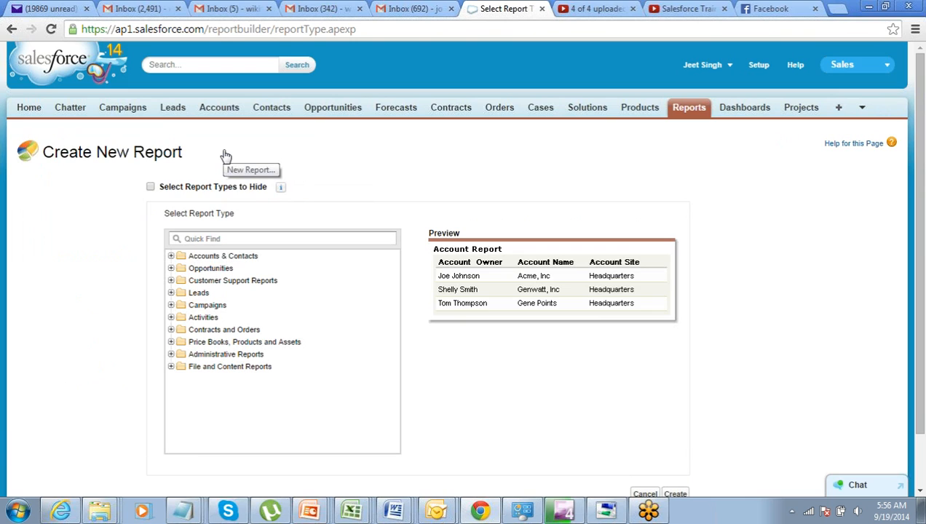
# - Examine the report types available in the Accounts & Contacts and Opportunities folders
pyautogui.click(173, 258)
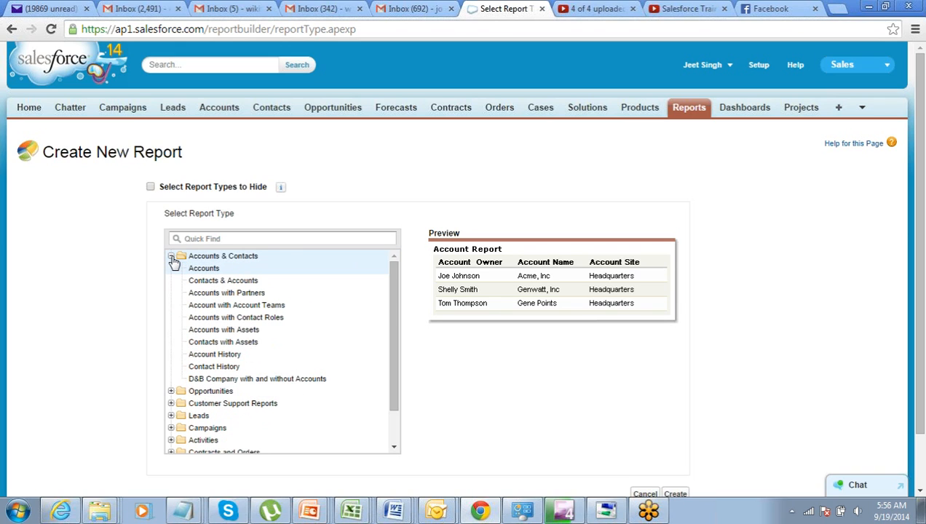
pyautogui.click(171, 257)
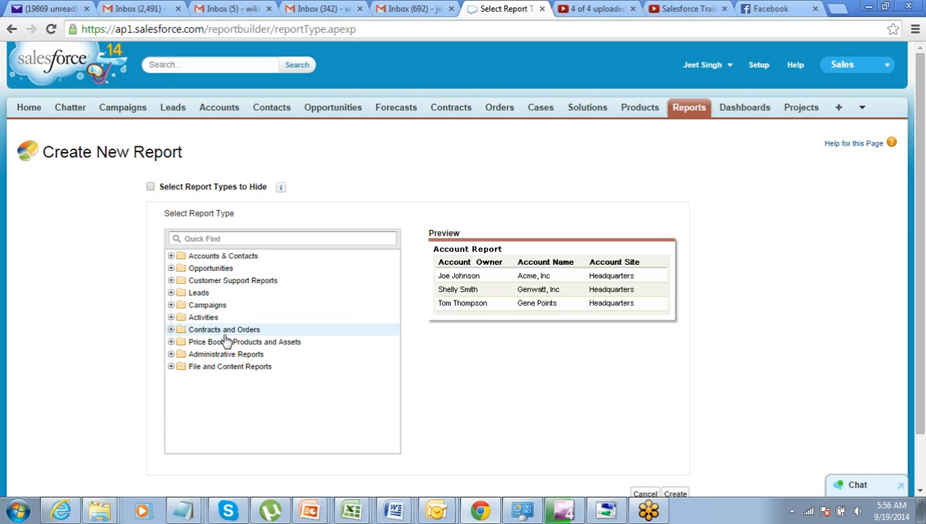
pyautogui.click(172, 257)
pyautogui.click(172, 257)
pyautogui.click(171, 270)
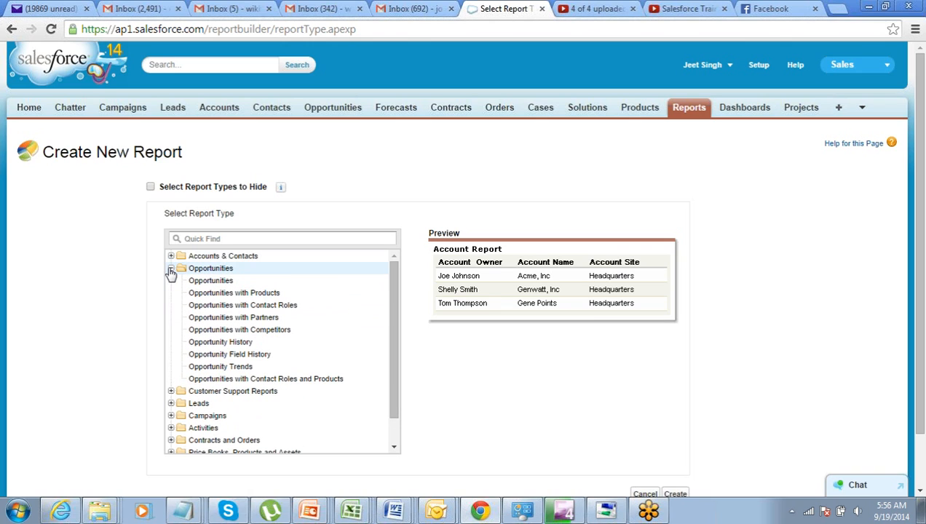
pyautogui.click(171, 270)
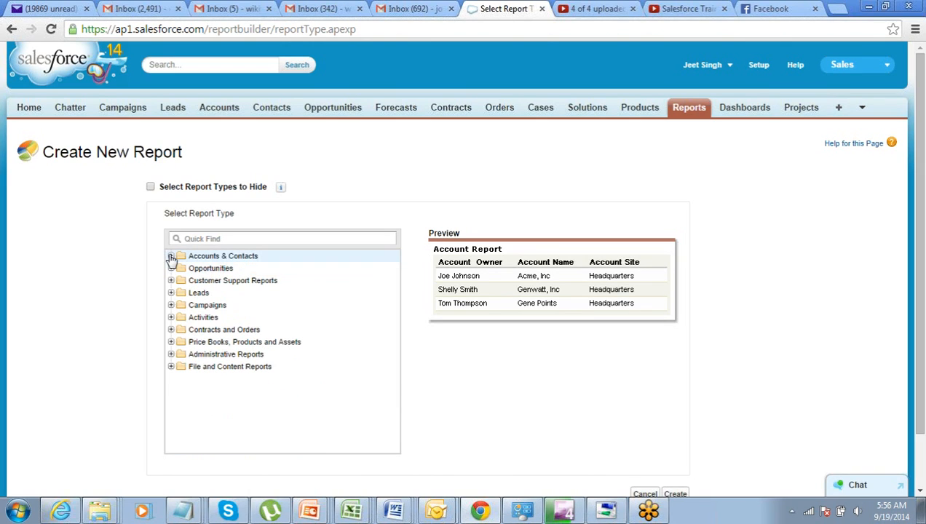
# - Create a report of type Accounts from the Accounts & Contacts folder and decline the report builder tour
pyautogui.click(171, 257)
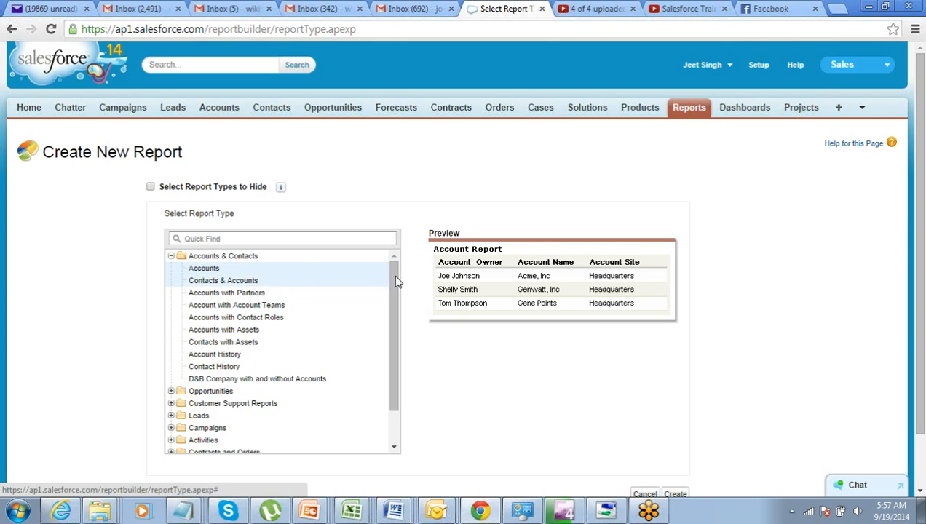
pyautogui.moveTo(922, 255); pyautogui.dragTo(922, 310)
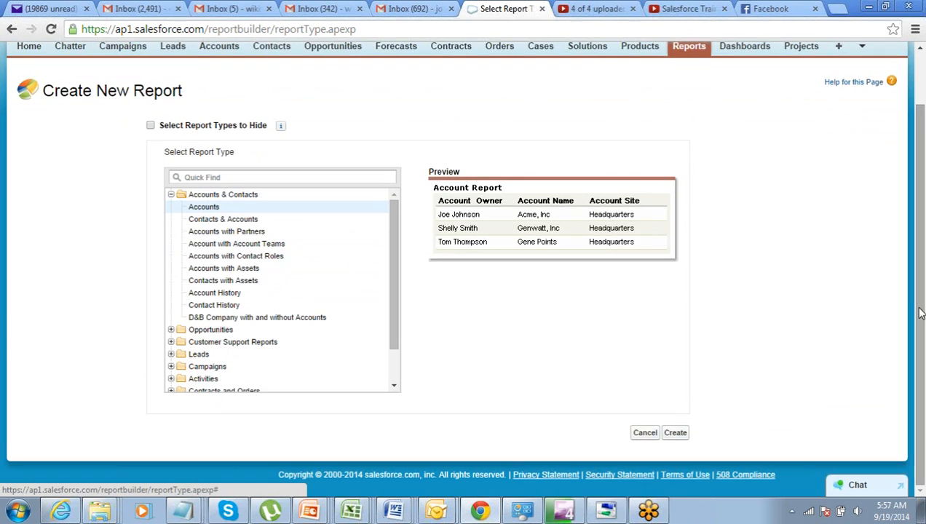
pyautogui.click(681, 434)
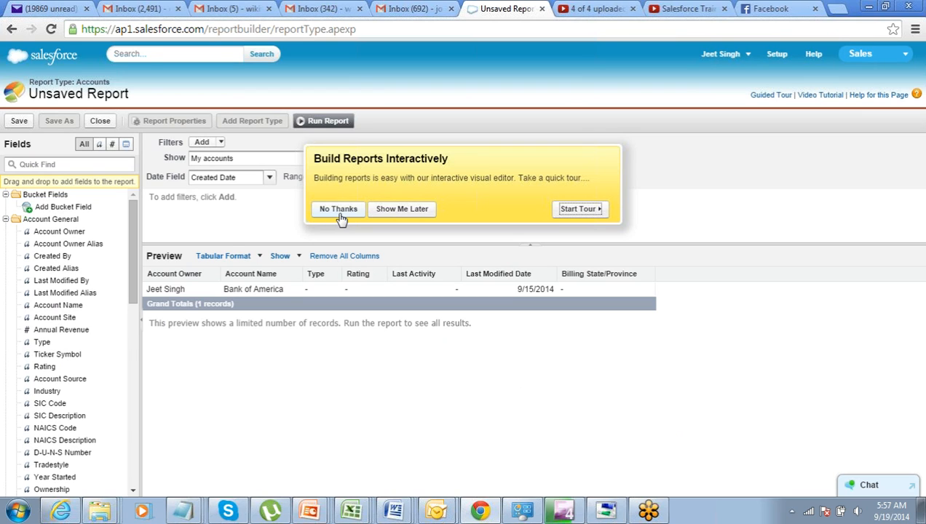
pyautogui.click(338, 210)
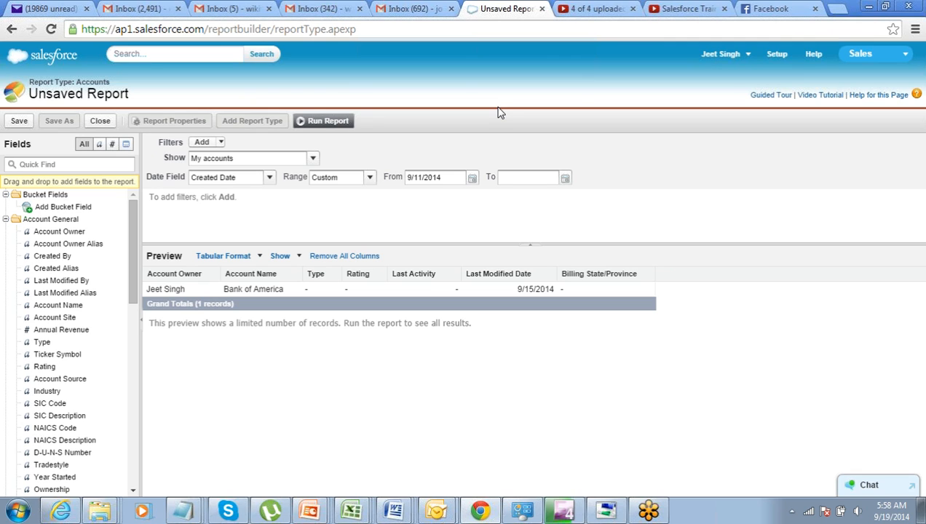
# - Switch to Notepad and write Fileds, Filters, Format, Frequency and Folder, each on its own line
pyautogui.click(653, 513)
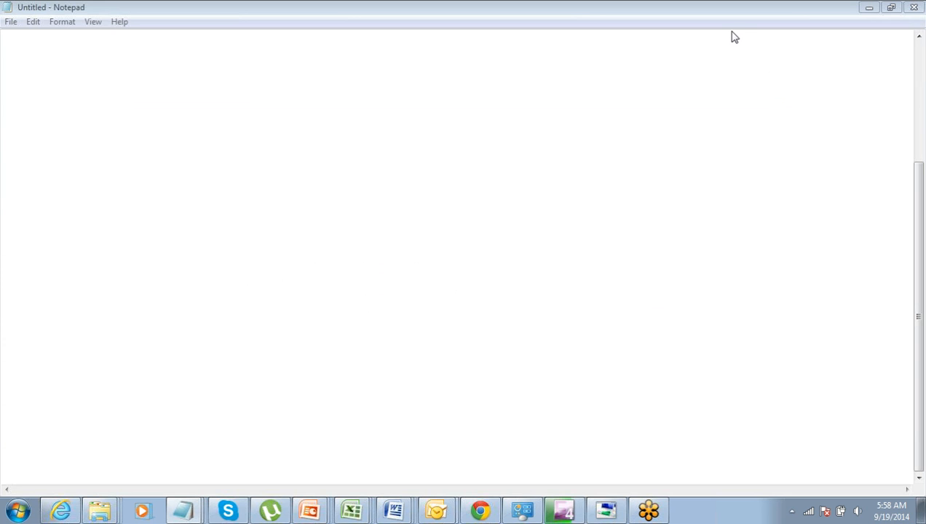
pyautogui.click(151, 59)
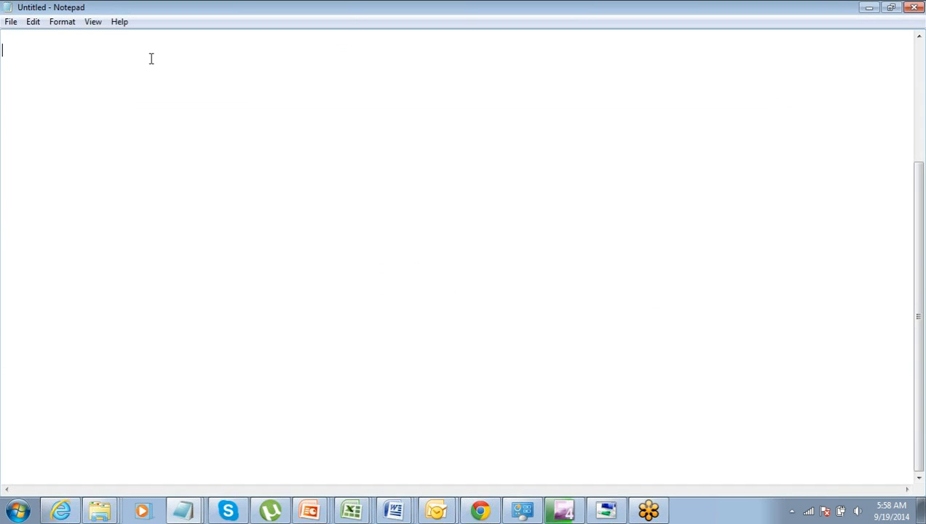
pyautogui.press('Return')
pyautogui.write('Fileds')
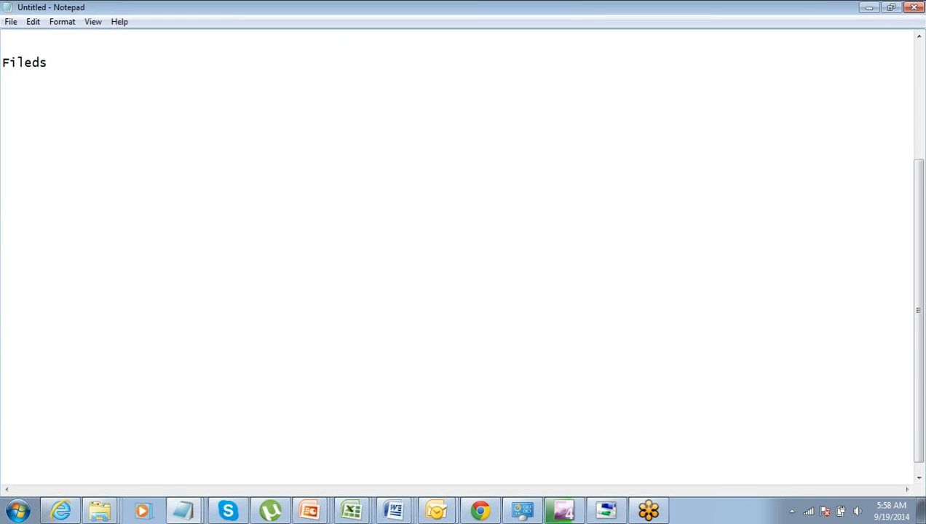
pyautogui.press('Return')
pyautogui.write('Filter')
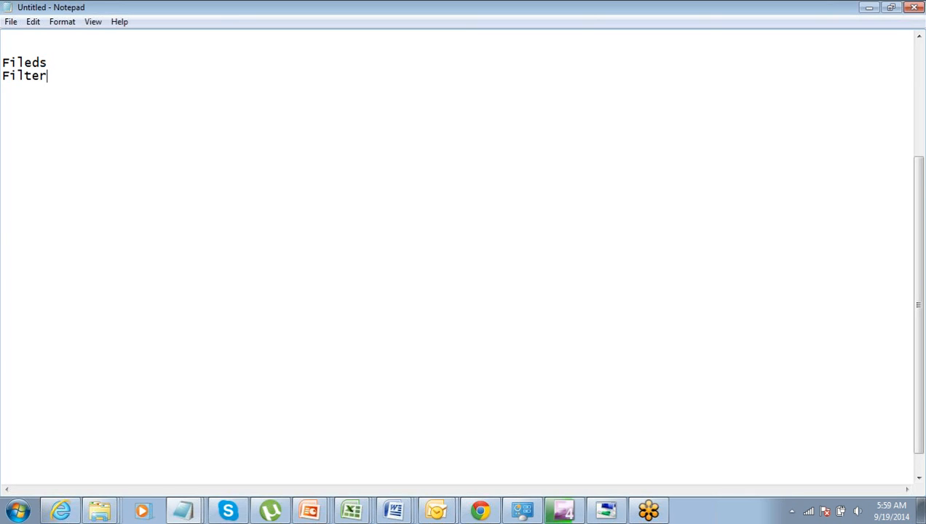
pyautogui.write('s')
pyautogui.press('Return')
pyautogui.write('Format')
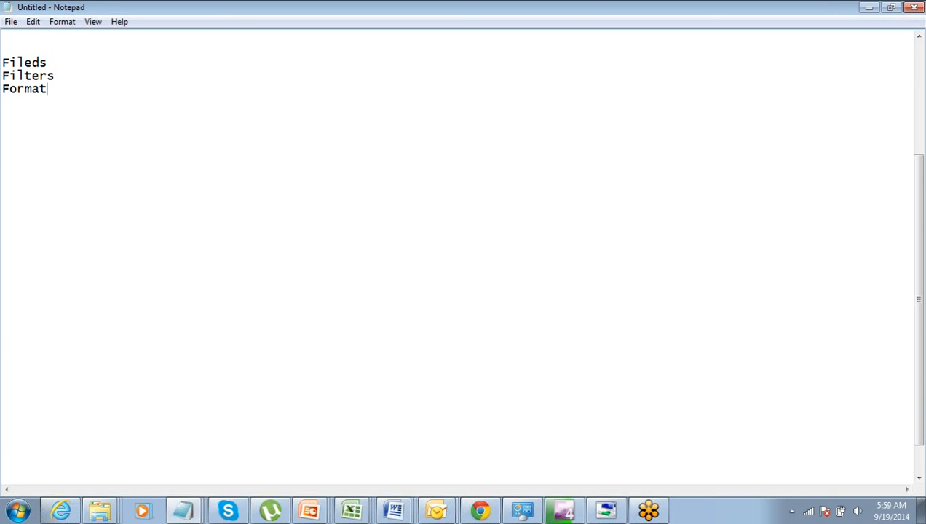
pyautogui.press('Return')
pyautogui.write('Frequency')
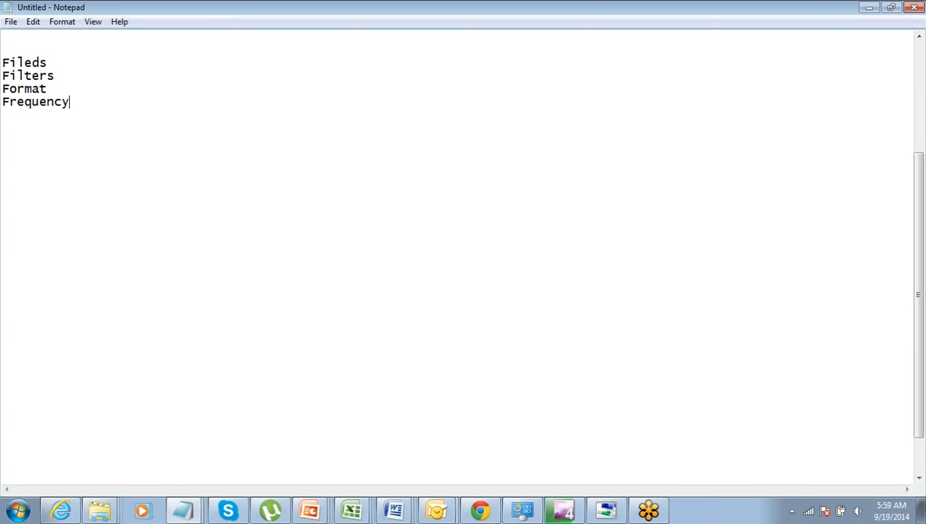
pyautogui.press('Return')
pyautogui.write('Folder')
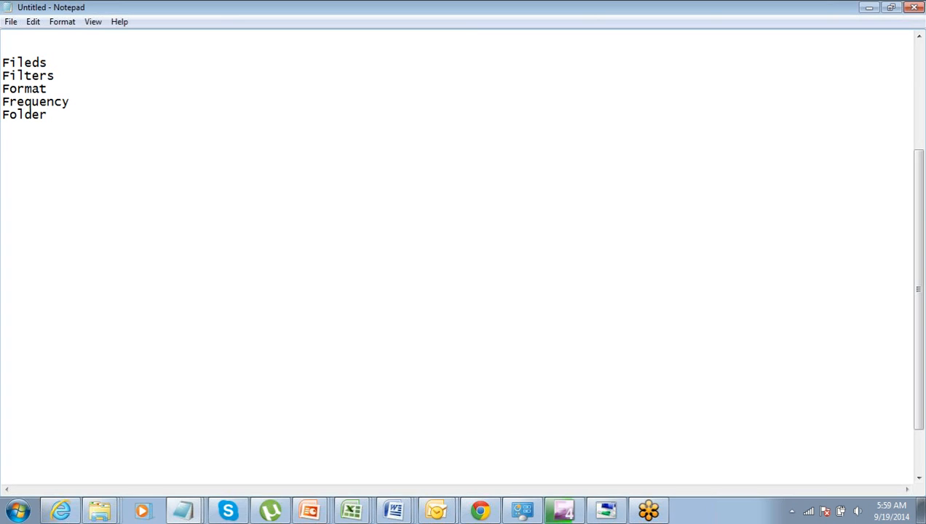
# - Add the heading "5f Of Reports" above the list, separated from it by a blank line
pyautogui.press('Up')
pyautogui.press('Up')
pyautogui.press('Up')
pyautogui.press('Up')
pyautogui.press('Up')
pyautogui.press('Return')
pyautogui.press('Up')
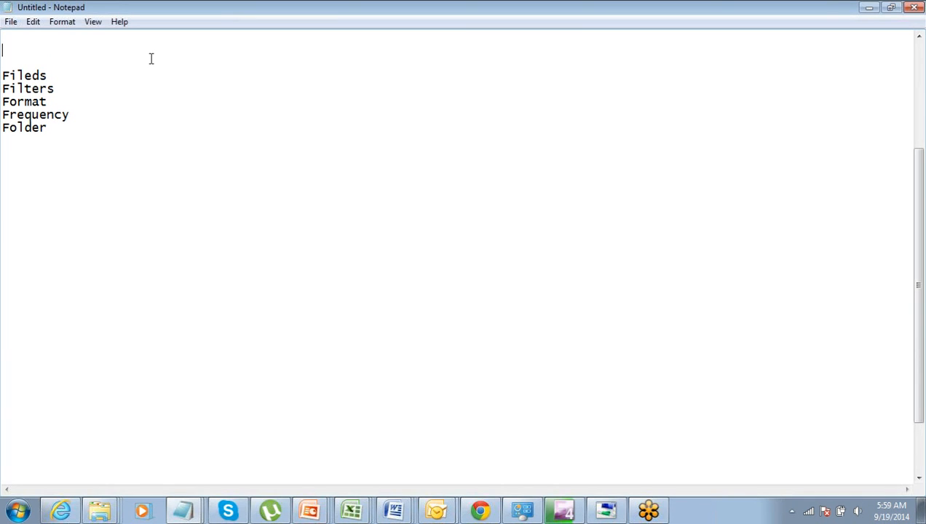
pyautogui.write('5f of Rep')
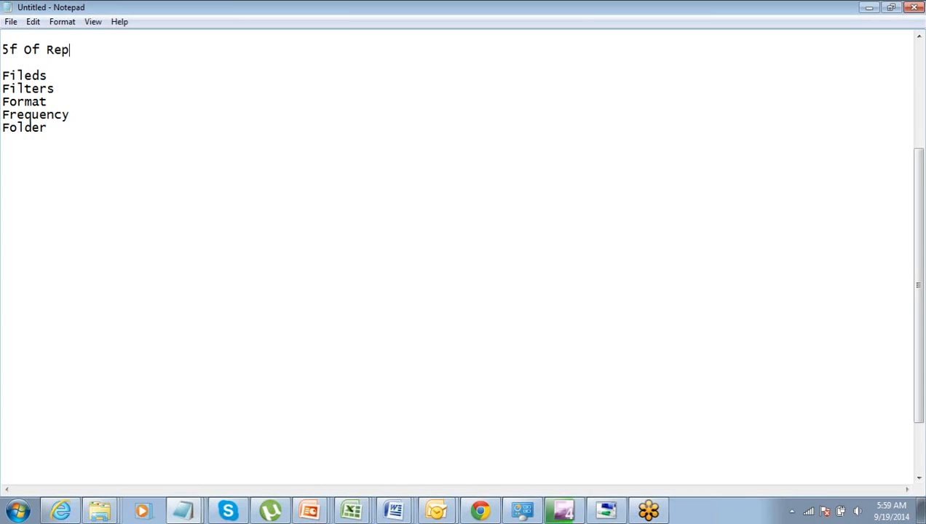
pyautogui.write('orts')
# - Highlight the heading line "5f Of Reports"
pyautogui.hotkey('ctrl', 'shift', 'Left')
pyautogui.hotkey('ctrl', 'shift', 'Left')
pyautogui.hotkey('shift', 'Left')
pyautogui.hotkey('ctrl', 'shift', 'Left')
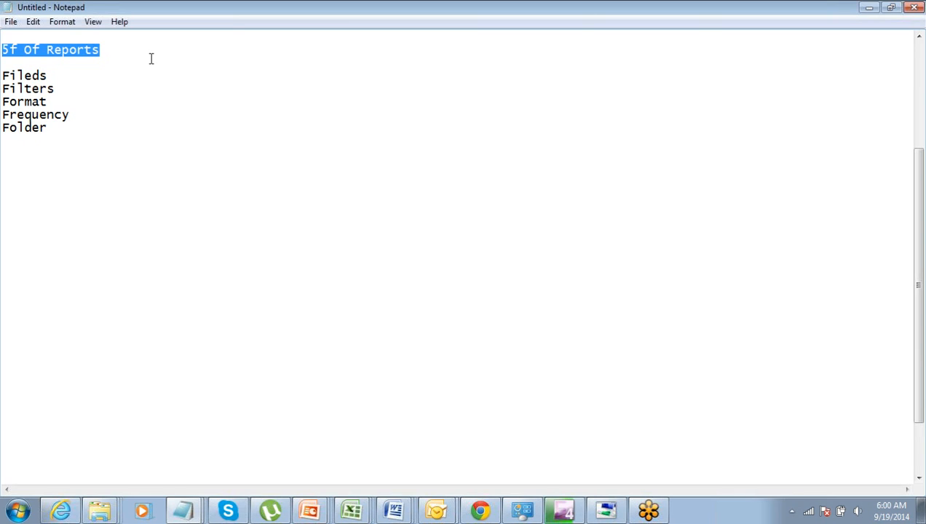
# - Highlight the Fileds line and the Filters line of the list one after the other
pyautogui.press('Down')
pyautogui.press('Down')
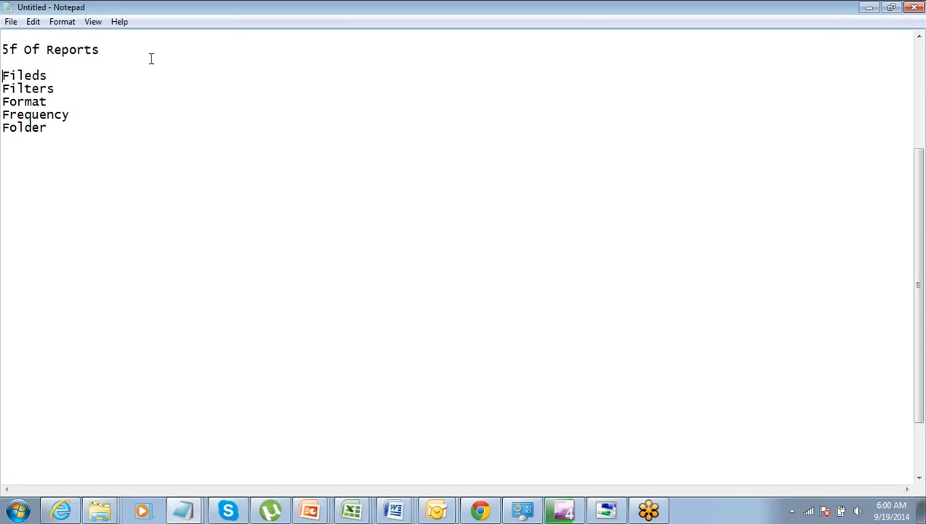
pyautogui.hotkey('shift', 'Down')
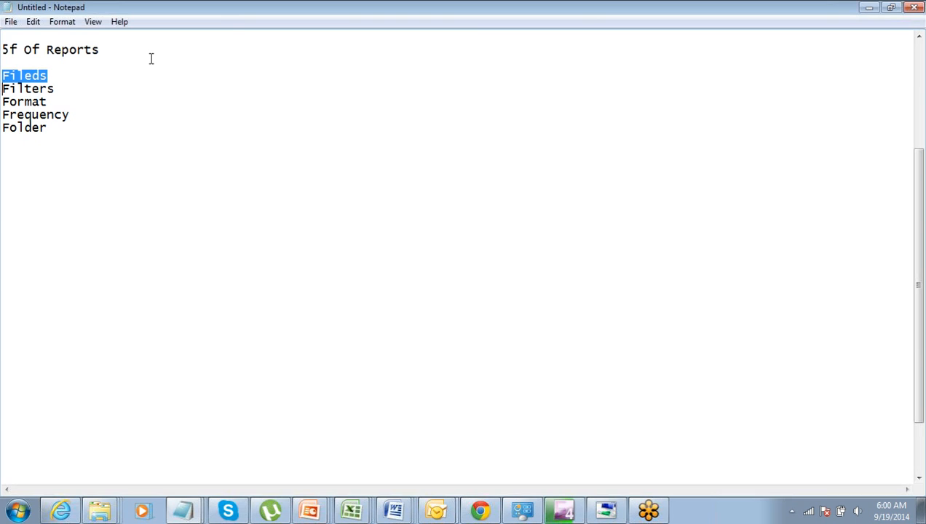
pyautogui.press('Down')
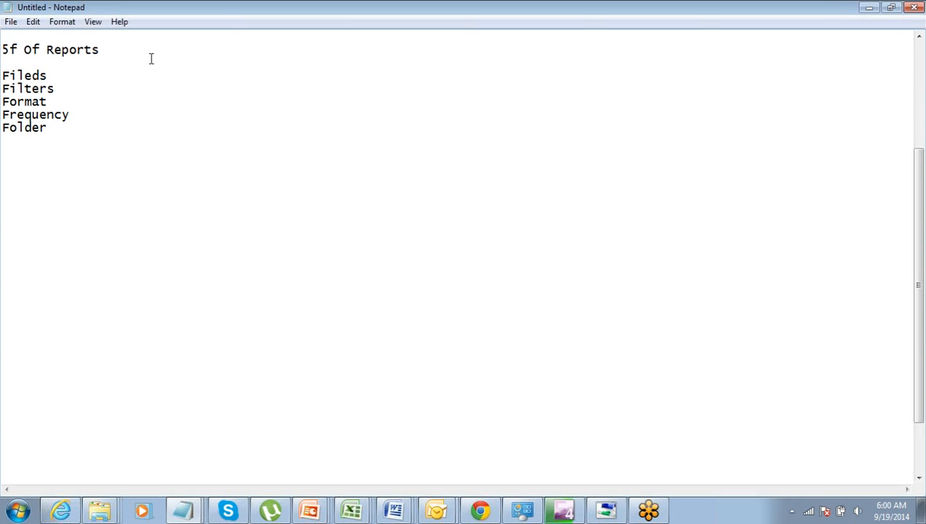
pyautogui.hotkey('shift', 'Down')
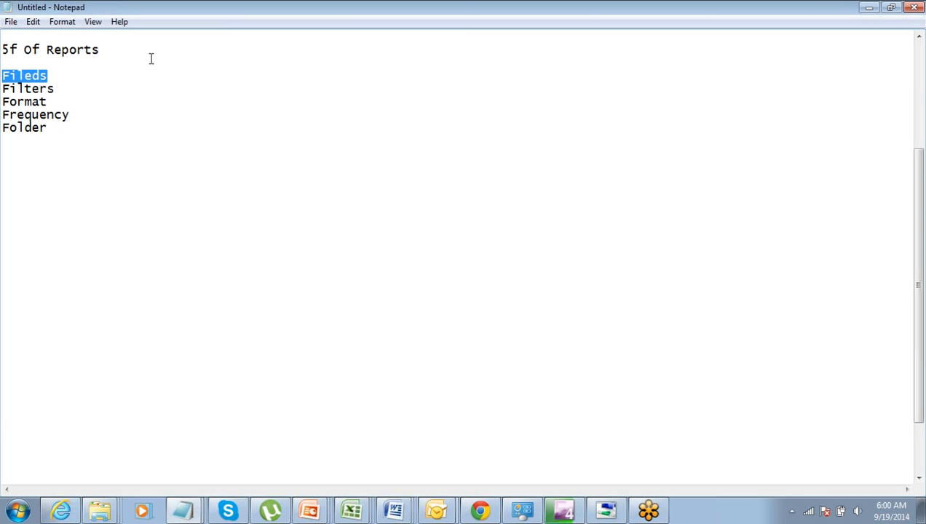
pyautogui.press('Down')
pyautogui.press('Down')
pyautogui.hotkey('shift', 'Down')
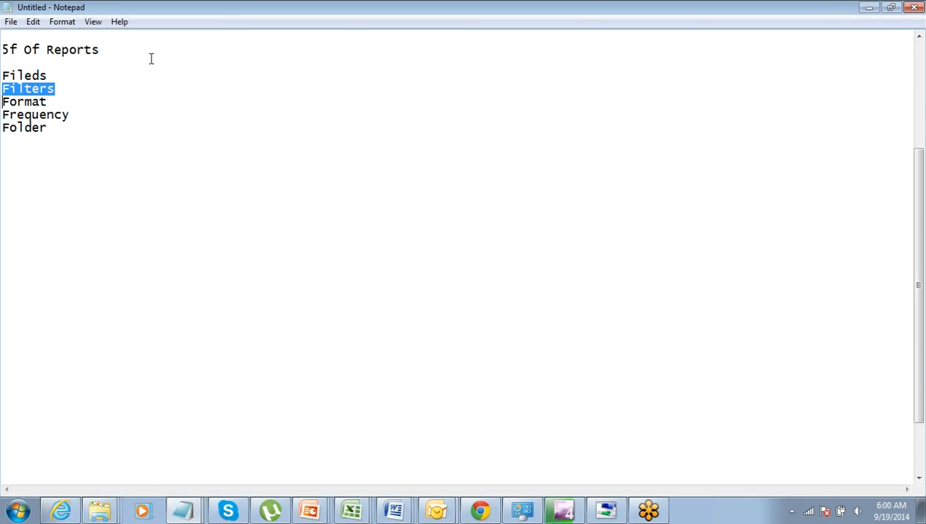
# - Highlight the Format, Frequency and Folder lines one after another
pyautogui.press('Right')
pyautogui.hotkey('shift', 'Down')
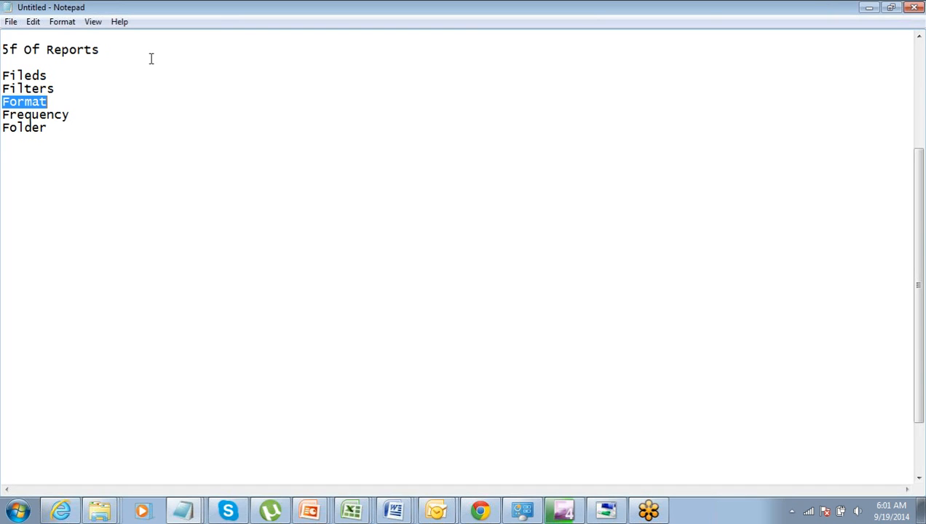
pyautogui.press('Down')
pyautogui.press('Up')
pyautogui.press('Right')
pyautogui.hotkey('shift', 'Down')
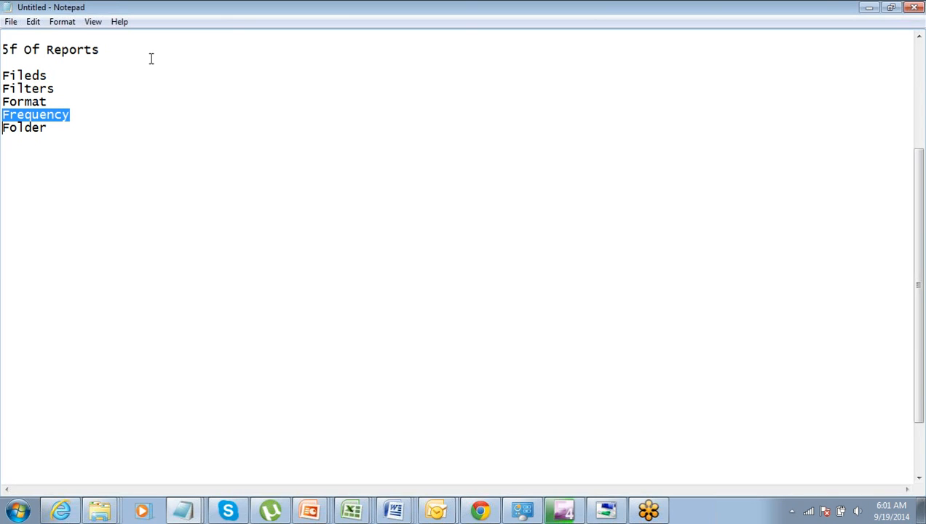
pyautogui.press('Down')
pyautogui.press('Up')
pyautogui.hotkey('shift', 'Down')
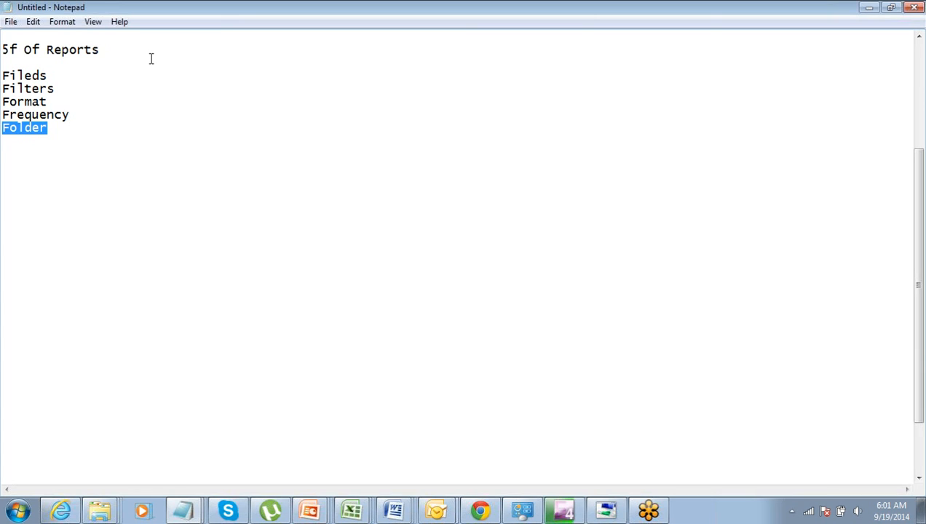
# - Select all five list lines together, from Fileds through Folder
pyautogui.press('Up')
pyautogui.press('Up')
pyautogui.press('Up')
pyautogui.press('Up')
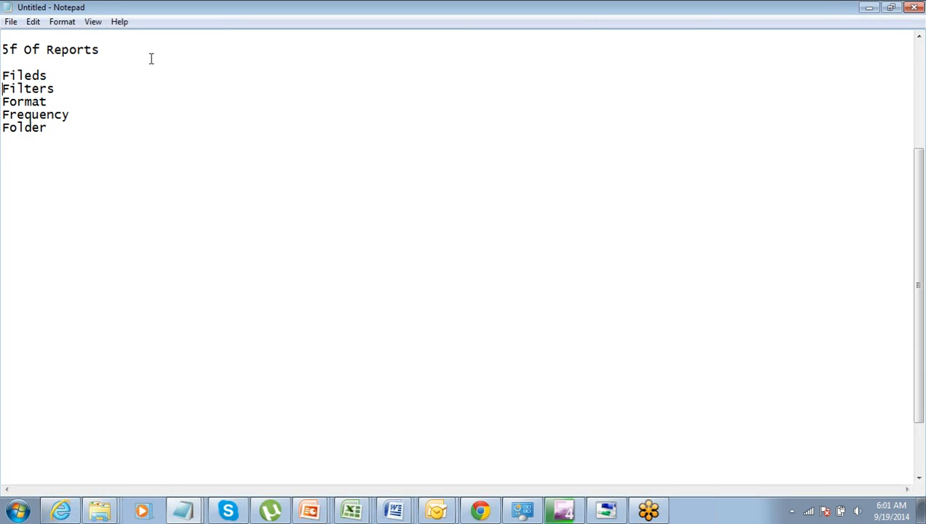
pyautogui.hotkey('shift', 'Down')
pyautogui.hotkey('shift', 'Down')
pyautogui.hotkey('shift', 'Down')
pyautogui.hotkey('shift', 'Down')
pyautogui.hotkey('shift', 'Down')
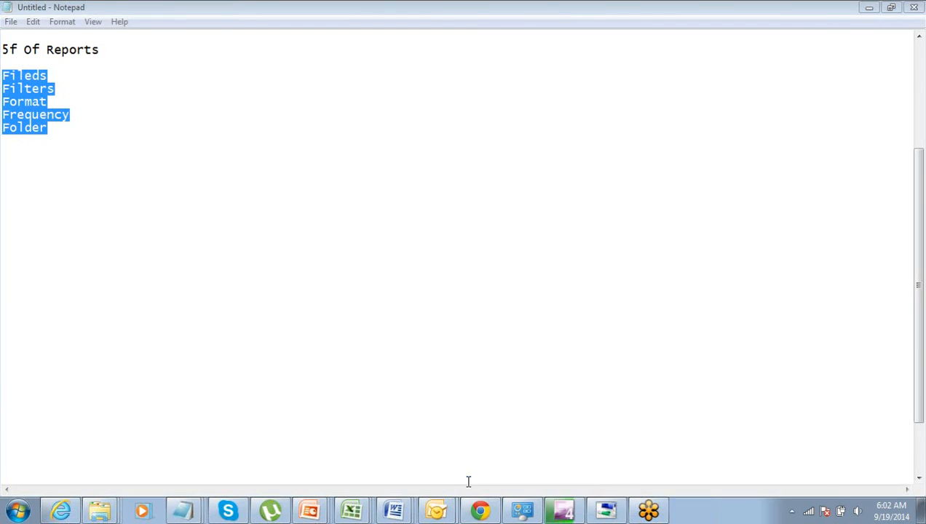
# - Switch back to the unsaved Salesforce report in Chrome and look through its available fields, highlighting the Fields heading
pyautogui.hotkey('alt', 'Tab')
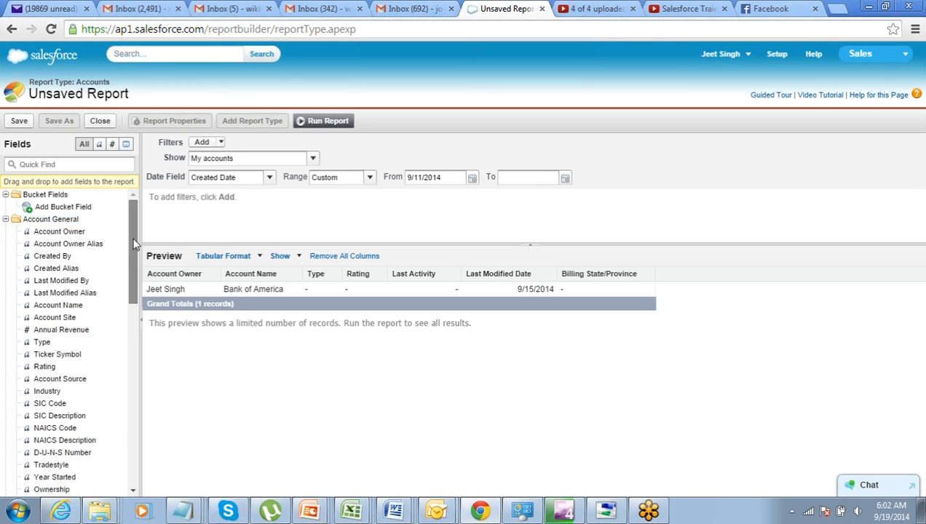
pyautogui.scroll(-3, 133, 244)
pyautogui.moveTo(136, 299); pyautogui.dragTo(133, 182)
pyautogui.doubleClick(30, 142)
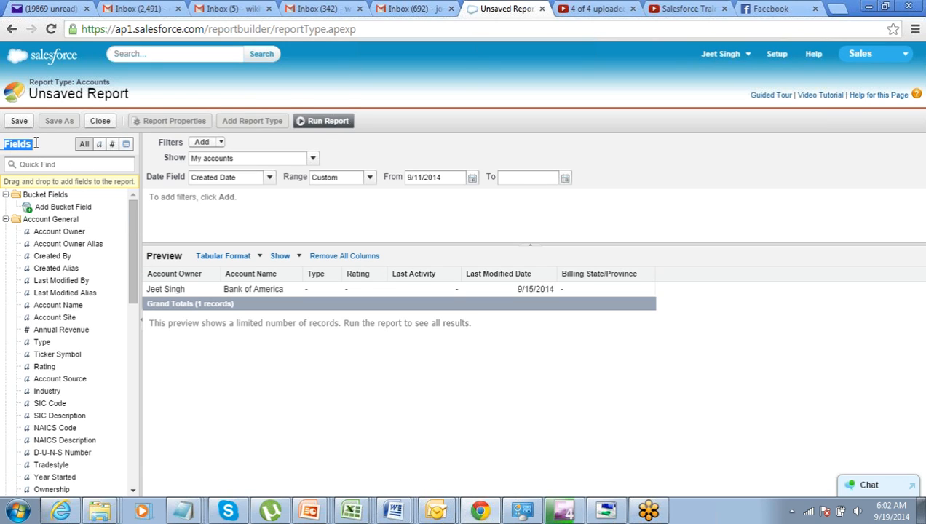
pyautogui.click(39, 148)
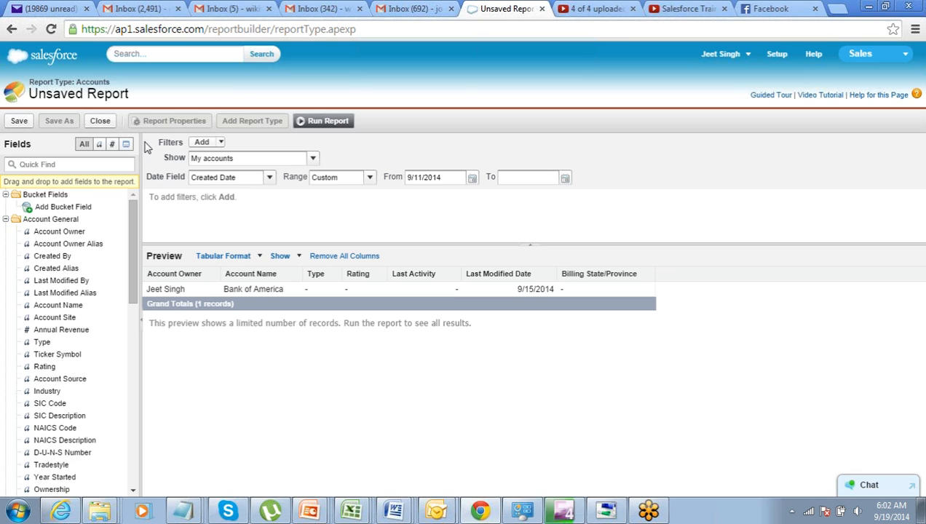
# - Highlight the Filters label in the report builder and display the available report formats
pyautogui.moveTo(160, 142); pyautogui.dragTo(186, 144)
pyautogui.click(185, 144)
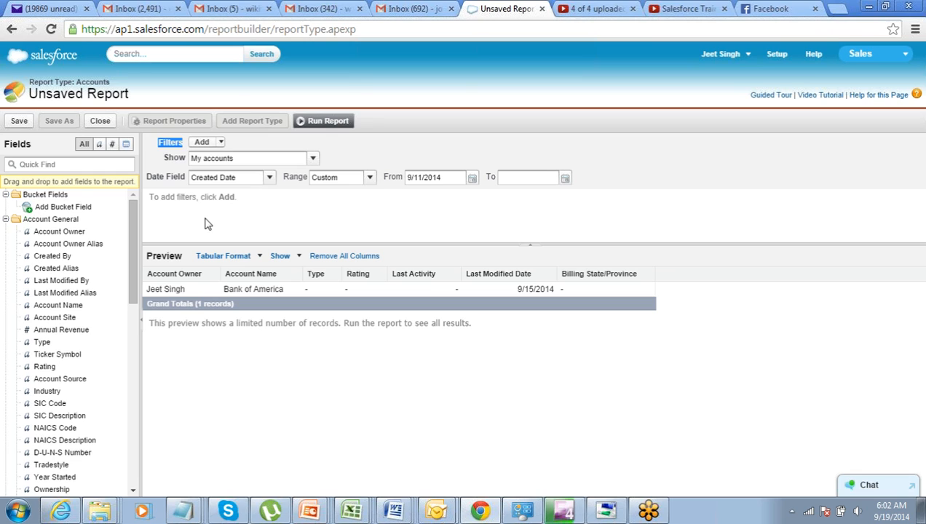
pyautogui.click(246, 261)
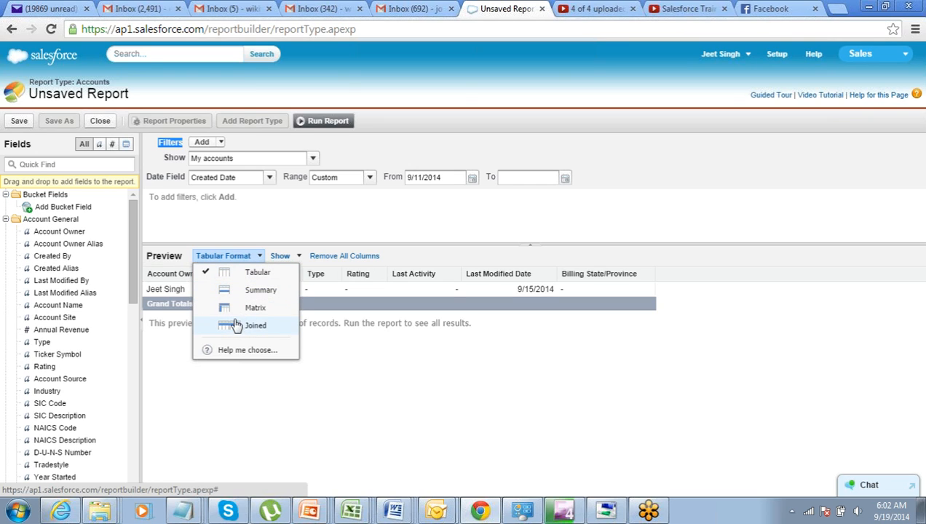
# - Highlight the Preview heading and remove all existing columns from the report, accepting the confirmation
pyautogui.click(246, 235)
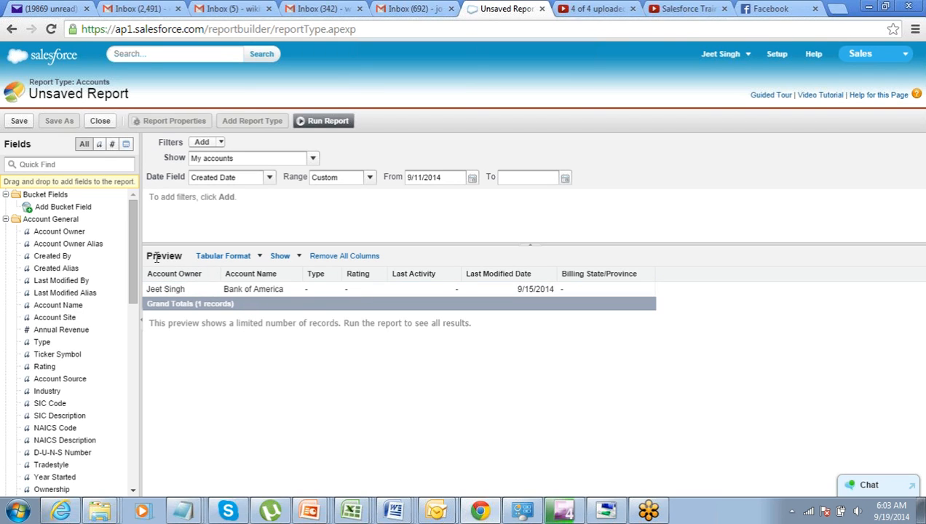
pyautogui.moveTo(148, 256); pyautogui.dragTo(186, 262)
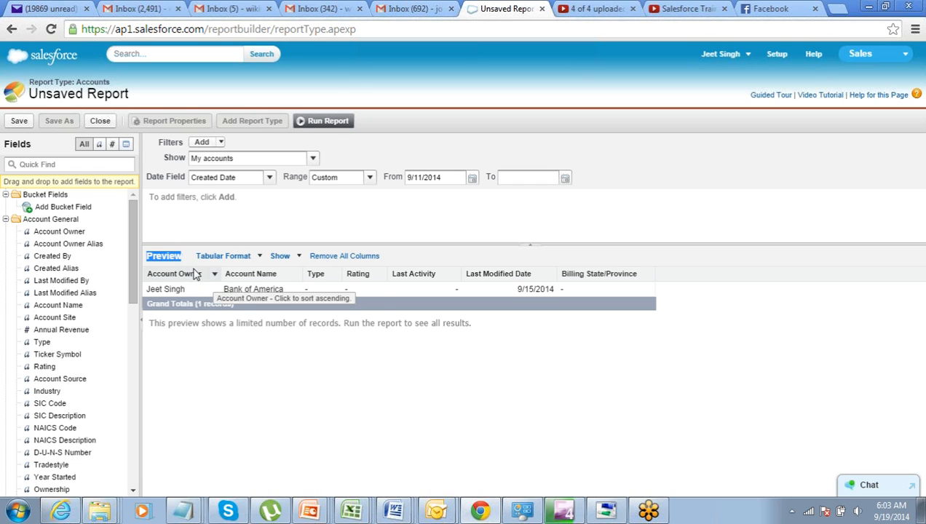
pyautogui.click(339, 259)
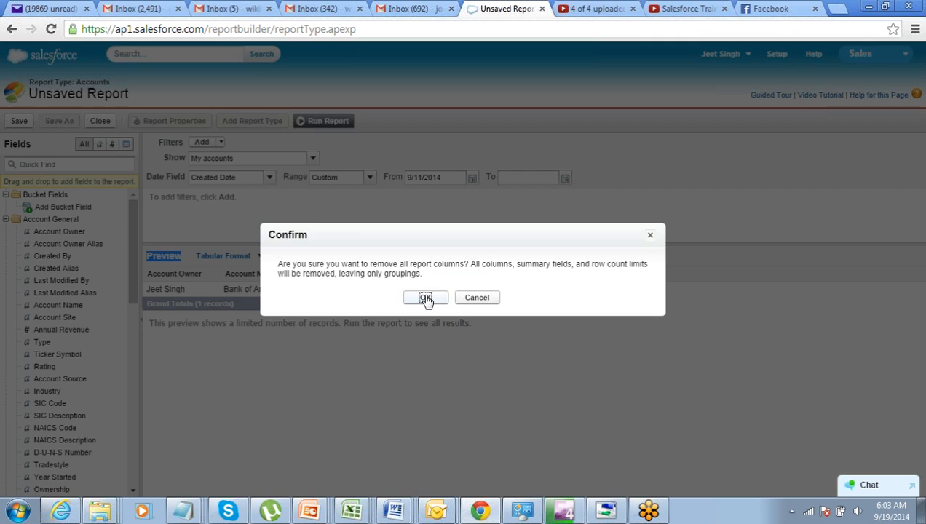
pyautogui.click(424, 298)
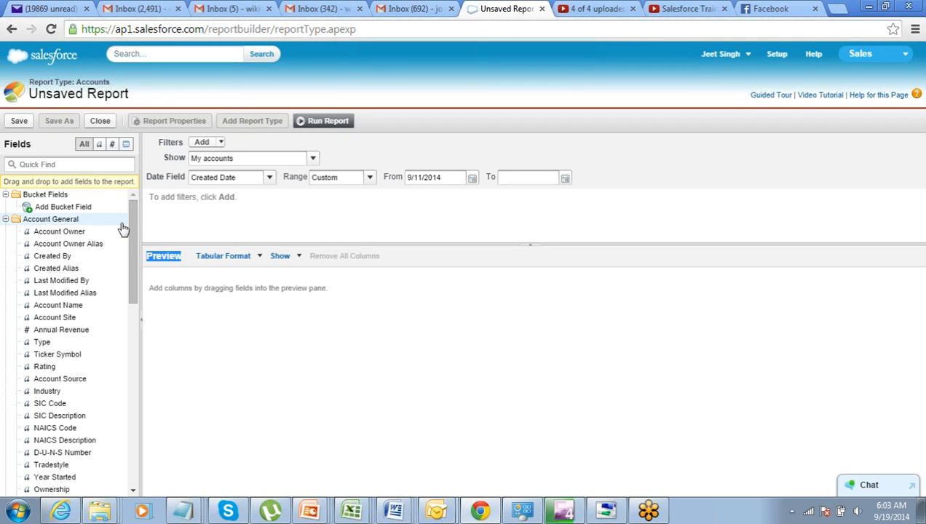
# - Add Account Name as the first report column and Annual Revenue as the column after it
pyautogui.moveTo(132, 231); pyautogui.dragTo(143, 216)
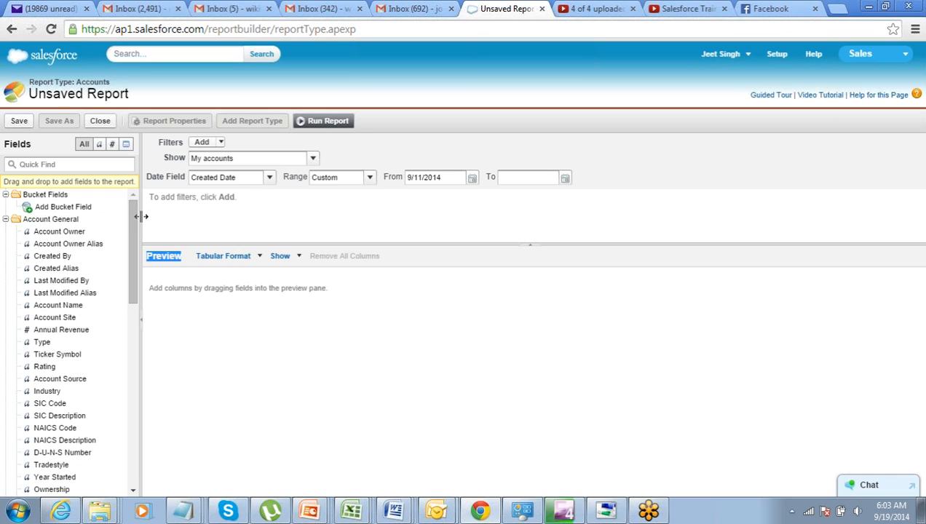
pyautogui.moveTo(85, 307); pyautogui.dragTo(208, 272)
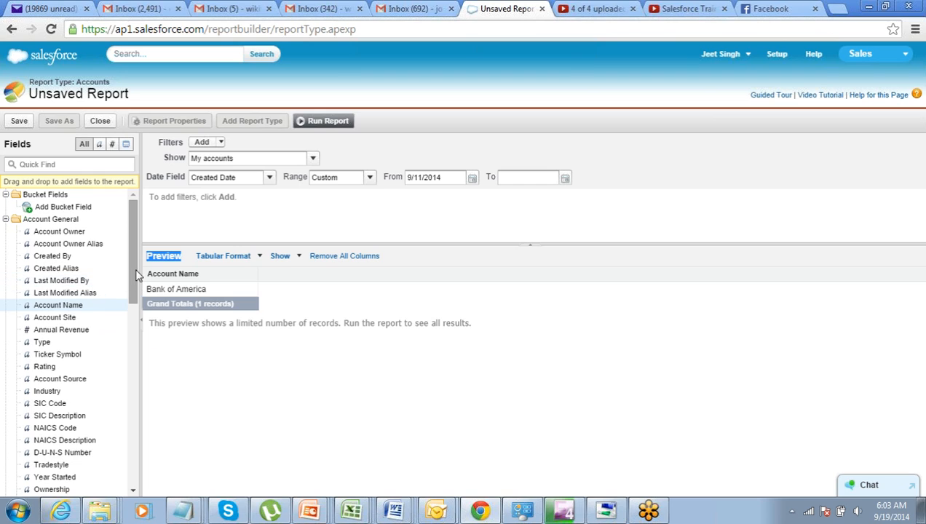
pyautogui.moveTo(89, 335); pyautogui.dragTo(278, 276)
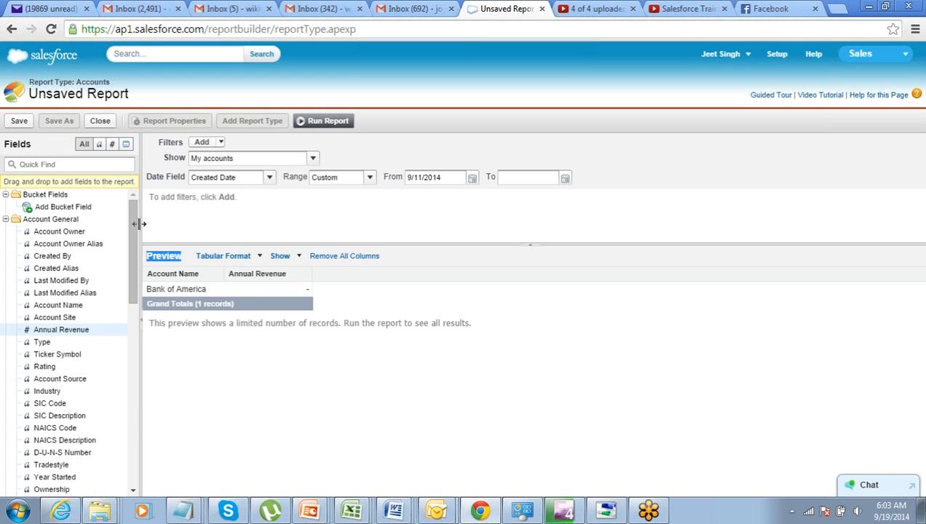
# - Insert the Industry field after Account Name and the Employees field just before Annual Revenue in the preview
pyautogui.moveTo(129, 215); pyautogui.dragTo(133, 236)
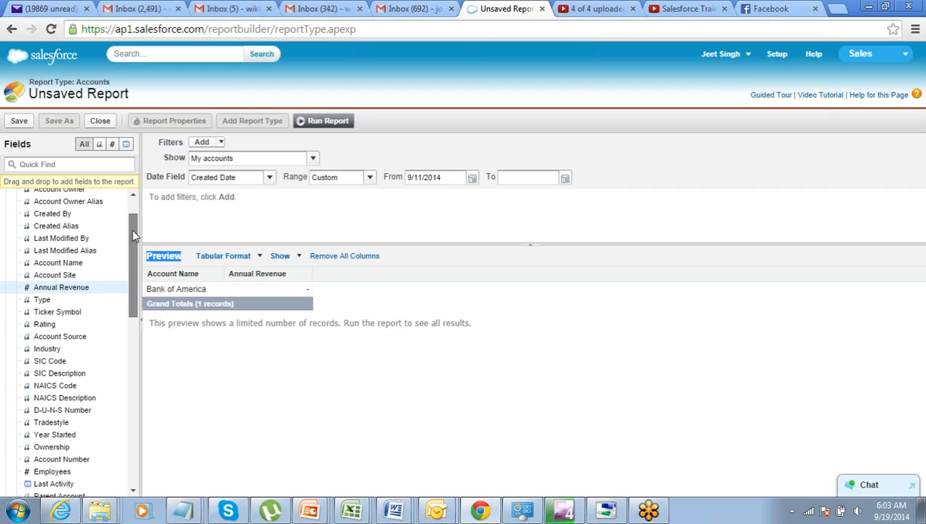
pyautogui.moveTo(73, 349); pyautogui.dragTo(235, 277)
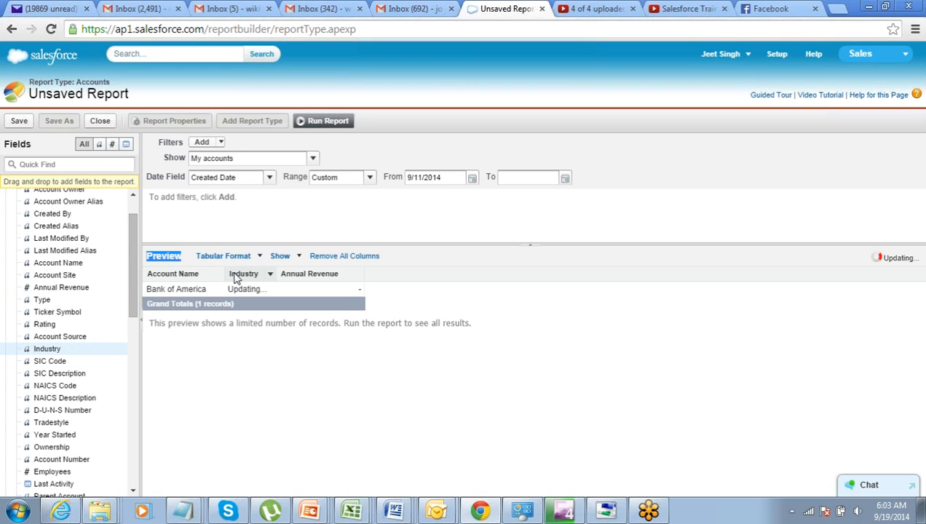
pyautogui.moveTo(133, 255); pyautogui.dragTo(132, 289)
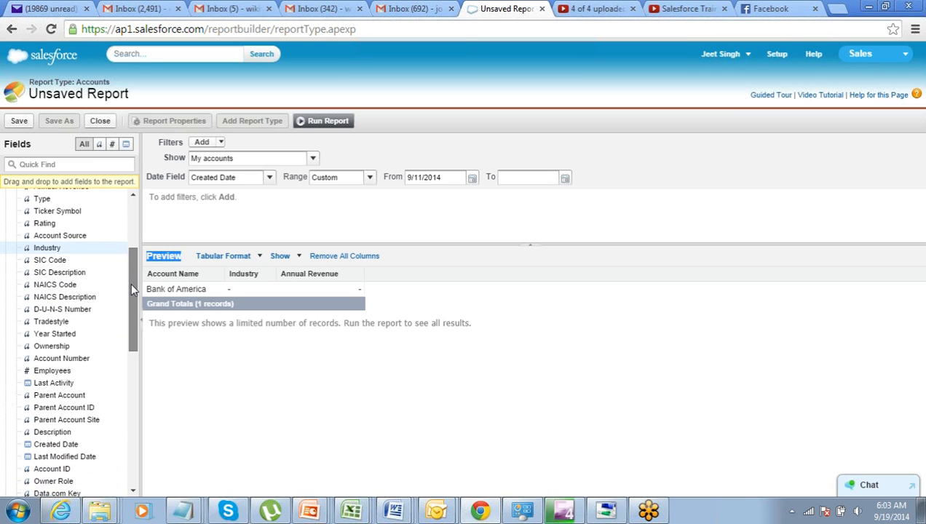
pyautogui.moveTo(78, 372); pyautogui.dragTo(294, 275)
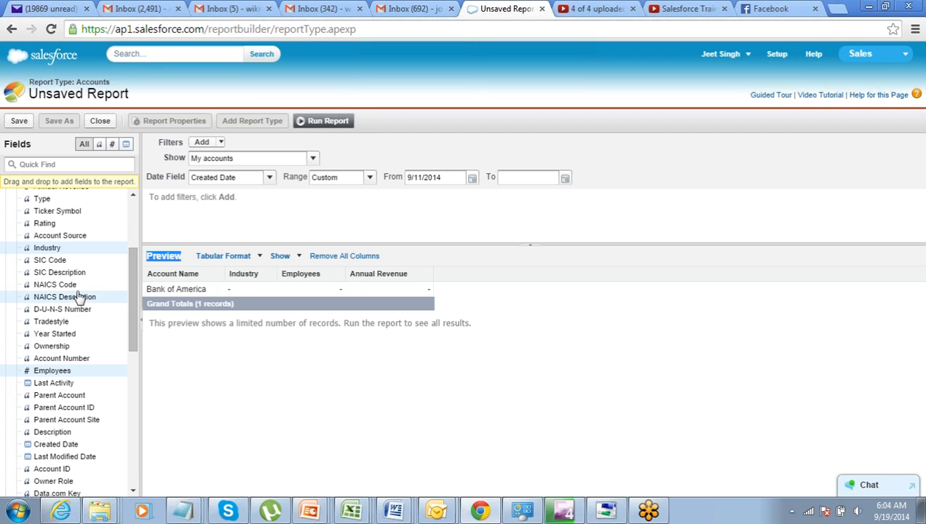
# - Insert the account Type field as a column between Industry and Employees
pyautogui.moveTo(131, 313); pyautogui.dragTo(133, 257)
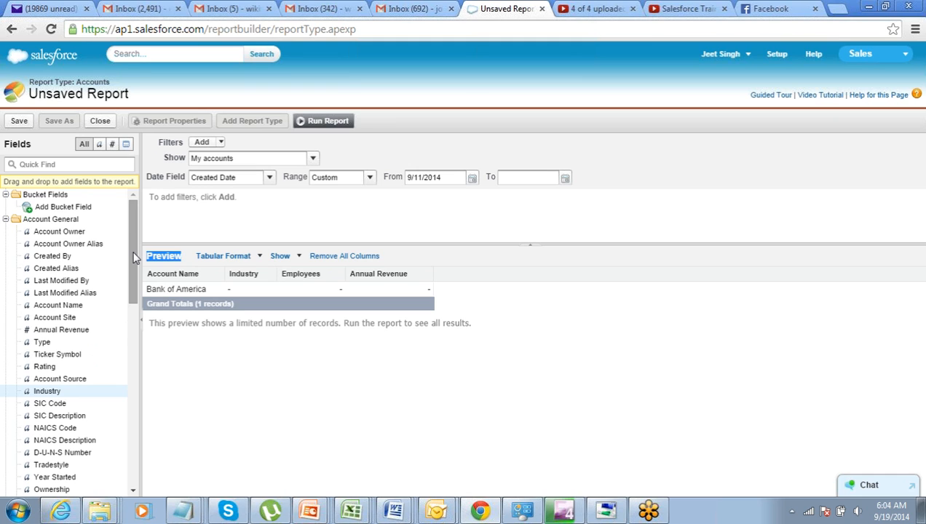
pyautogui.moveTo(133, 258); pyautogui.dragTo(142, 226)
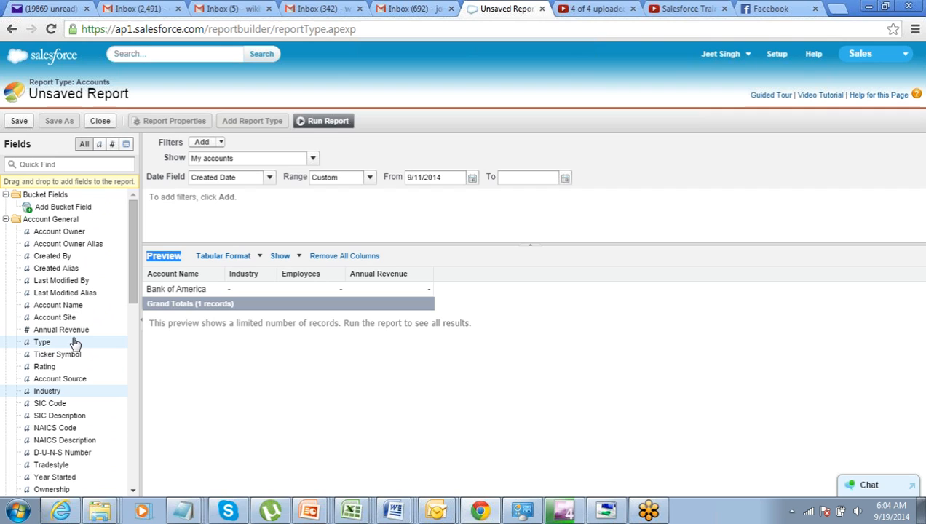
pyautogui.moveTo(75, 343); pyautogui.dragTo(291, 279)
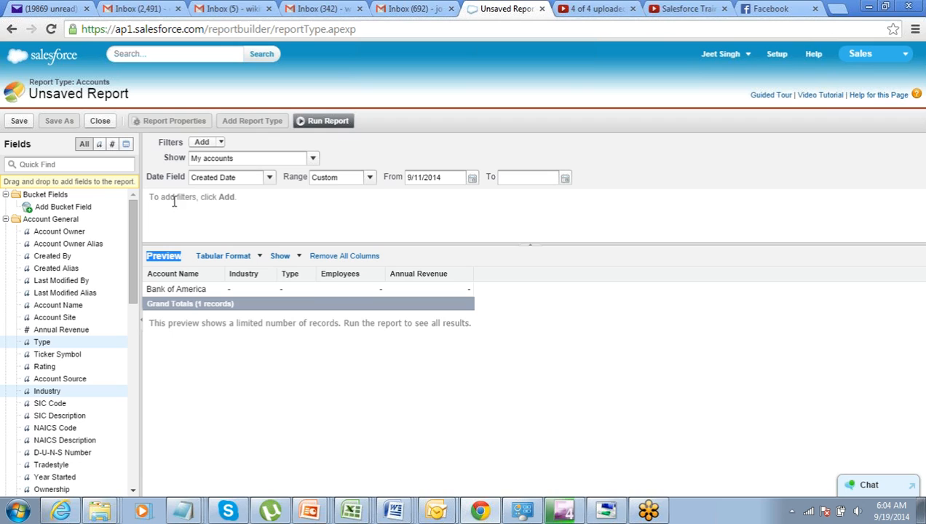
# - Highlight the Filters and Date Field labels, and view the calendar for the From date without picking a date
pyautogui.doubleClick(167, 143)
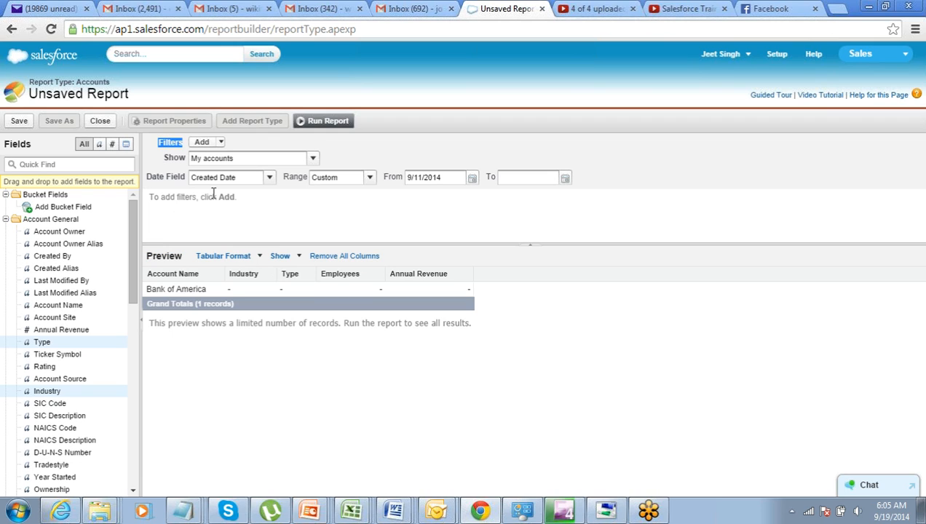
pyautogui.click(149, 182)
pyautogui.moveTo(149, 182); pyautogui.dragTo(183, 182)
pyautogui.click(186, 182)
pyautogui.click(473, 179)
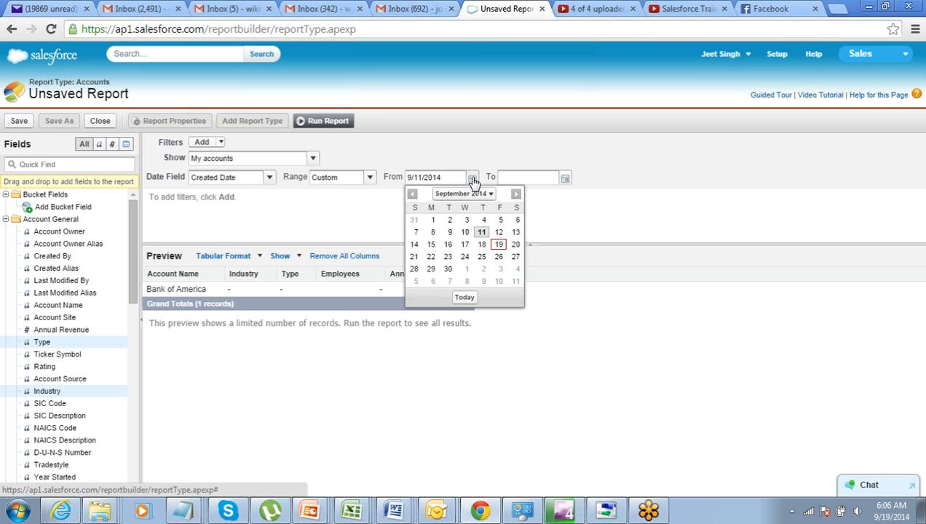
pyautogui.click(461, 153)
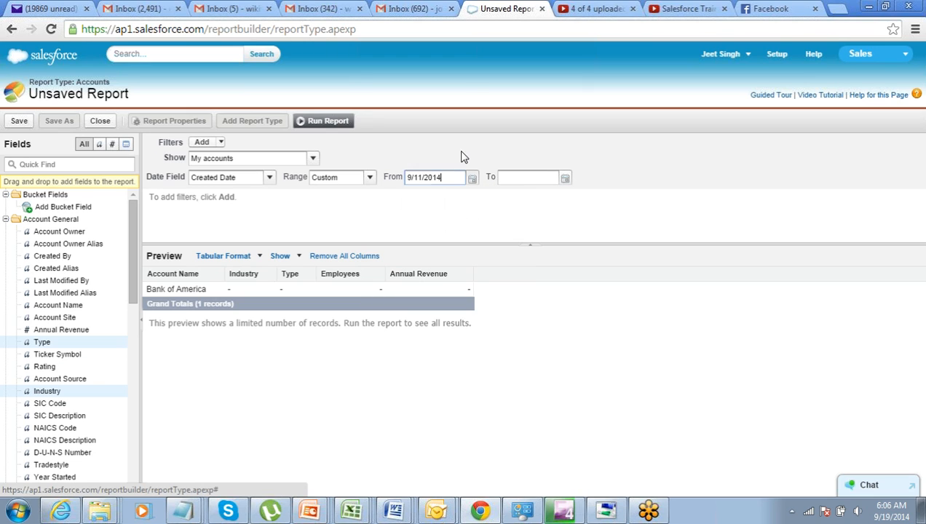
# - Set the date range to All Time and look over the account records, temporarily collapsing the filter area to enlarge the preview
pyautogui.click(370, 178)
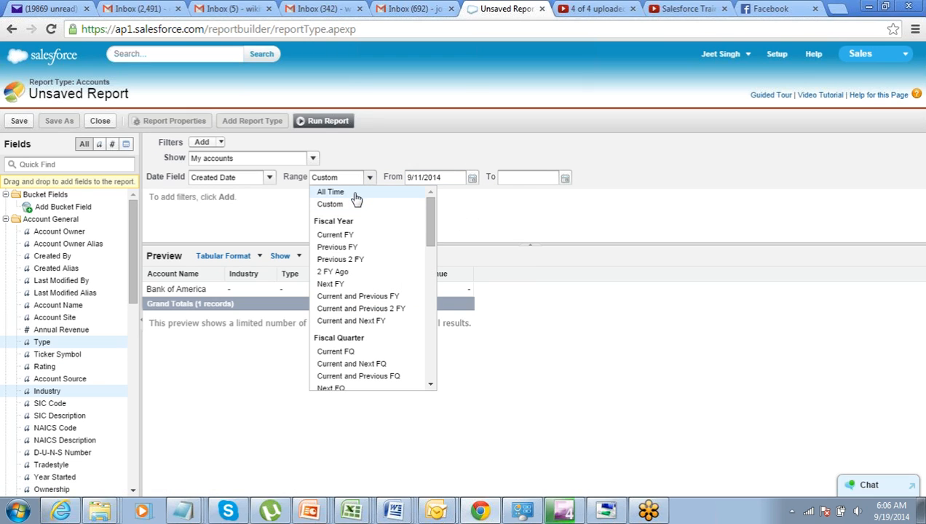
pyautogui.click(355, 193)
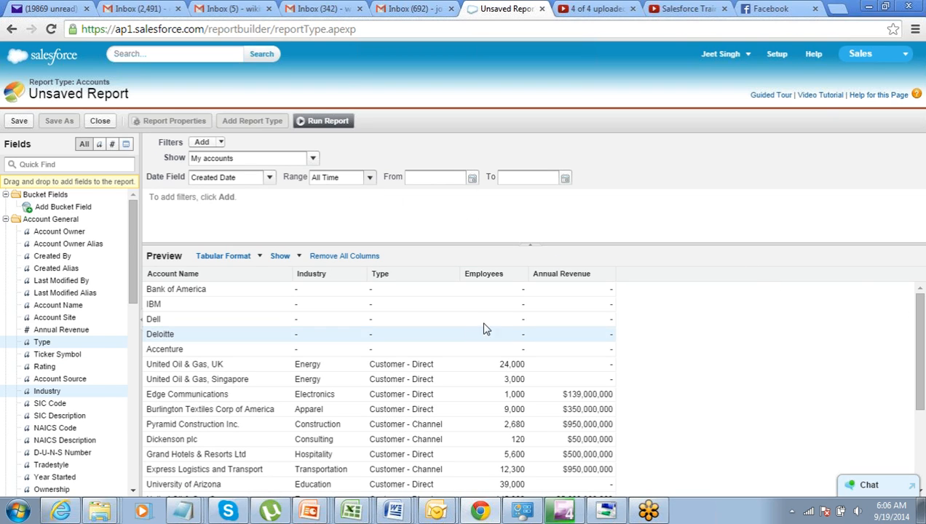
pyautogui.moveTo(921, 357); pyautogui.dragTo(914, 297)
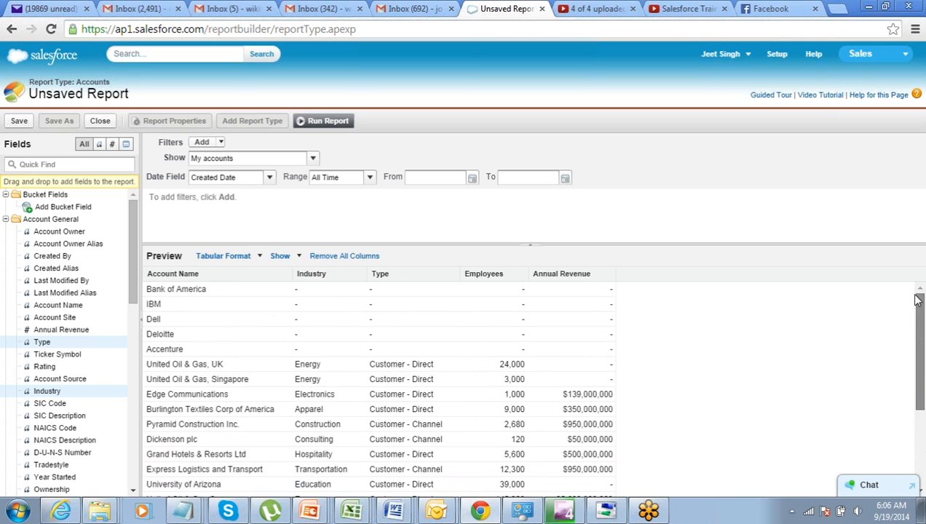
pyautogui.click(532, 250)
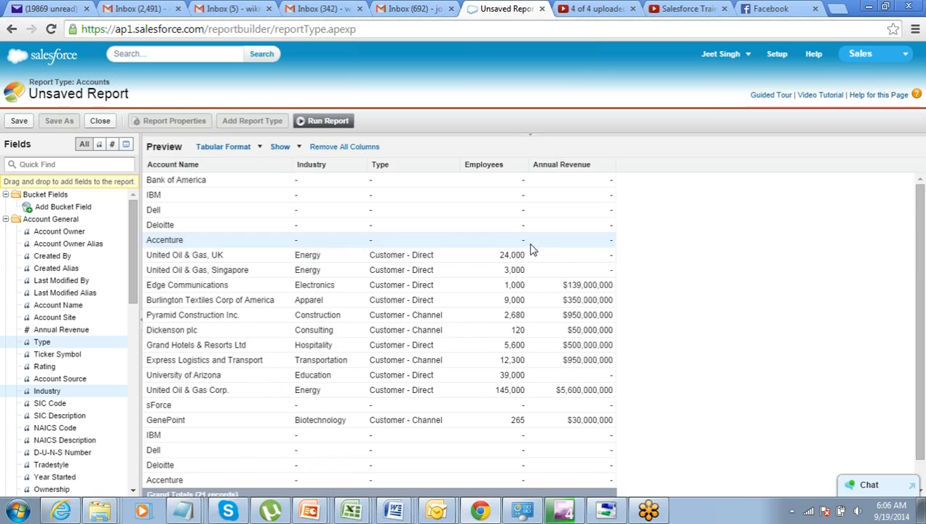
pyautogui.click(533, 138)
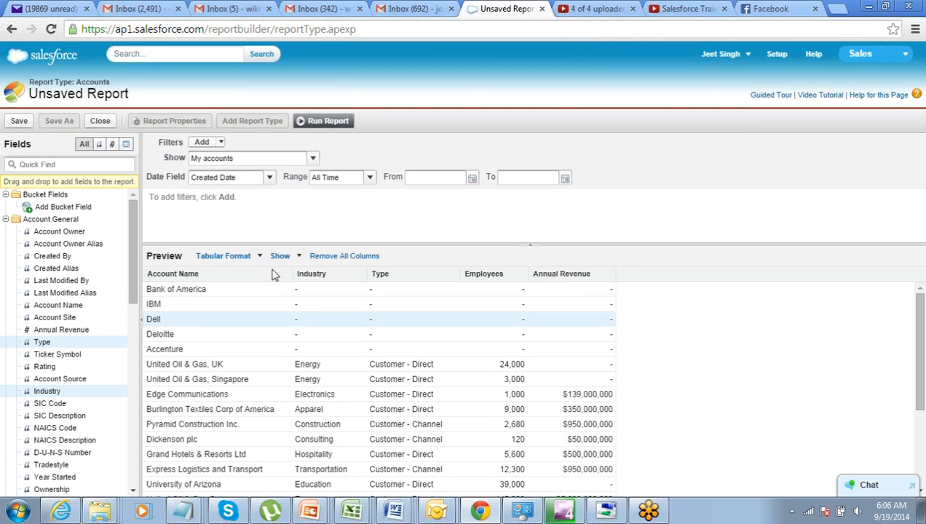
# - Add a field filter for Industry not equal to a blank value and apply it
pyautogui.click(220, 143)
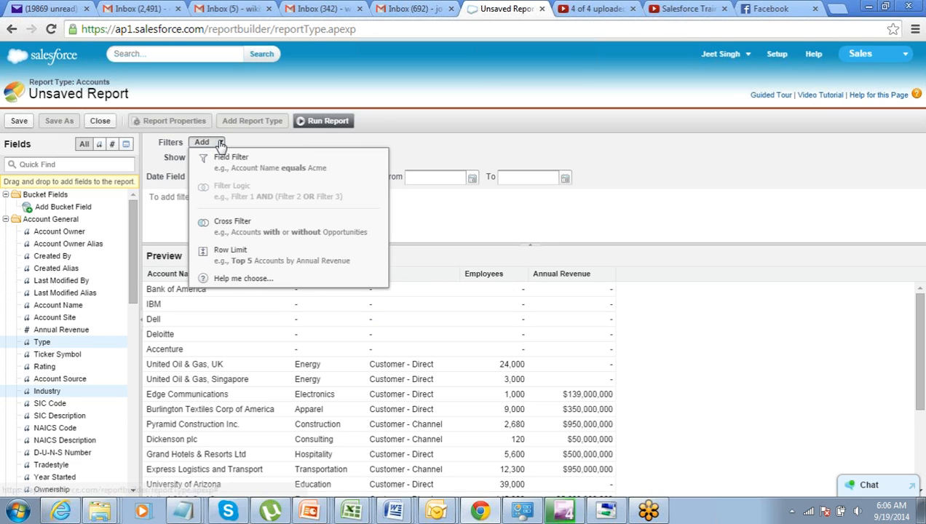
pyautogui.click(219, 164)
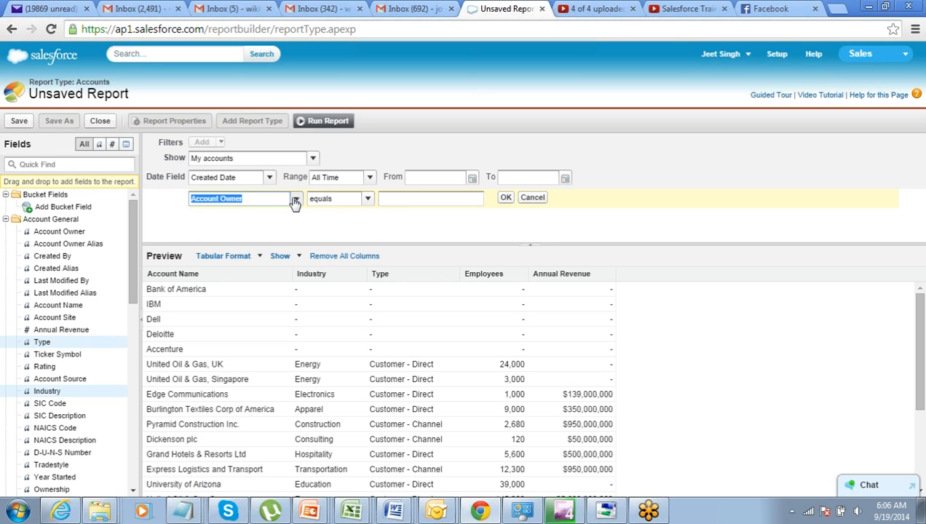
pyautogui.write('in')
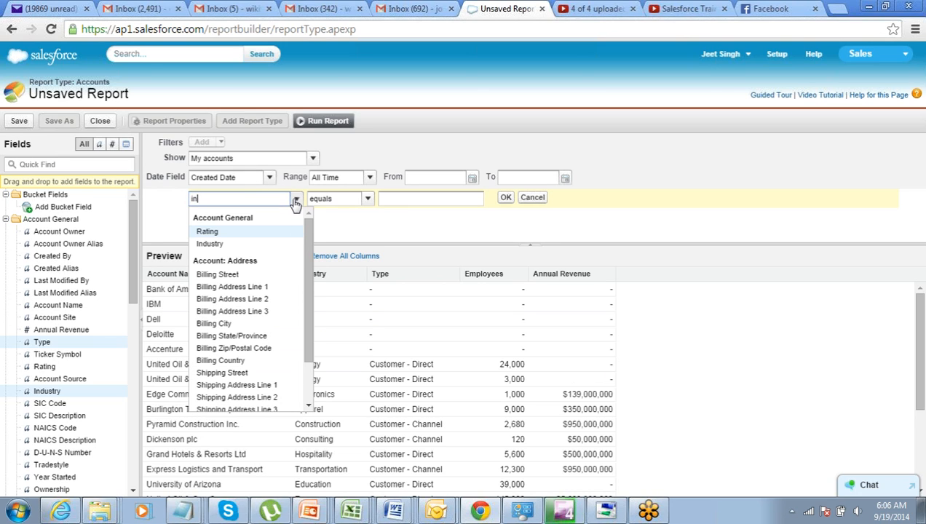
pyautogui.click(255, 244)
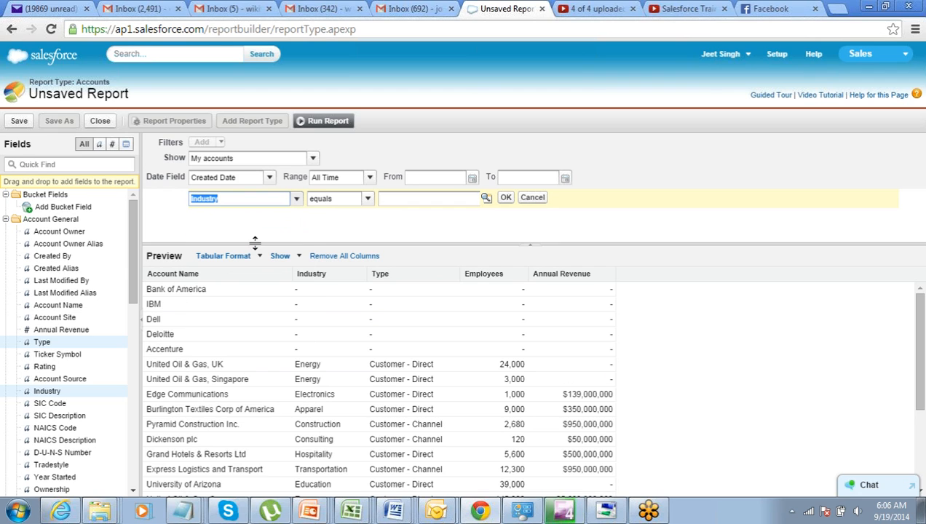
pyautogui.click(368, 203)
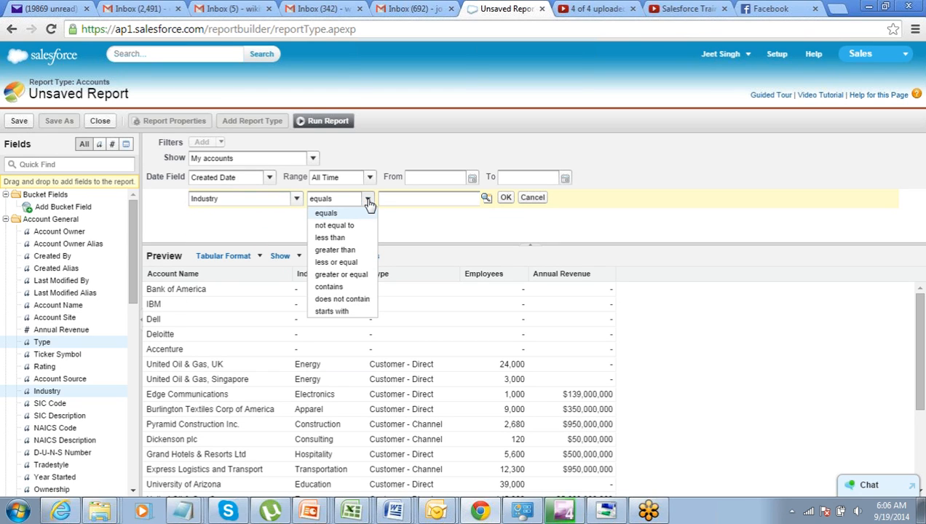
pyautogui.click(352, 227)
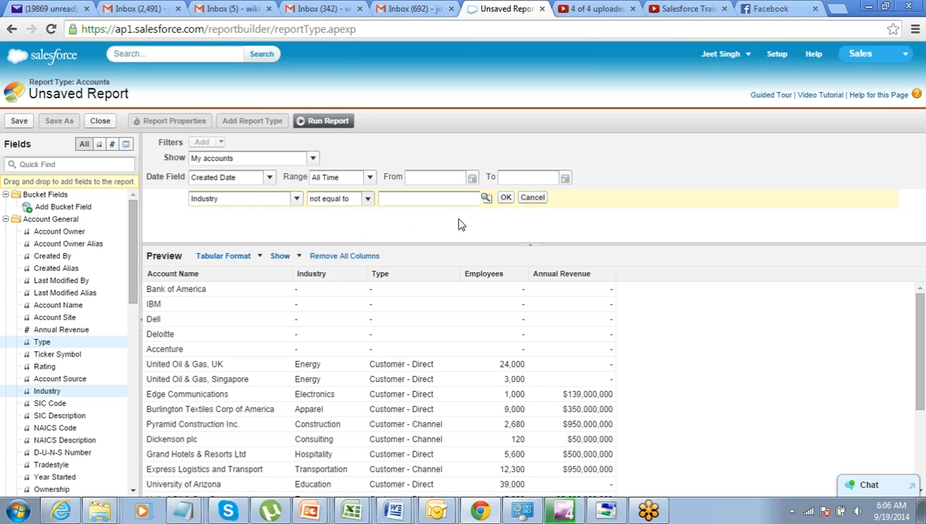
pyautogui.click(505, 198)
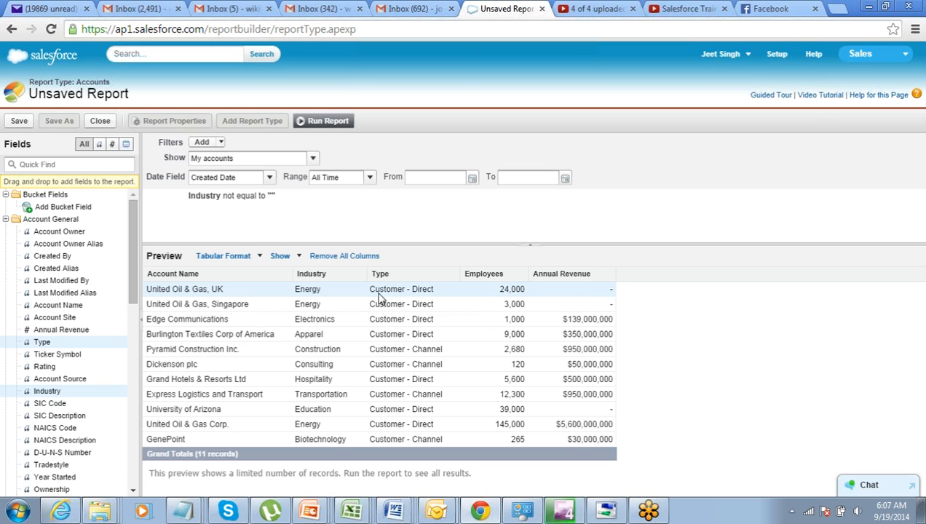
# - Add a field filter for Type equals Customer - Direct, picking the value from the lookup, and apply it
pyautogui.click(221, 142)
pyautogui.click(218, 166)
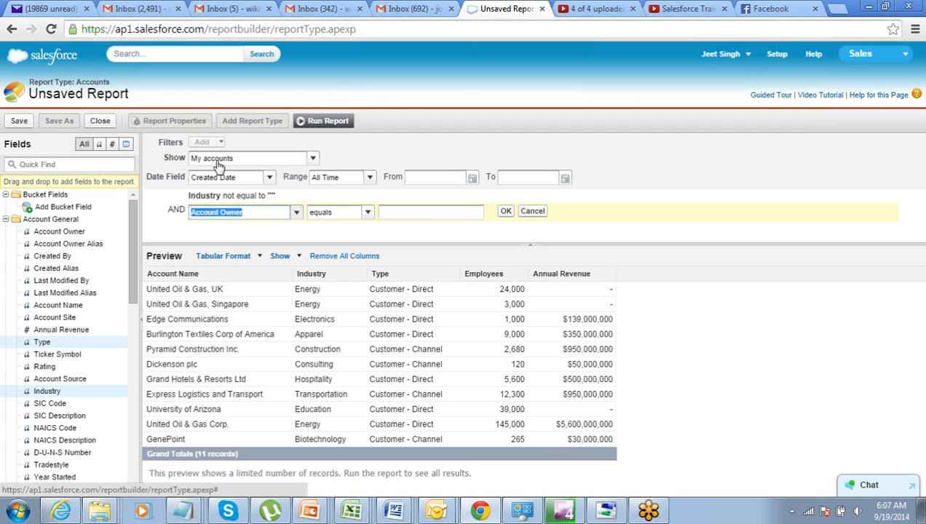
pyautogui.write('ty')
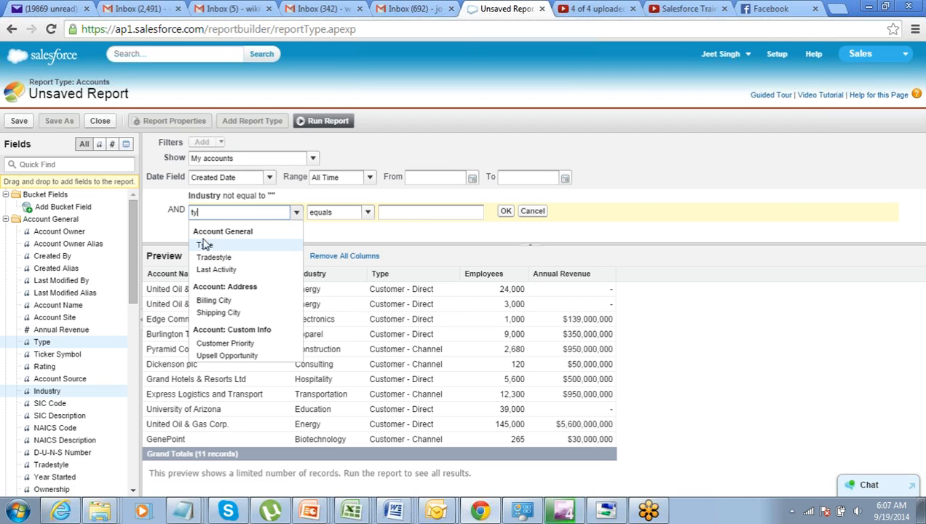
pyautogui.click(204, 245)
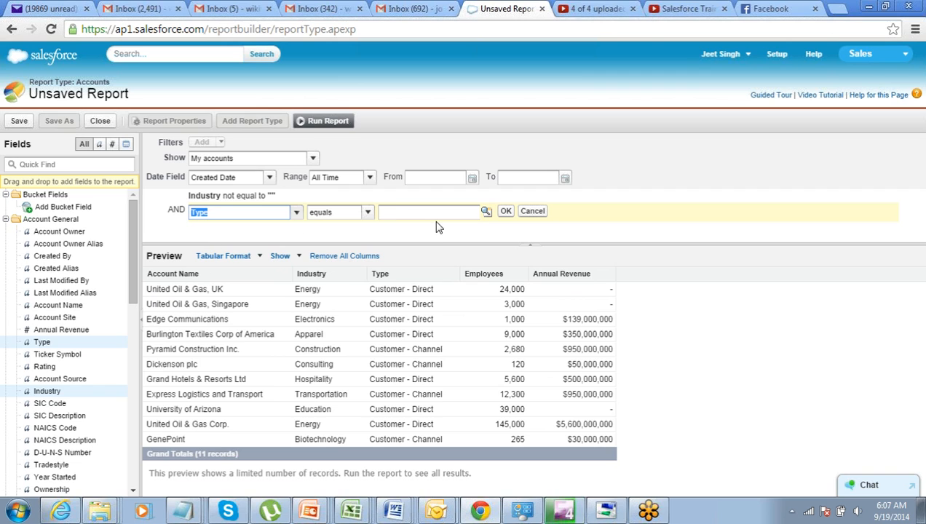
pyautogui.click(485, 212)
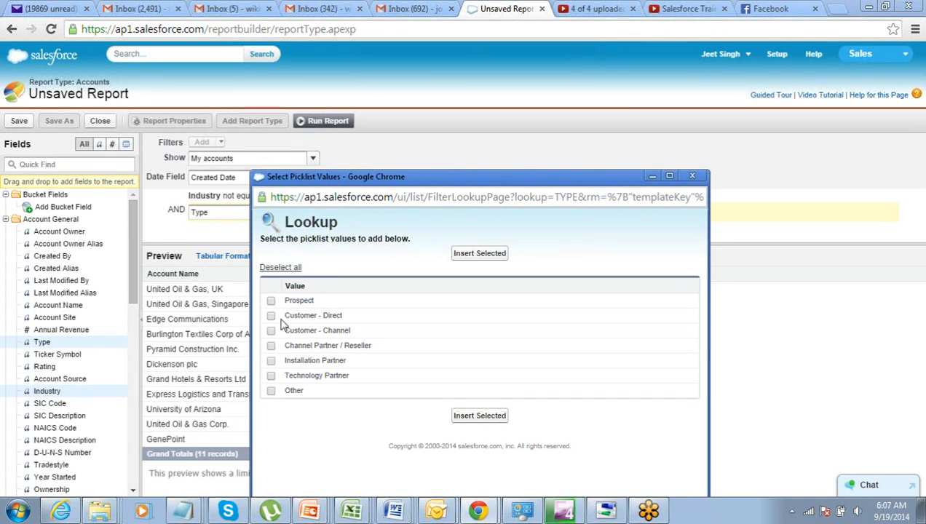
pyautogui.click(271, 315)
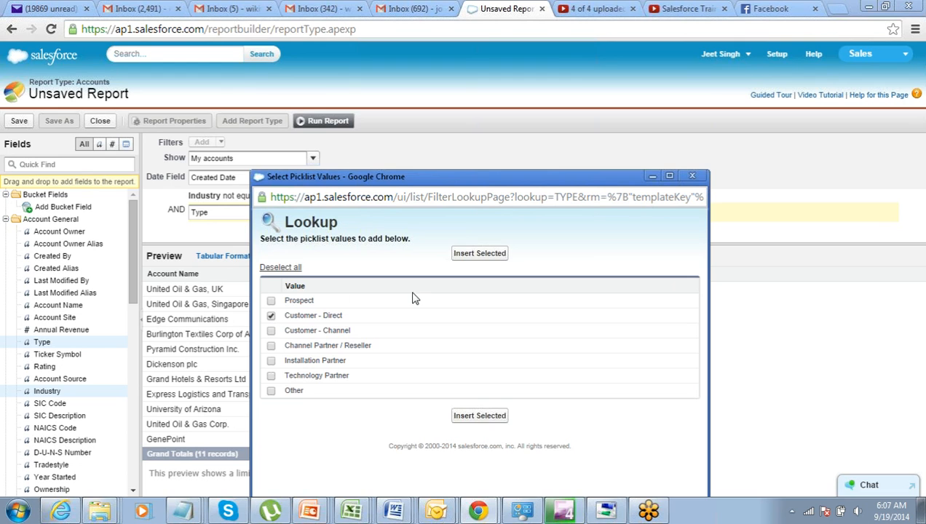
pyautogui.click(479, 263)
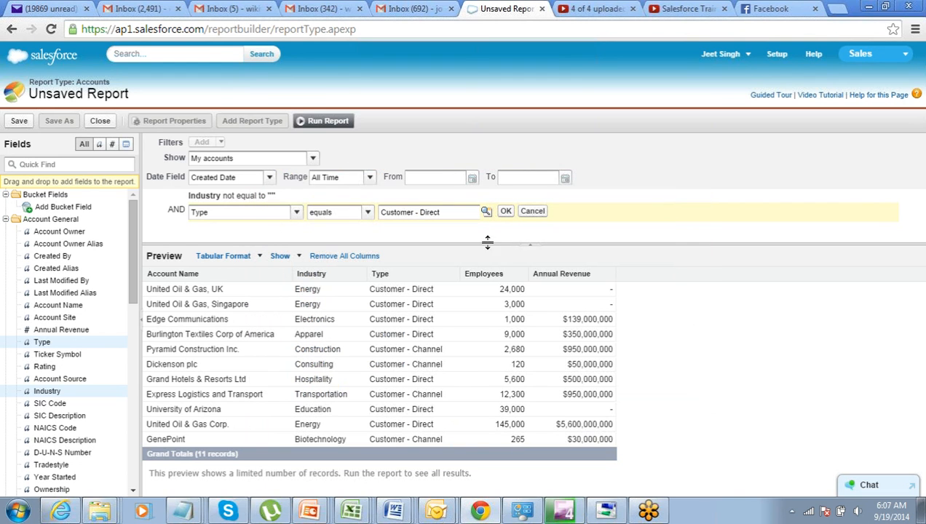
pyautogui.click(505, 211)
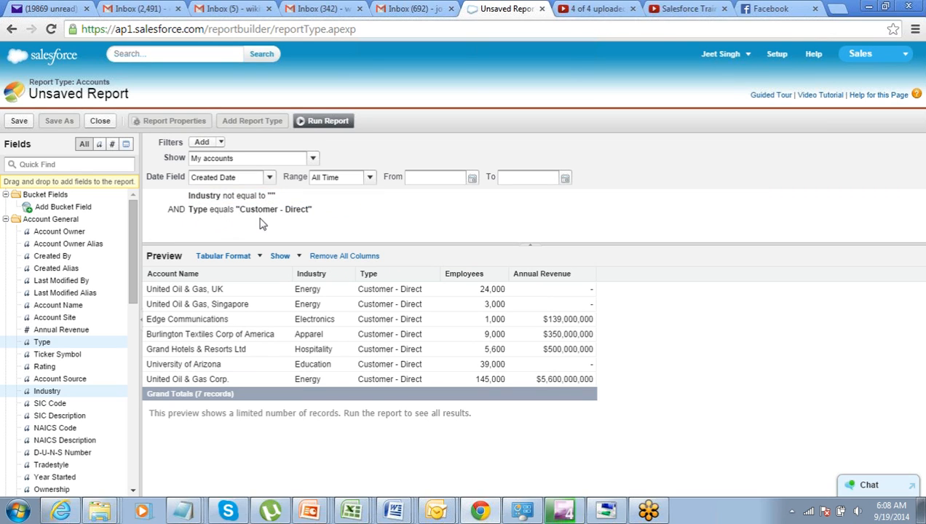
# - Highlight the AND between the two filters, and add filter logic of 1 OR 2 to combine them
pyautogui.doubleClick(170, 209)
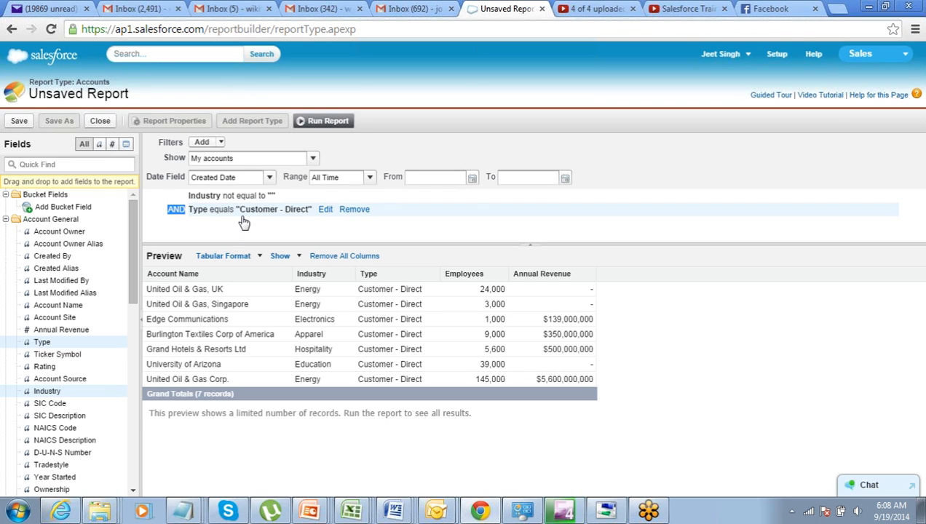
pyautogui.click(156, 220)
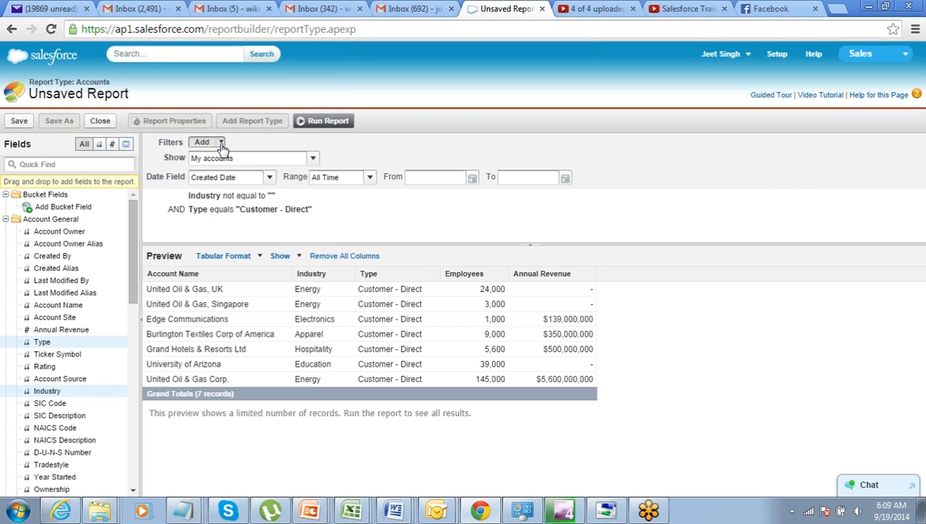
pyautogui.click(221, 143)
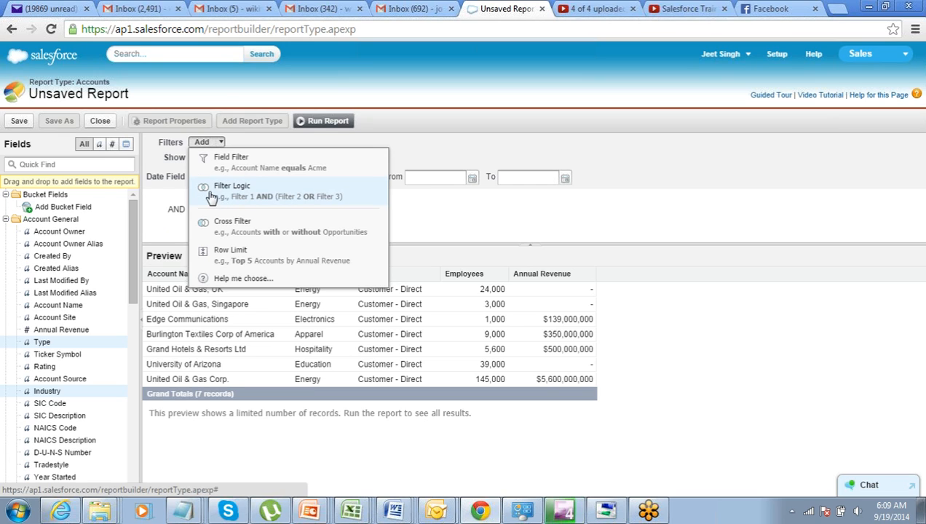
pyautogui.click(260, 190)
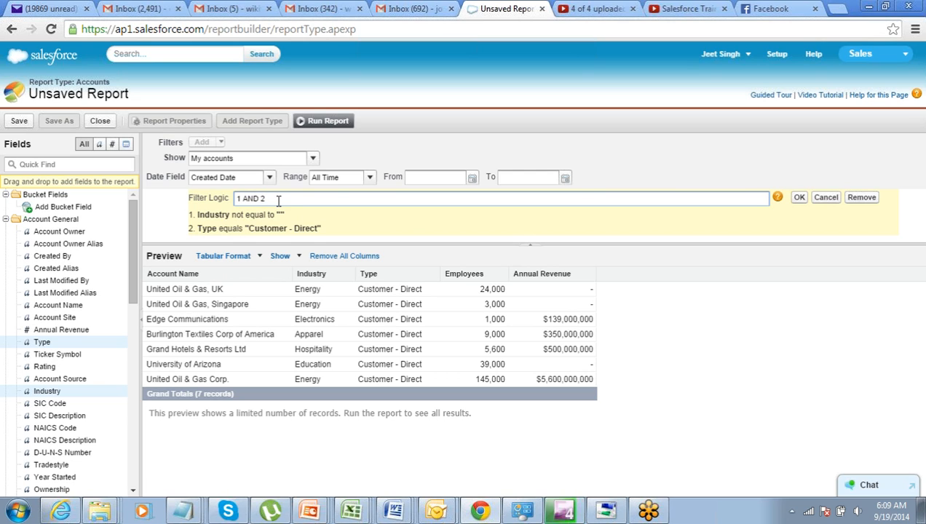
pyautogui.press('Left')
pyautogui.hotkey('shift', 'Left')
pyautogui.hotkey('shift', 'Left')
pyautogui.hotkey('shift', 'Left')
pyautogui.hotkey('shift', 'Left')
pyautogui.hotkey('shift', 'Left')
pyautogui.write('OR')
pyautogui.click(798, 200)
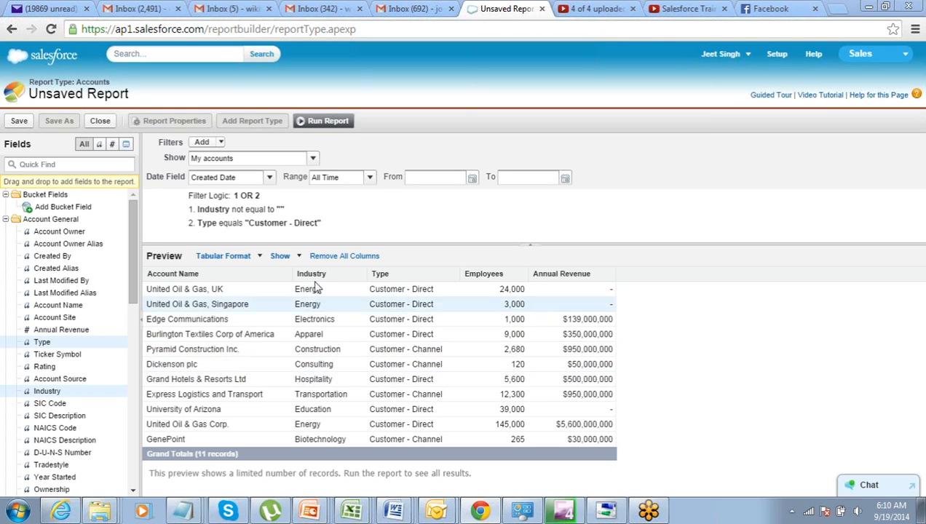
# - Dismiss the confirmation for removing all columns, then remove the 1 OR 2 filter logic and highlight the AND between the filters
pyautogui.click(342, 256)
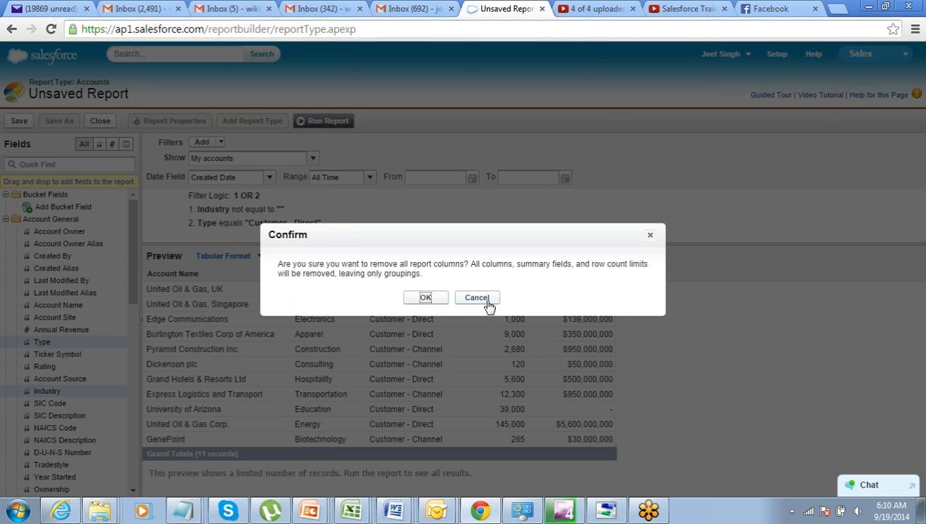
pyautogui.click(648, 235)
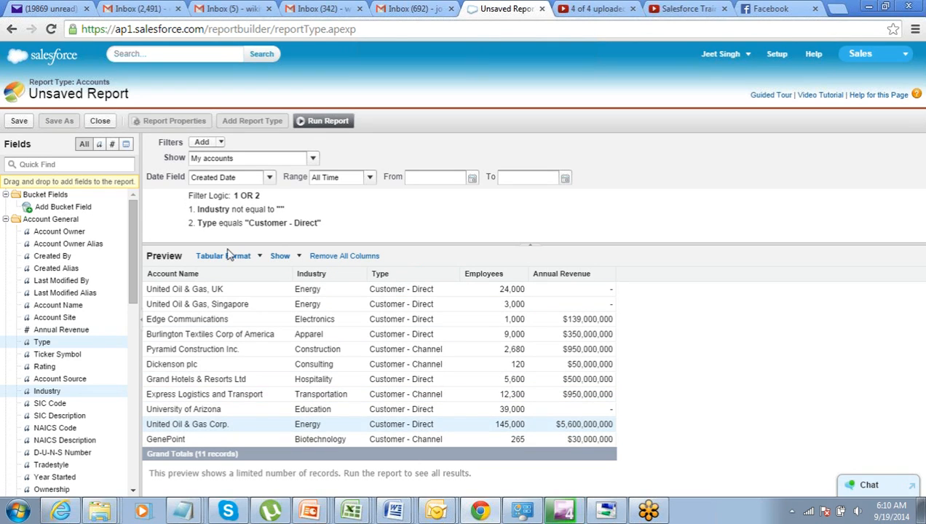
pyautogui.moveTo(247, 197)
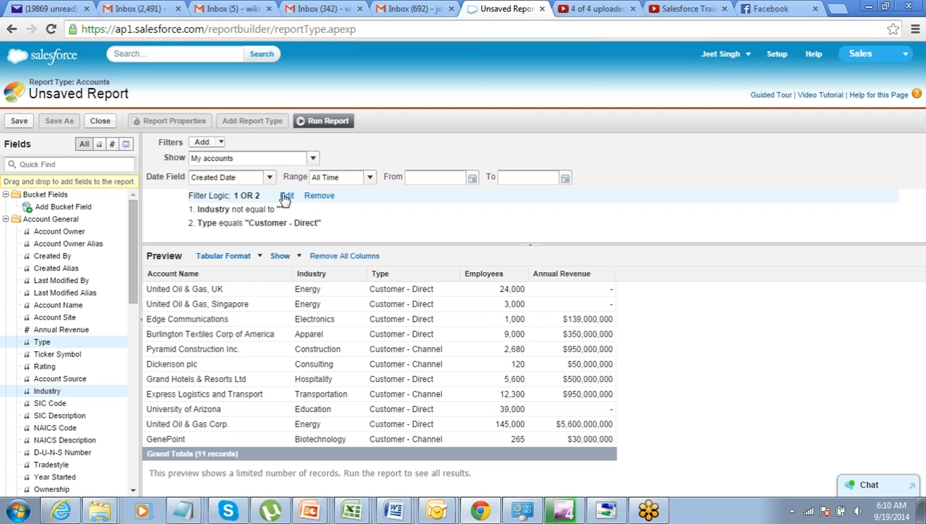
pyautogui.click(320, 196)
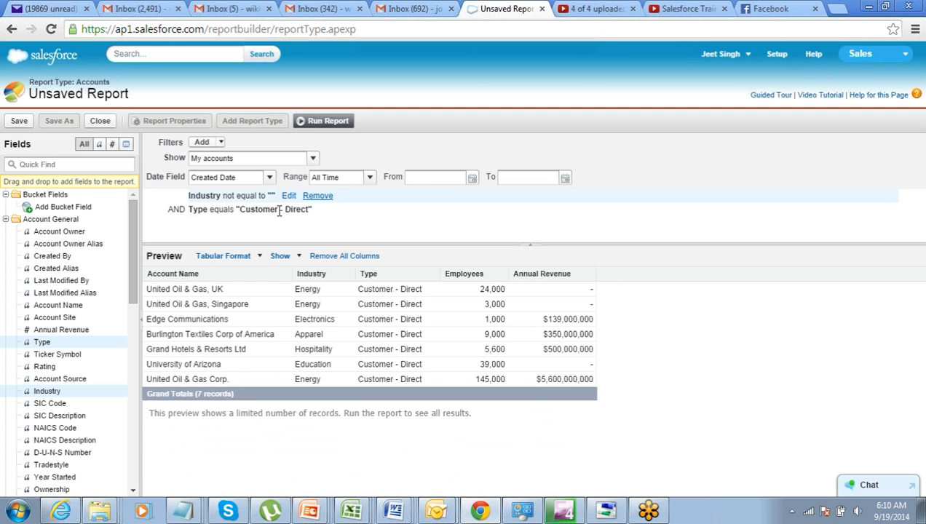
pyautogui.doubleClick(182, 211)
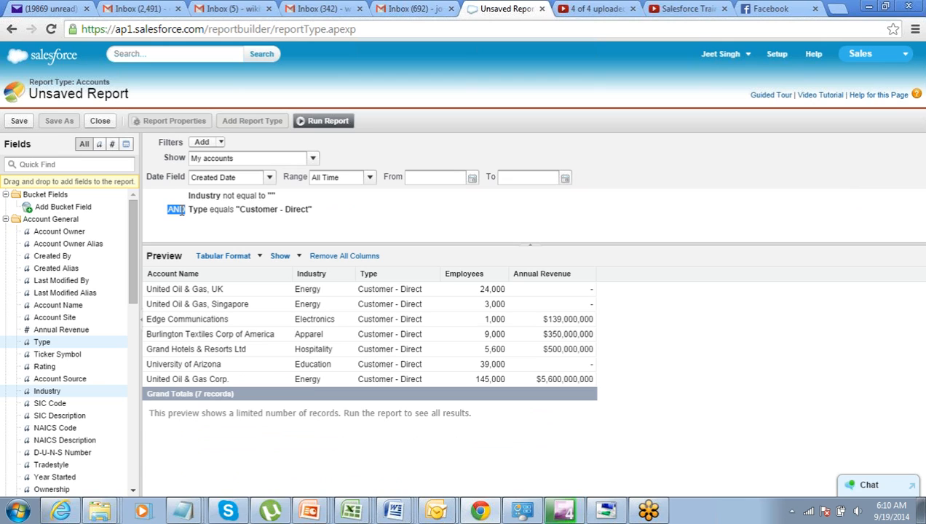
# - Start a cross filter for Accounts with Opportunities, enlarging the filter area to show the whole entry
pyautogui.click(219, 142)
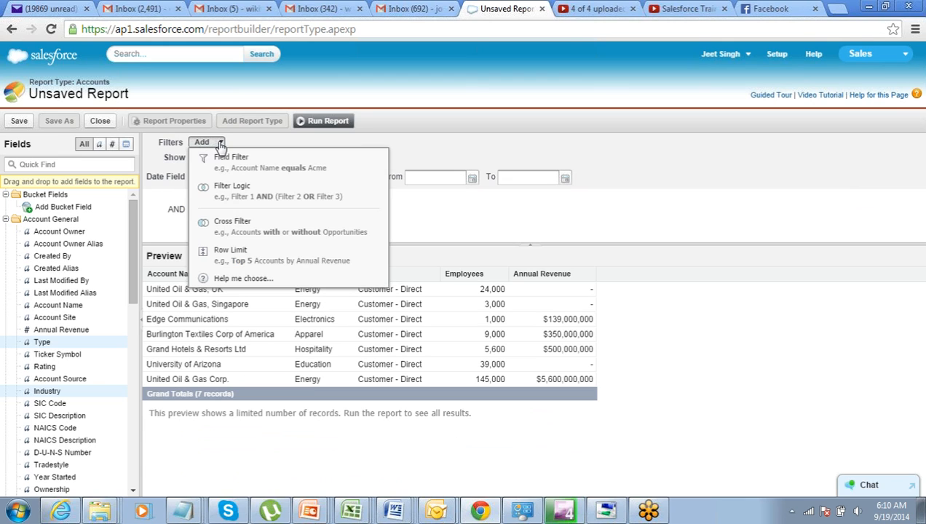
pyautogui.click(233, 222)
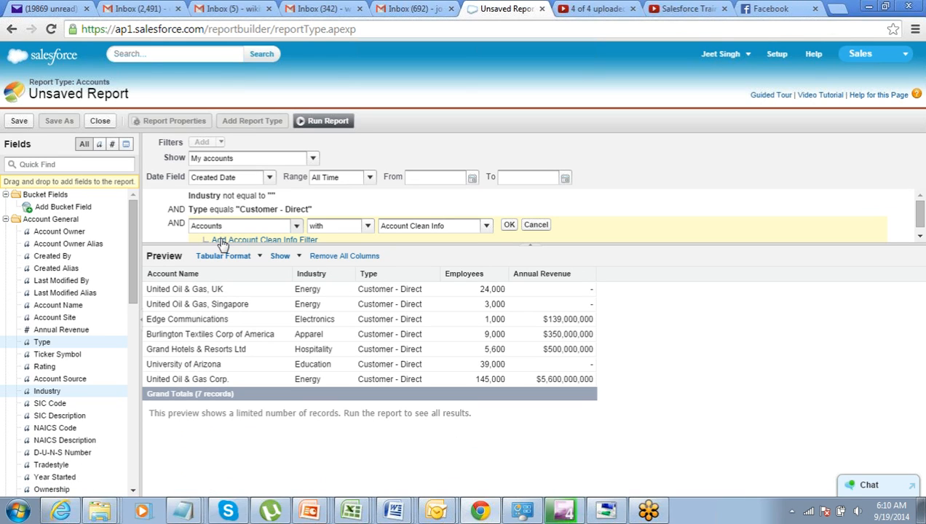
pyautogui.moveTo(226, 247); pyautogui.dragTo(224, 281)
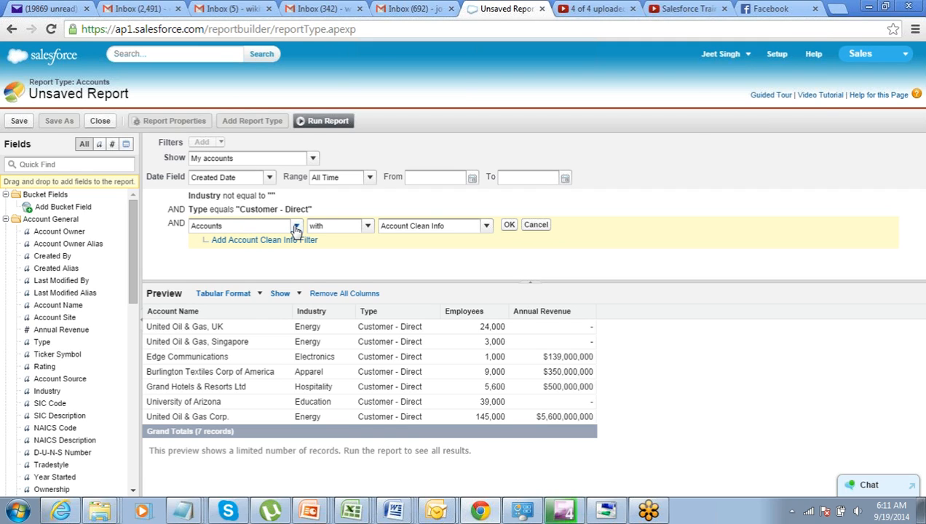
pyautogui.click(488, 227)
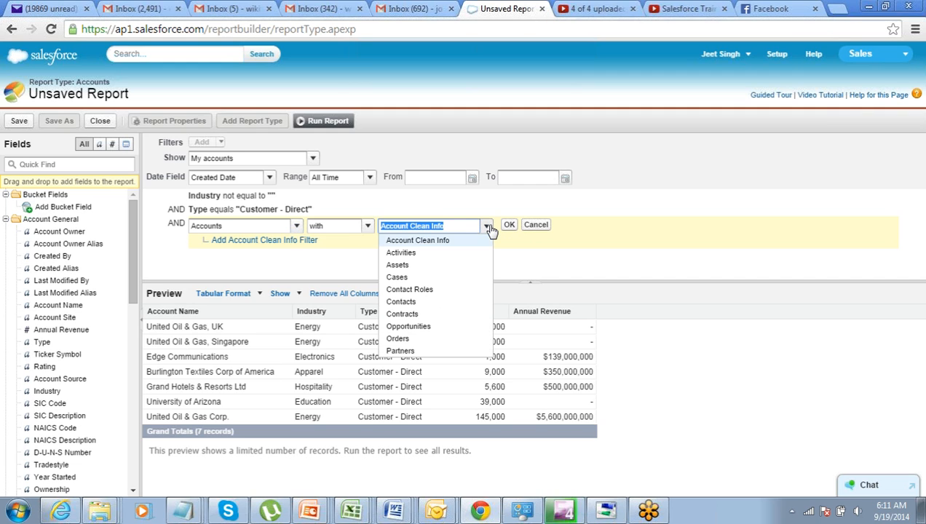
pyautogui.click(422, 327)
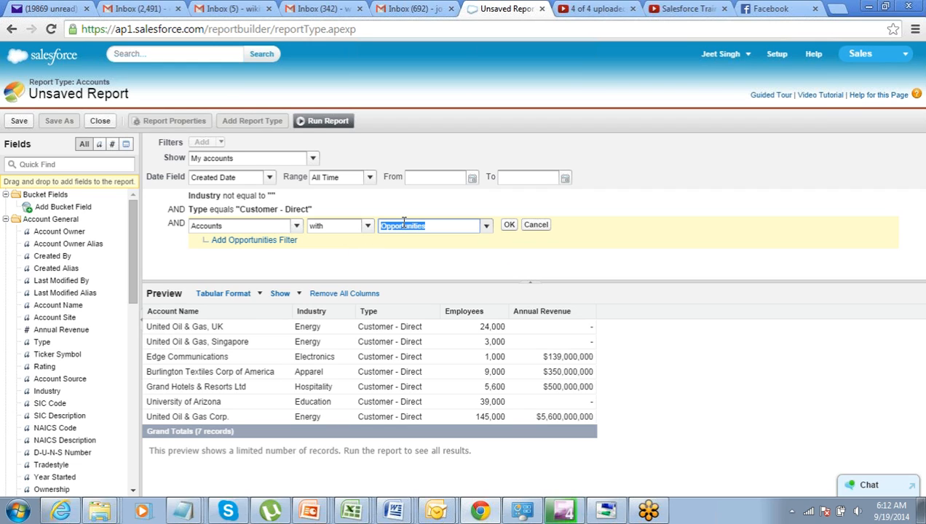
# - Add an Opportunities subfilter for Amount greater than 200000 and apply the cross filter
pyautogui.click(252, 244)
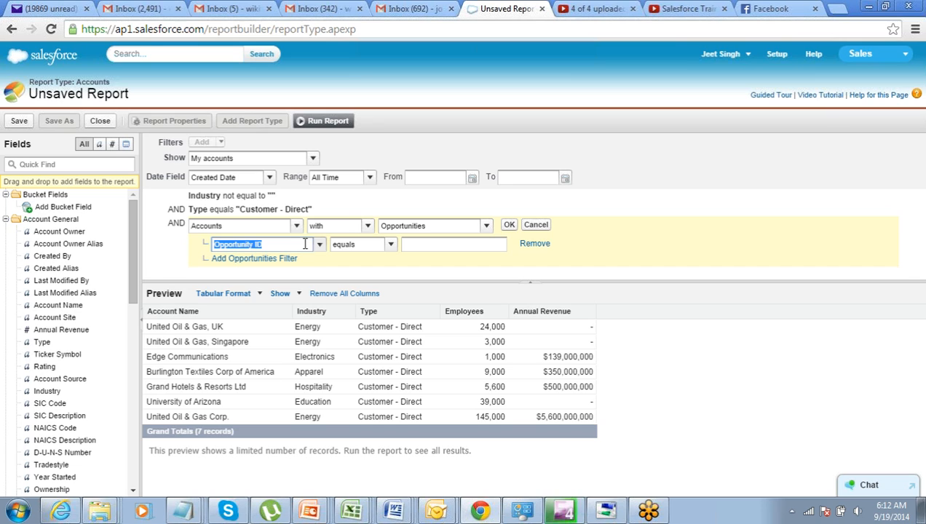
pyautogui.click(318, 245)
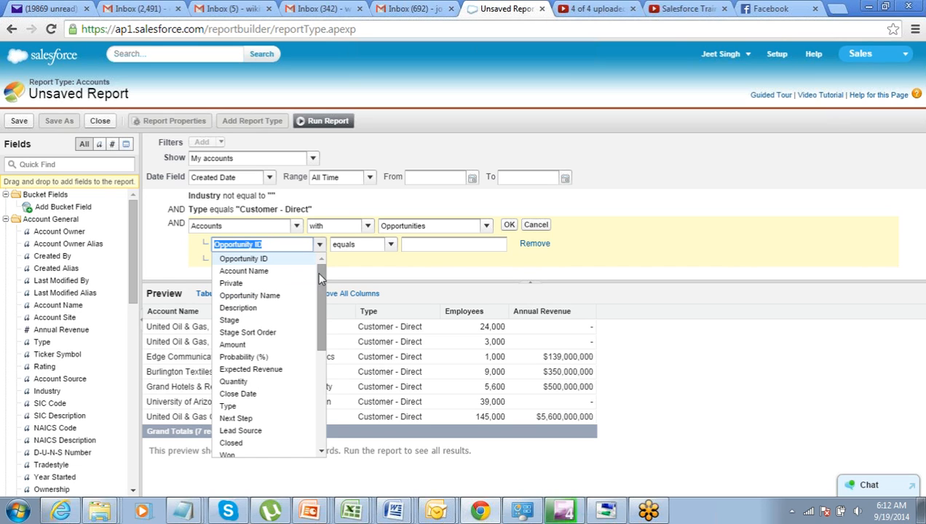
pyautogui.click(265, 345)
pyautogui.click(390, 247)
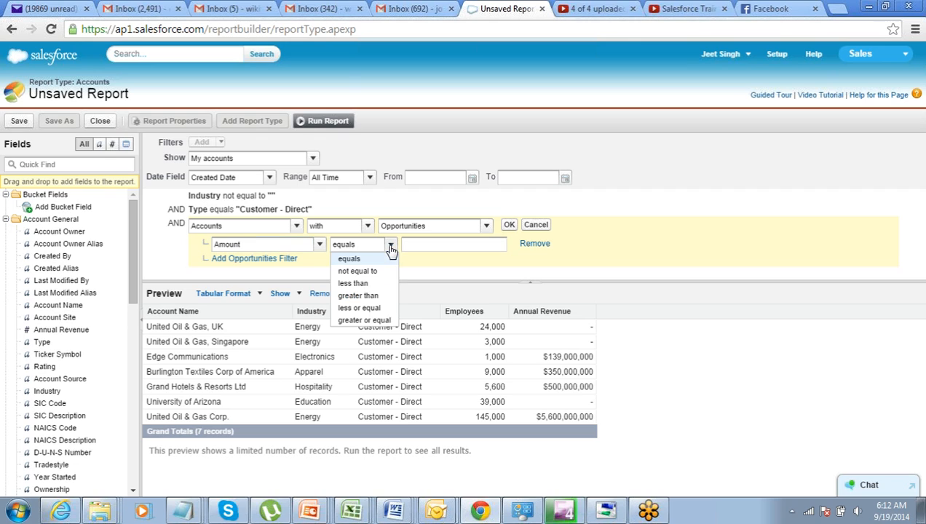
pyautogui.click(369, 296)
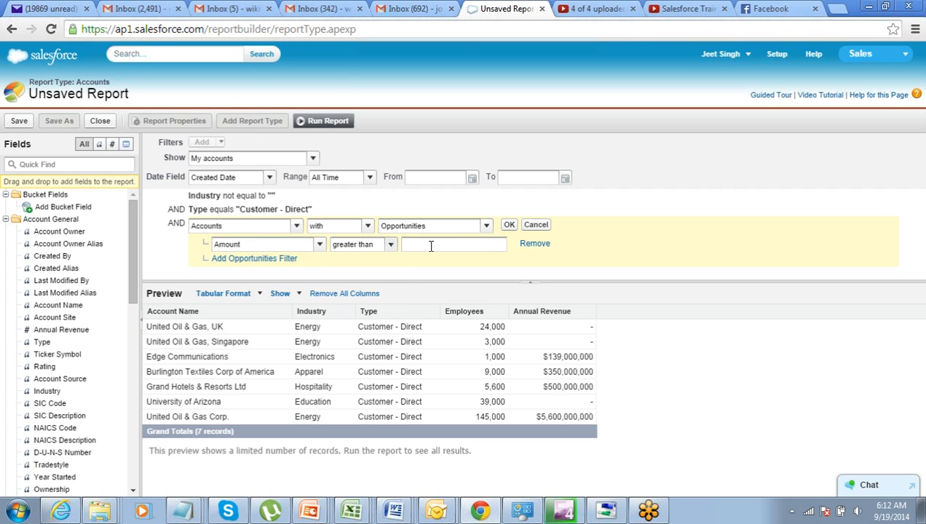
pyautogui.click(431, 246)
pyautogui.write('500000')
pyautogui.click(435, 273)
pyautogui.moveTo(446, 244); pyautogui.dragTo(330, 270)
pyautogui.write('200000')
pyautogui.click(511, 225)
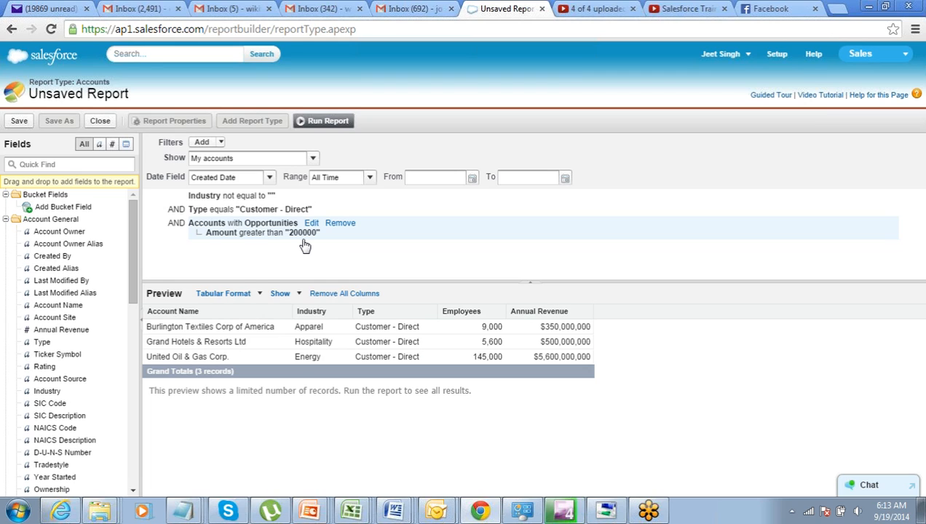
# - Add a row limit to the report filters and set it to 2 rows
pyautogui.click(221, 145)
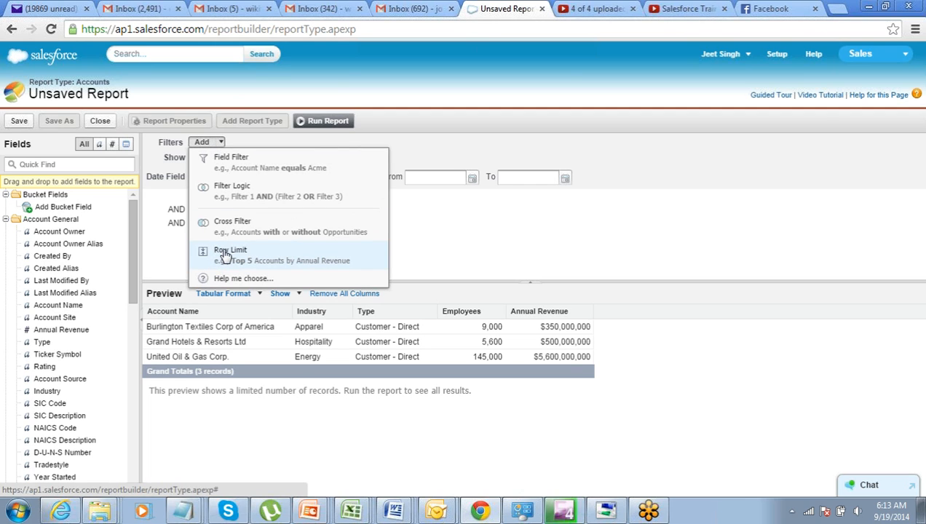
pyautogui.click(413, 245)
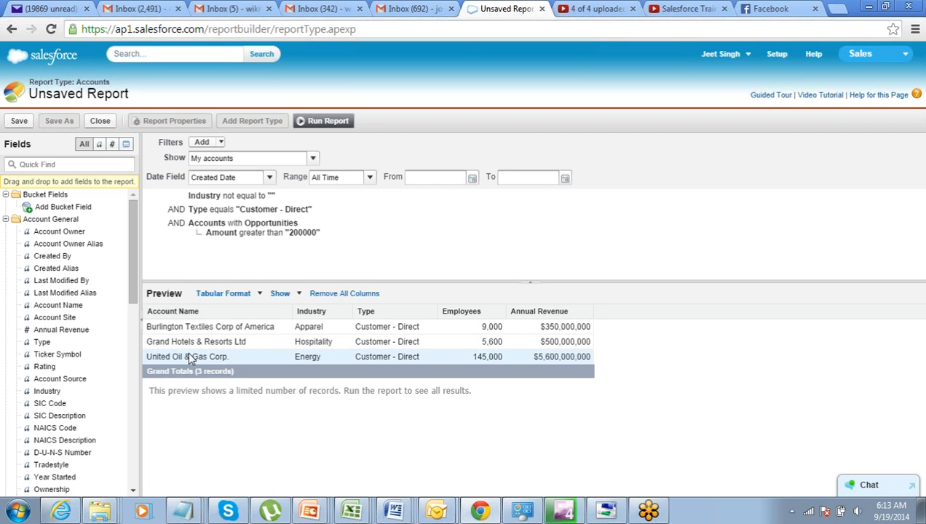
pyautogui.click(222, 142)
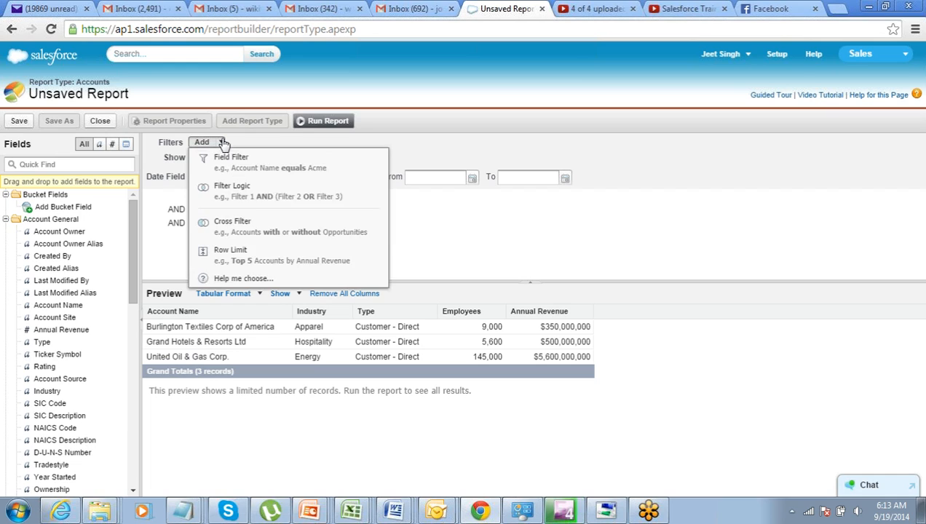
pyautogui.click(213, 257)
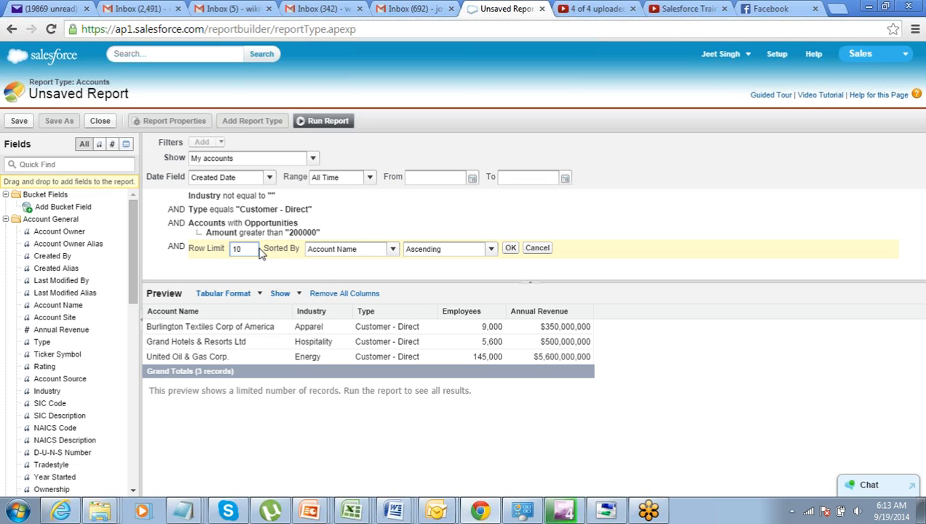
pyautogui.moveTo(253, 249); pyautogui.dragTo(215, 251)
pyautogui.write('2')
pyautogui.press('Tab')
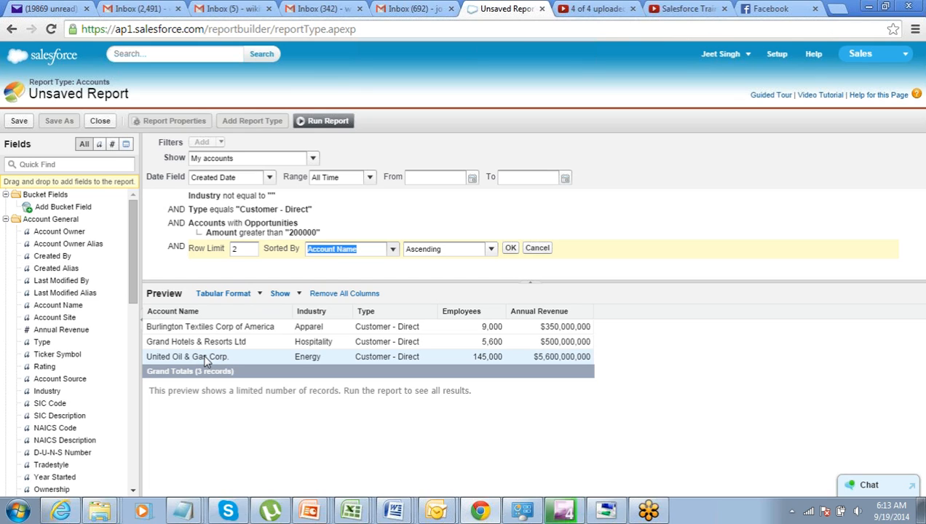
# - Sort the row limit by Annual Revenue in Descending order and apply it
pyautogui.click(393, 250)
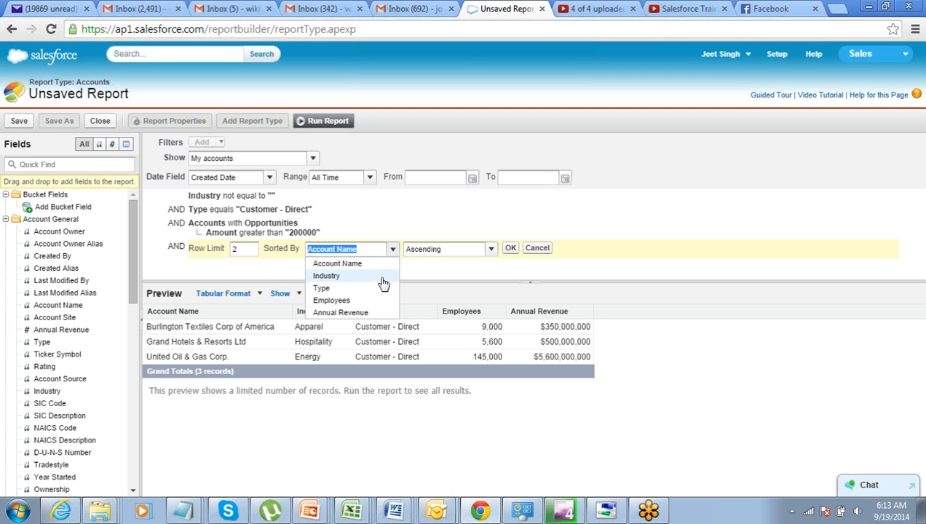
pyautogui.click(372, 313)
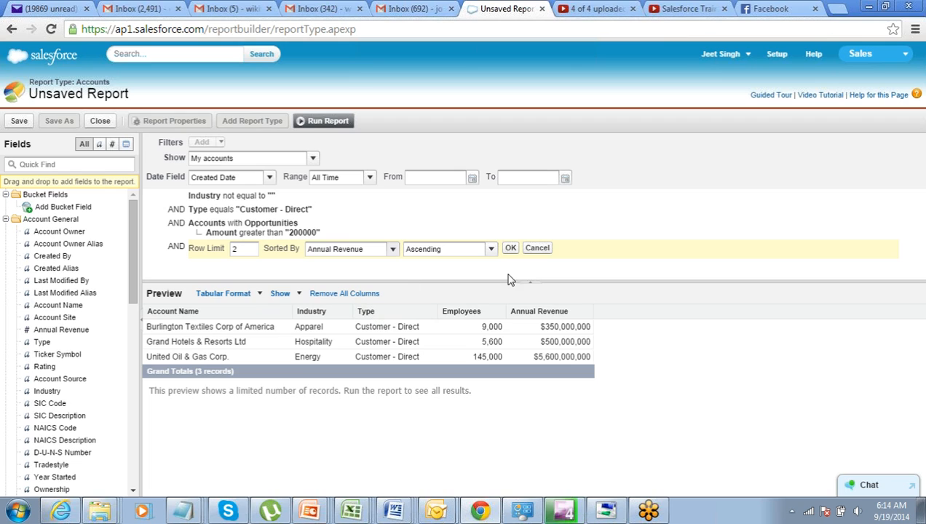
pyautogui.click(492, 251)
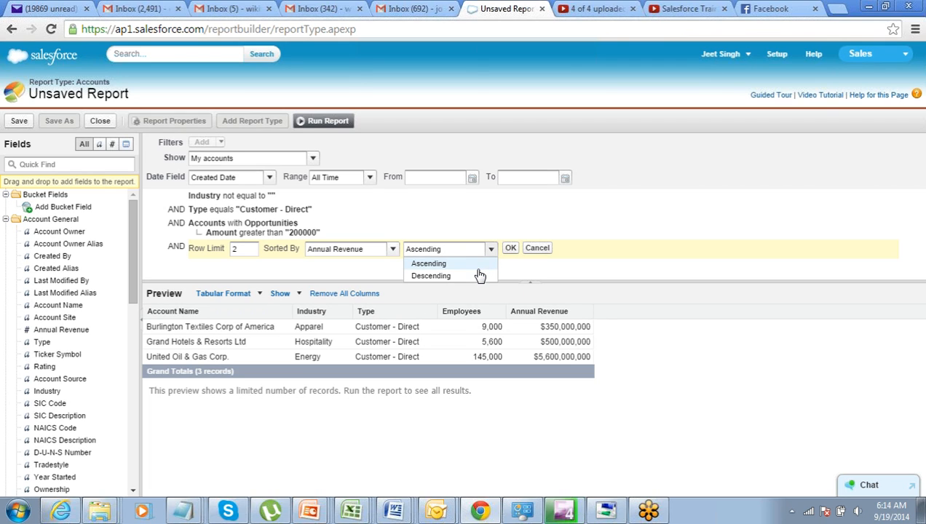
pyautogui.click(472, 276)
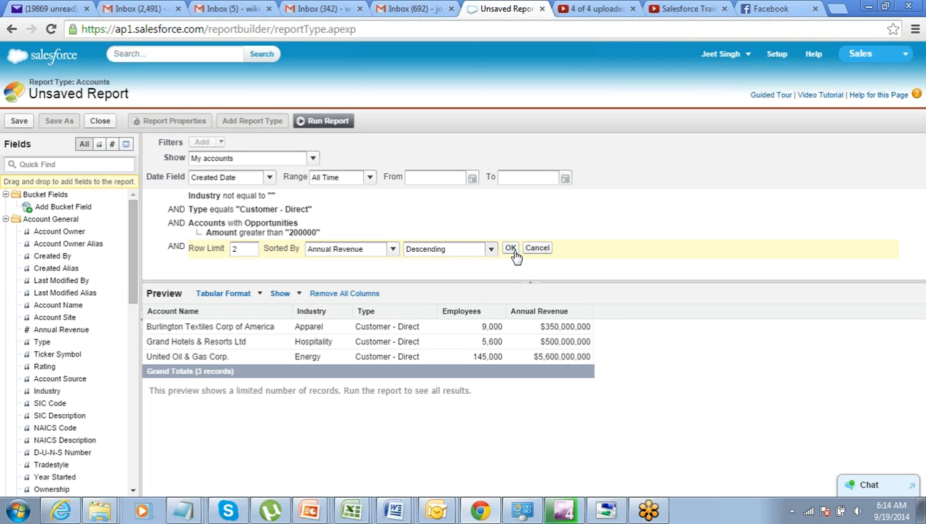
pyautogui.click(512, 250)
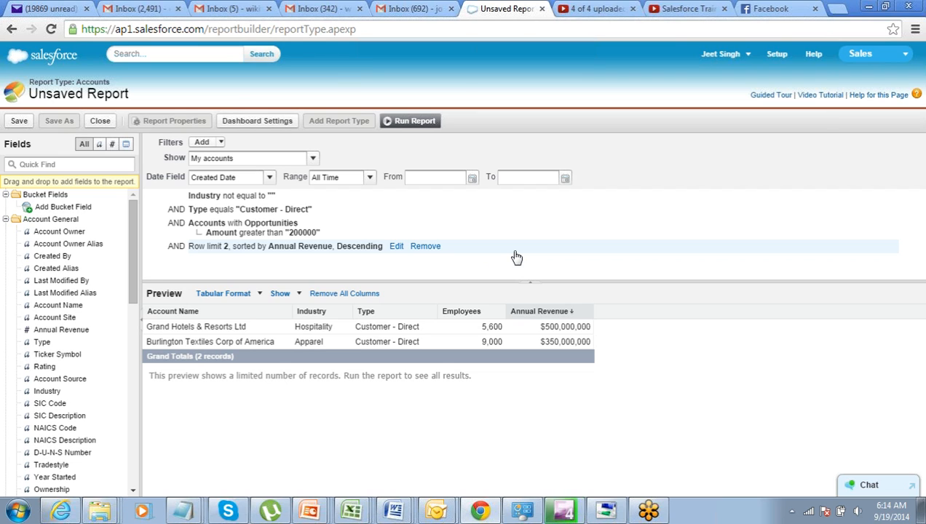
# - Run the report, compare it with the builder preview, rerun it and highlight the annual revenue of United Oil & Gas Corp
pyautogui.click(404, 121)
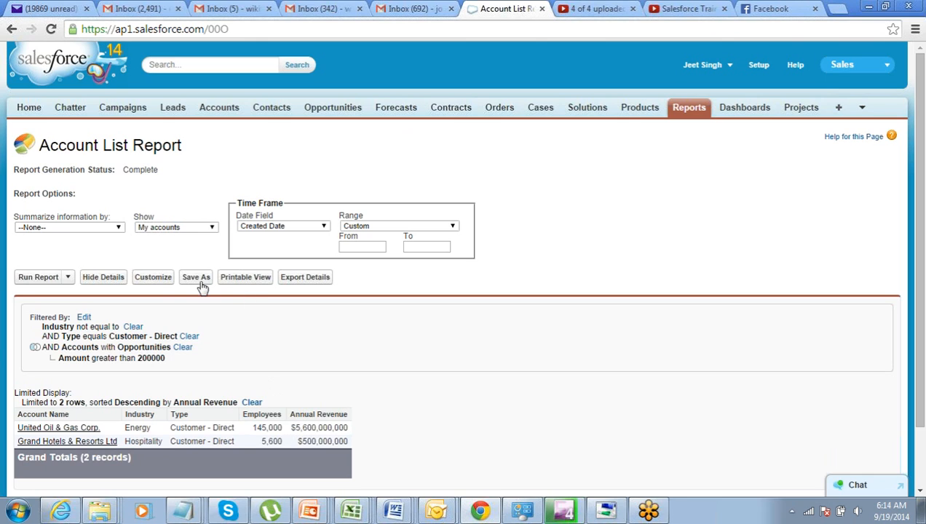
pyautogui.click(156, 281)
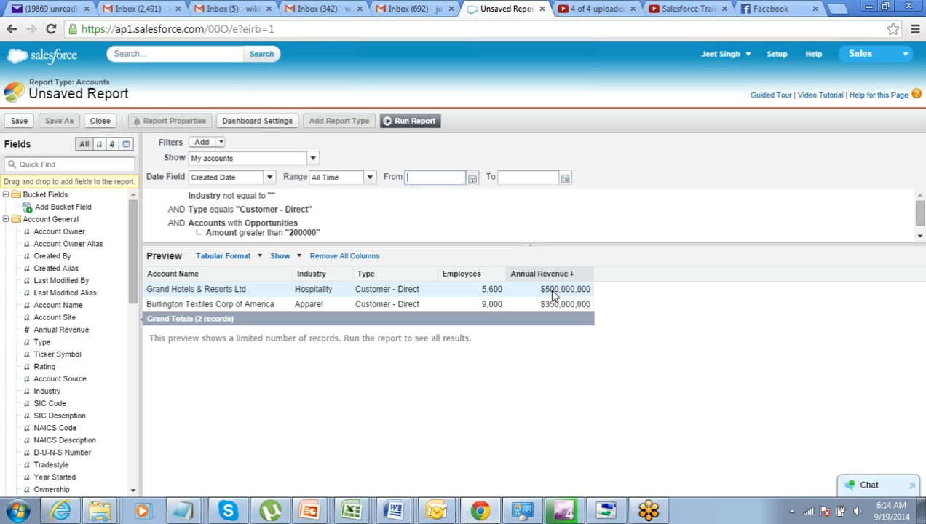
pyautogui.click(392, 125)
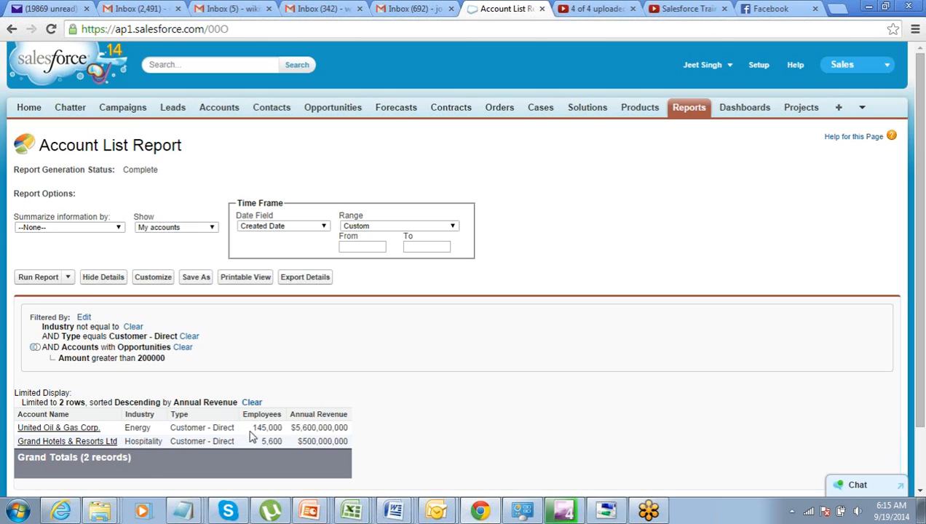
pyautogui.moveTo(290, 427); pyautogui.dragTo(353, 428)
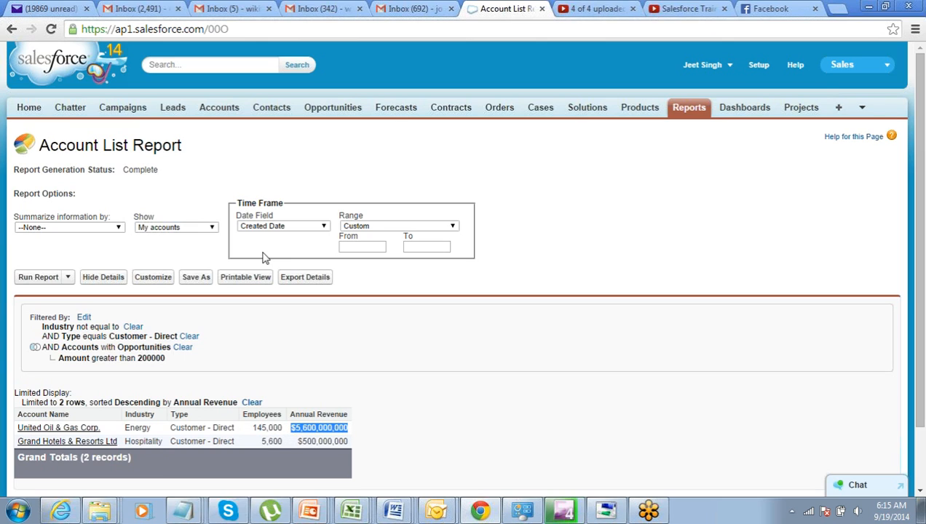
# - Return to customizing the report and remove the row limit, the Opportunities cross filter and the Type filter
pyautogui.click(159, 282)
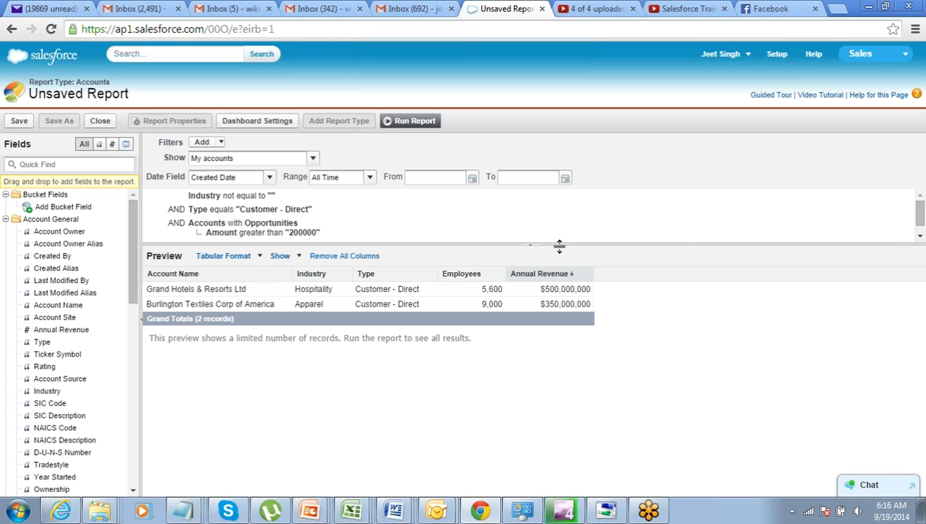
pyautogui.click(920, 237)
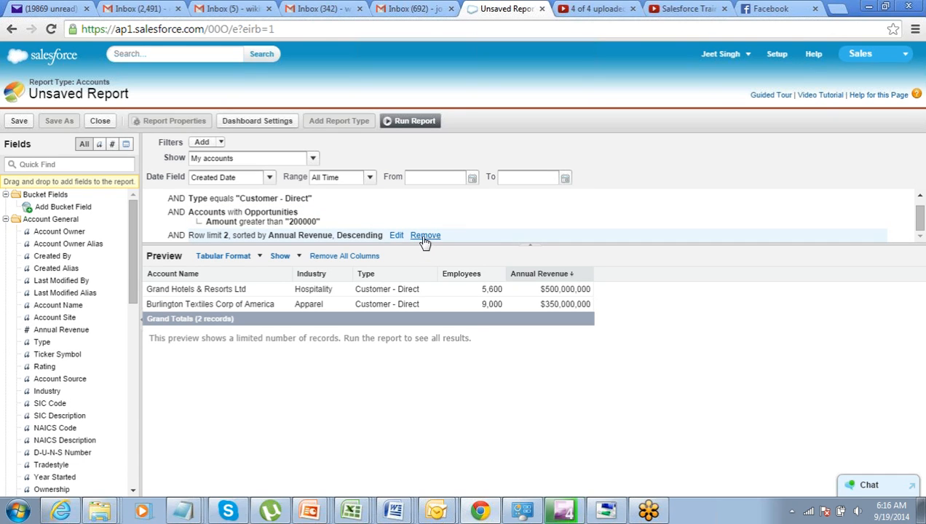
pyautogui.click(424, 236)
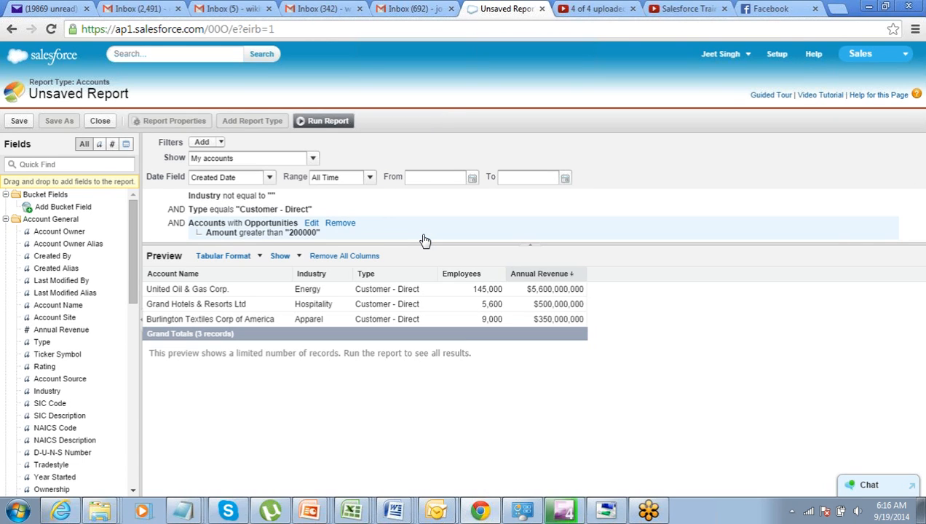
pyautogui.click(340, 223)
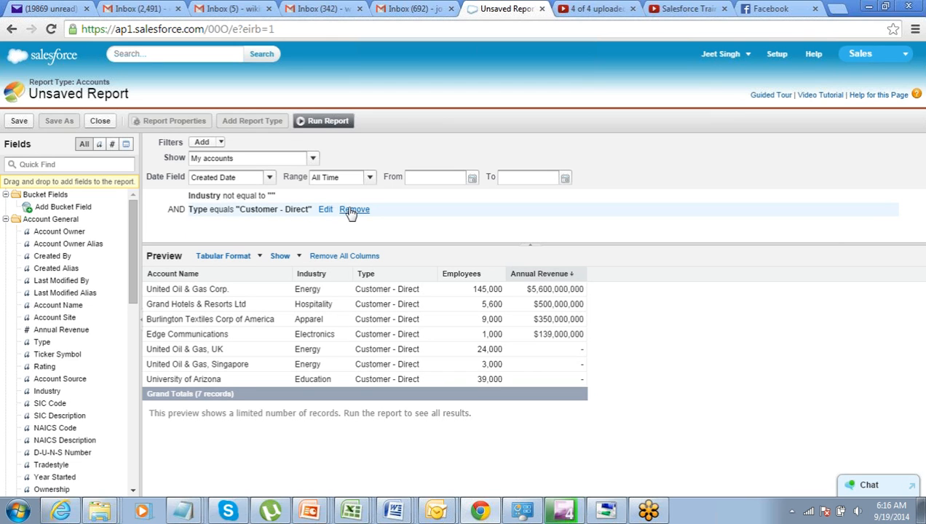
pyautogui.click(353, 210)
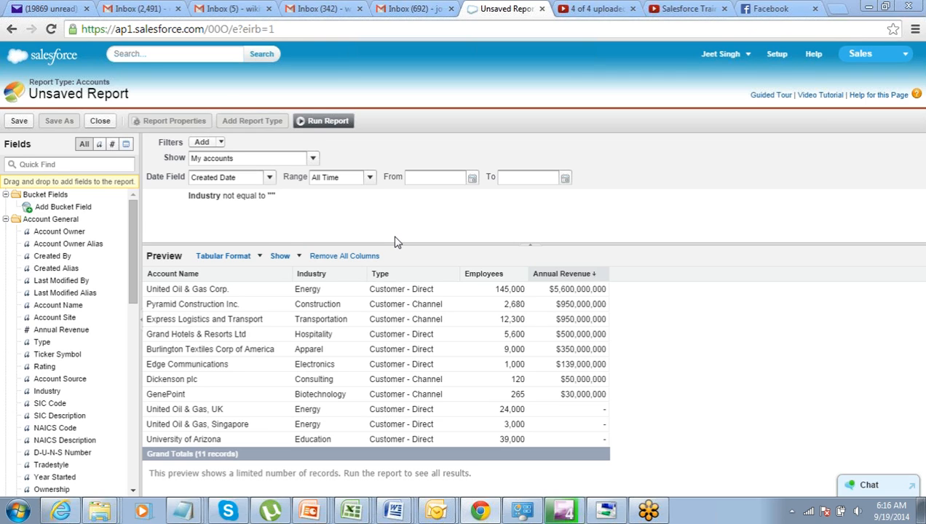
# - Switch the report to Summary format and group the accounts by Industry
pyautogui.click(260, 257)
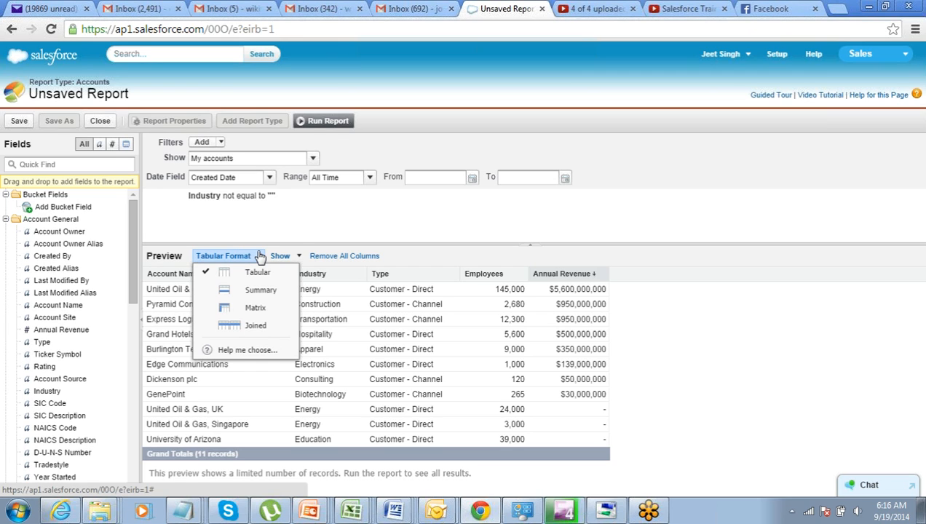
pyautogui.click(298, 241)
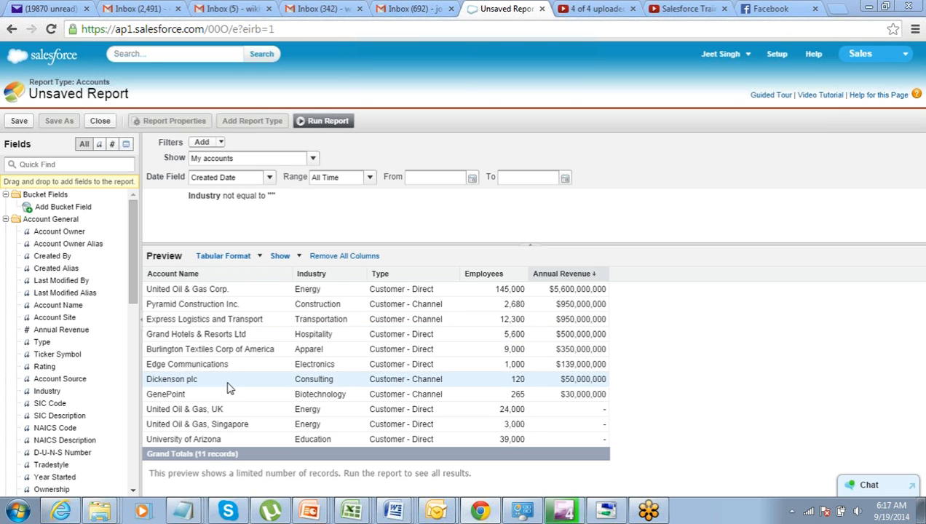
pyautogui.click(256, 263)
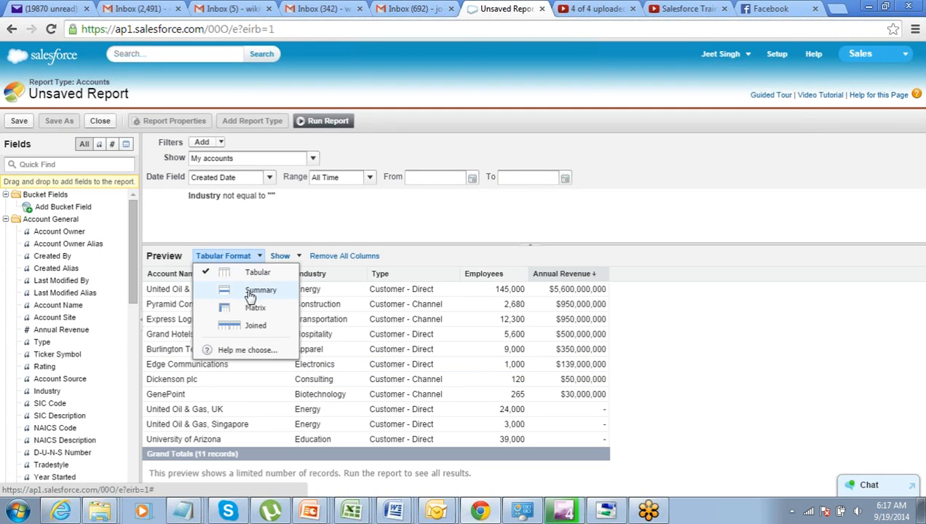
pyautogui.click(249, 295)
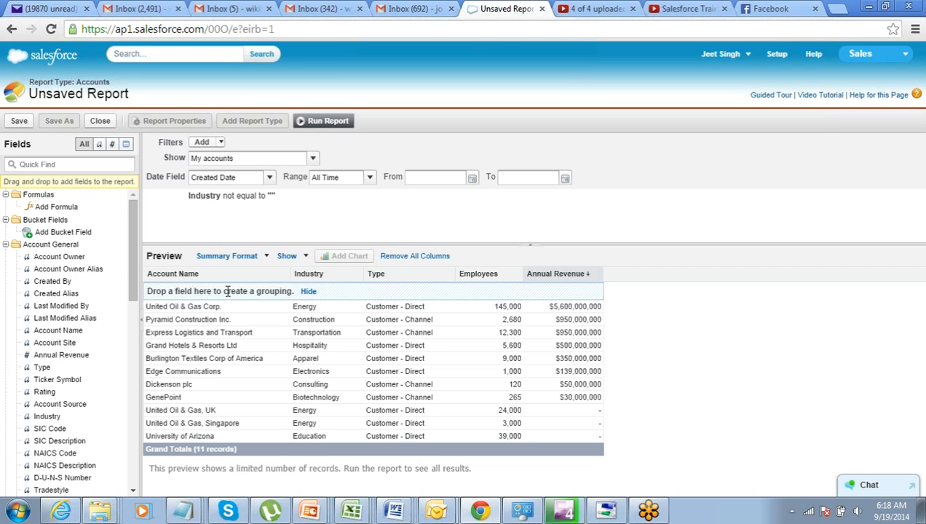
pyautogui.moveTo(328, 280); pyautogui.dragTo(208, 291)
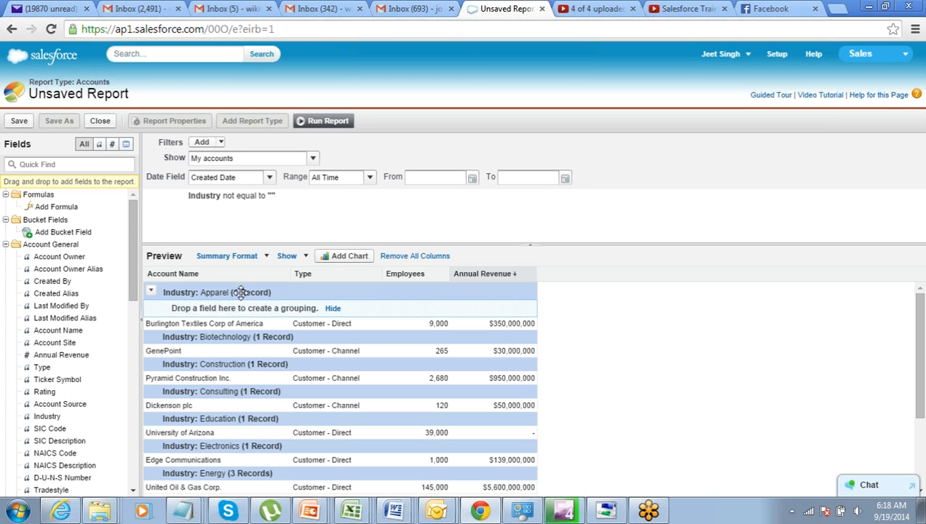
# - Summarize the Annual Revenue column by Sum
pyautogui.click(531, 275)
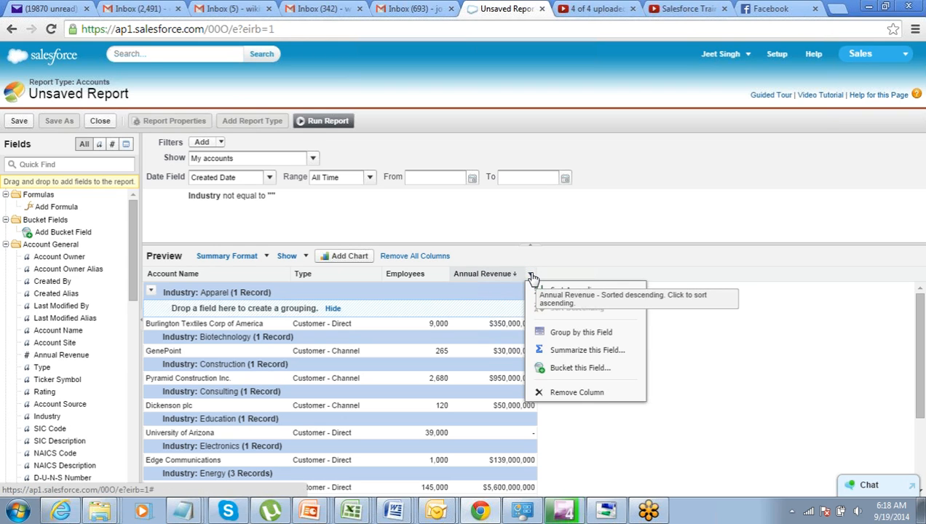
pyautogui.click(539, 353)
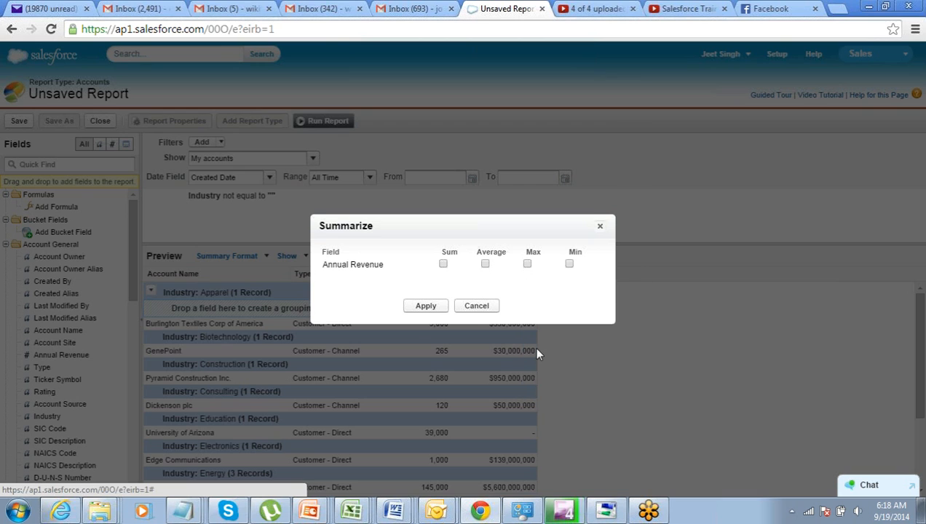
pyautogui.click(443, 265)
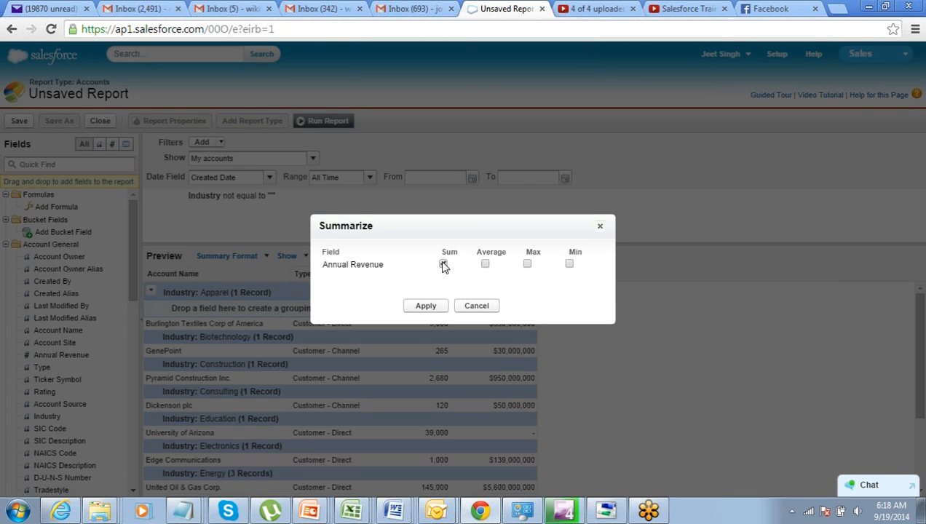
pyautogui.click(427, 306)
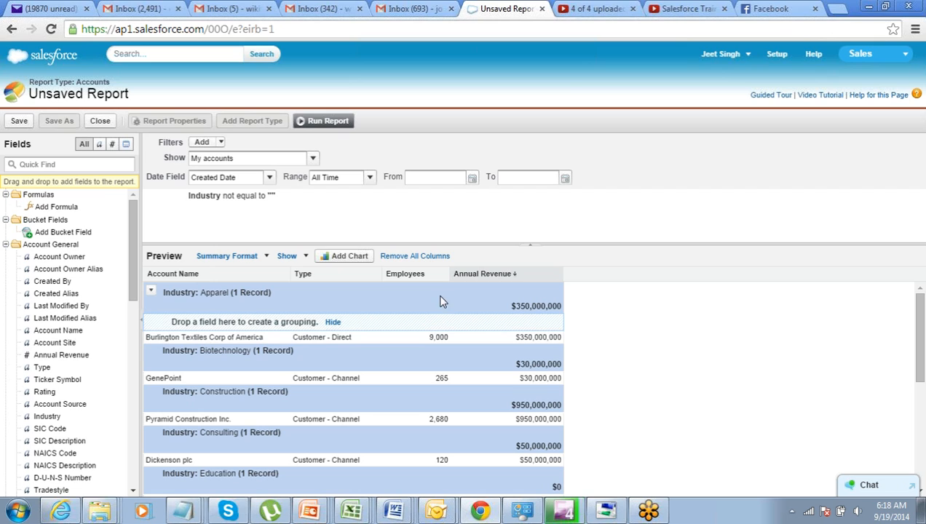
# - Summarize the Employees column by Sum
pyautogui.click(444, 276)
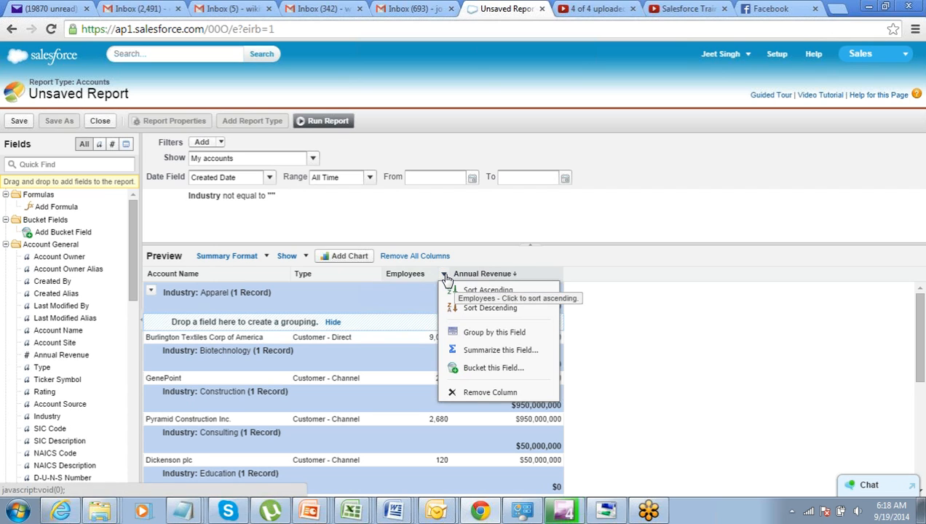
pyautogui.click(451, 351)
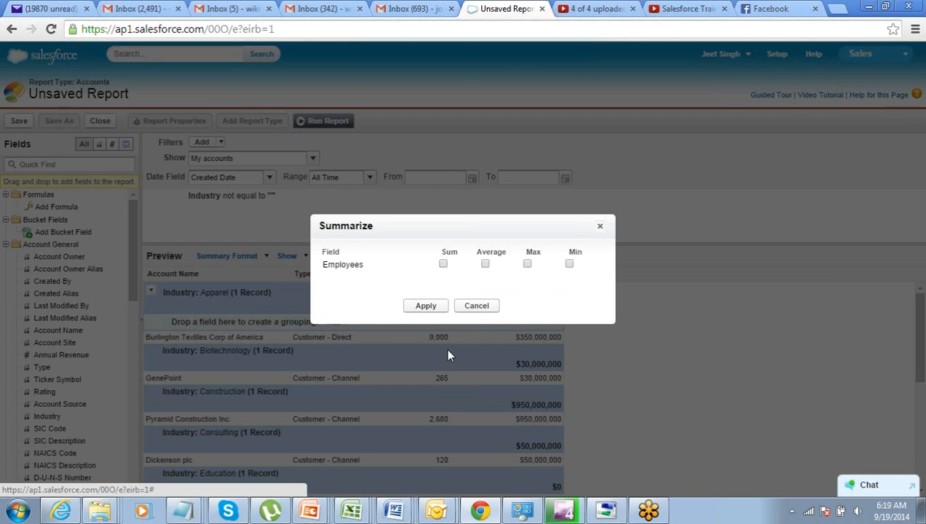
pyautogui.click(443, 264)
pyautogui.click(428, 308)
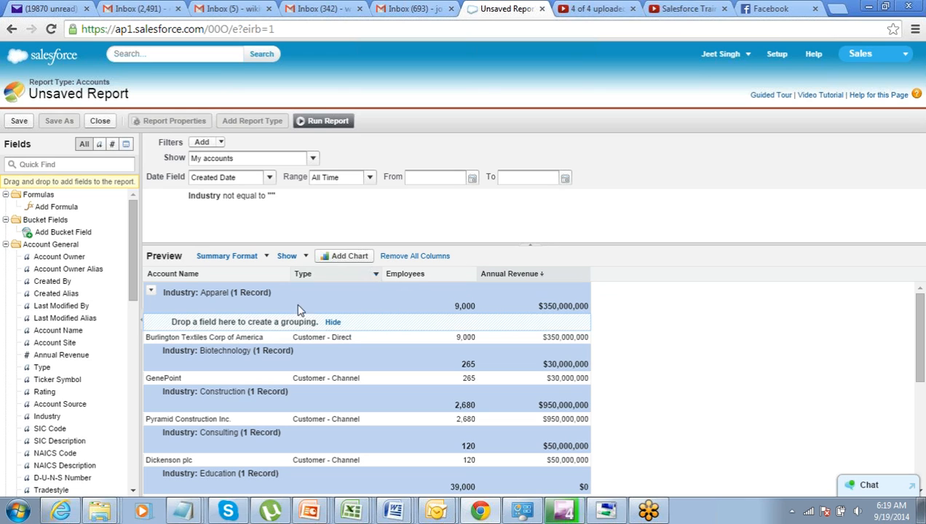
# - Hide the record details so the preview shows only the Industry groups and their summaries
pyautogui.moveTo(919, 347); pyautogui.dragTo(922, 291)
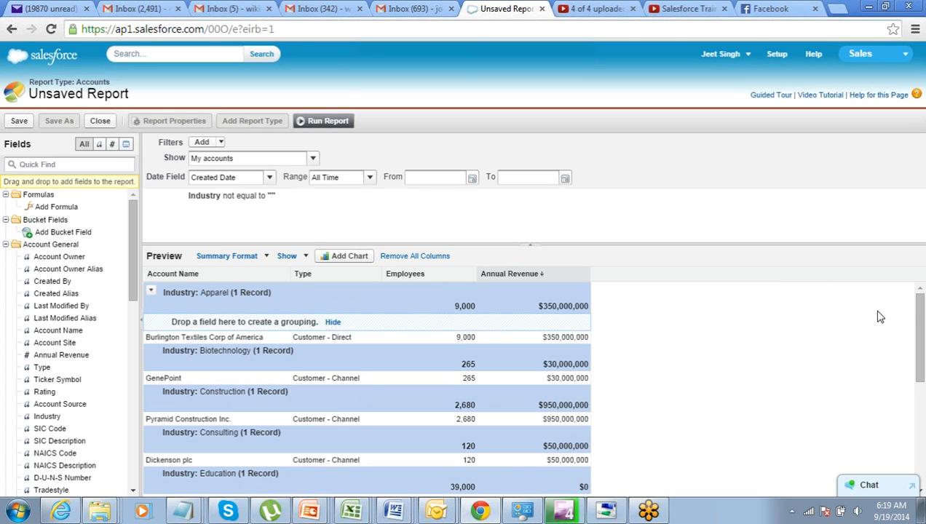
pyautogui.moveTo(923, 317)
pyautogui.mouseDown()
pyautogui.moveTo(922, 366)
pyautogui.moveTo(923, 321)
pyautogui.mouseUp()
pyautogui.moveTo(147, 342); pyautogui.dragTo(176, 345)
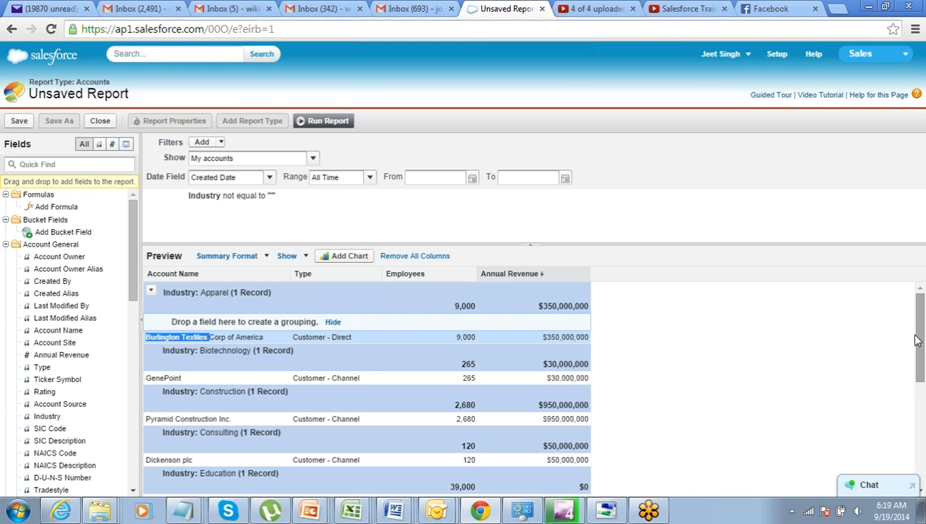
pyautogui.moveTo(919, 343); pyautogui.dragTo(923, 308)
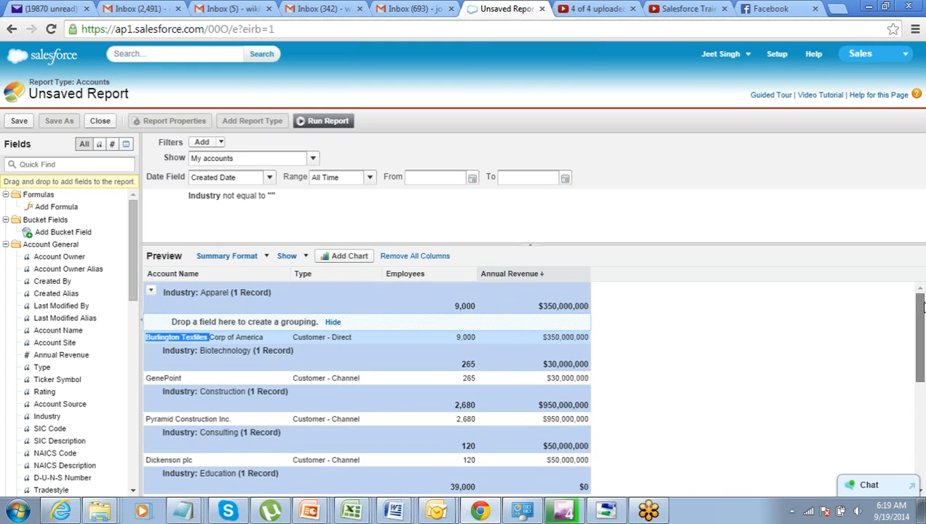
pyautogui.click(305, 256)
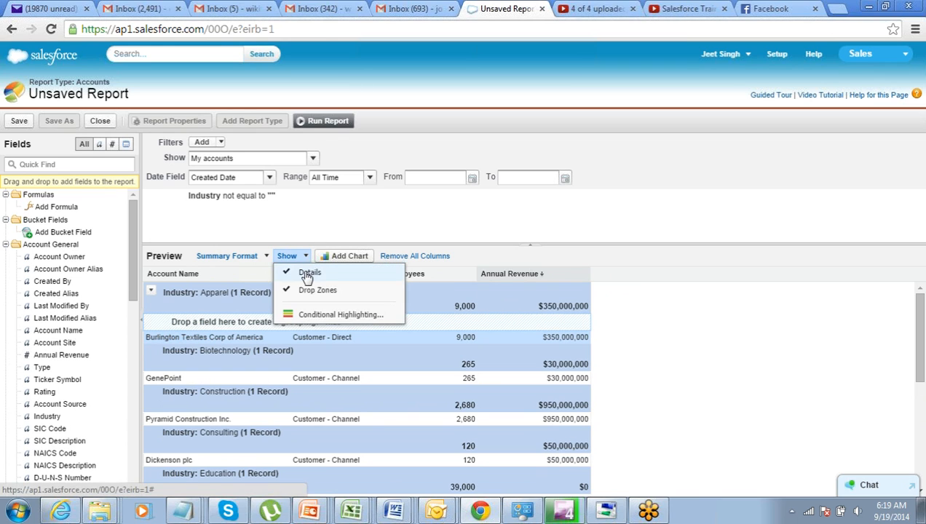
pyautogui.click(307, 272)
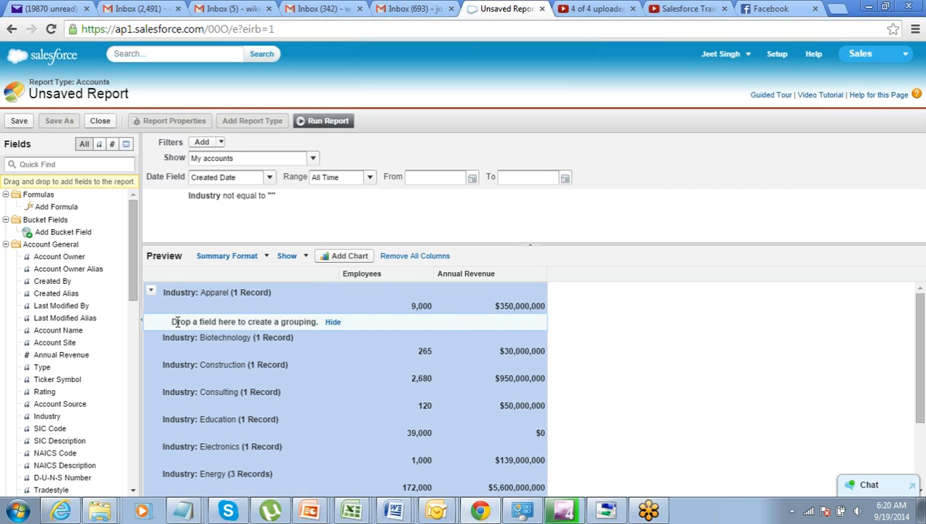
# - Hide the drop zones in the summary preview and collapse the filters area above it
pyautogui.click(304, 259)
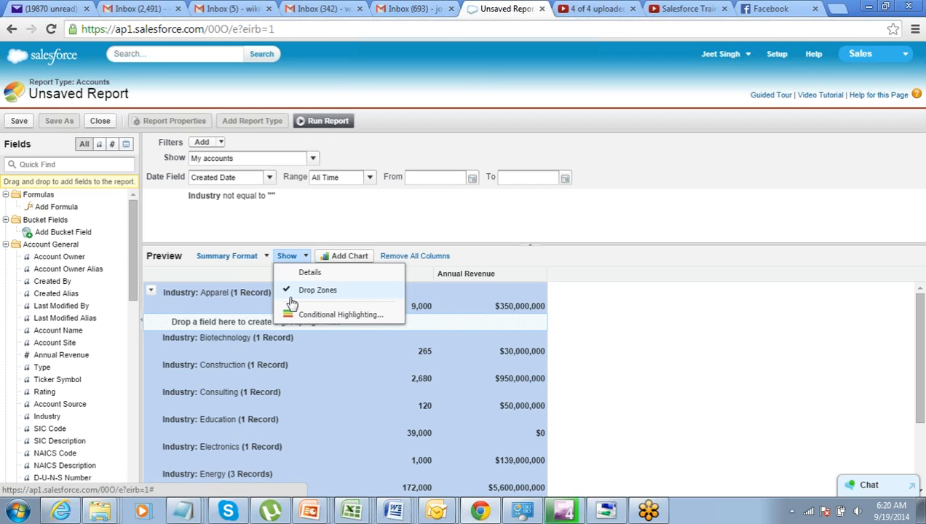
pyautogui.click(292, 300)
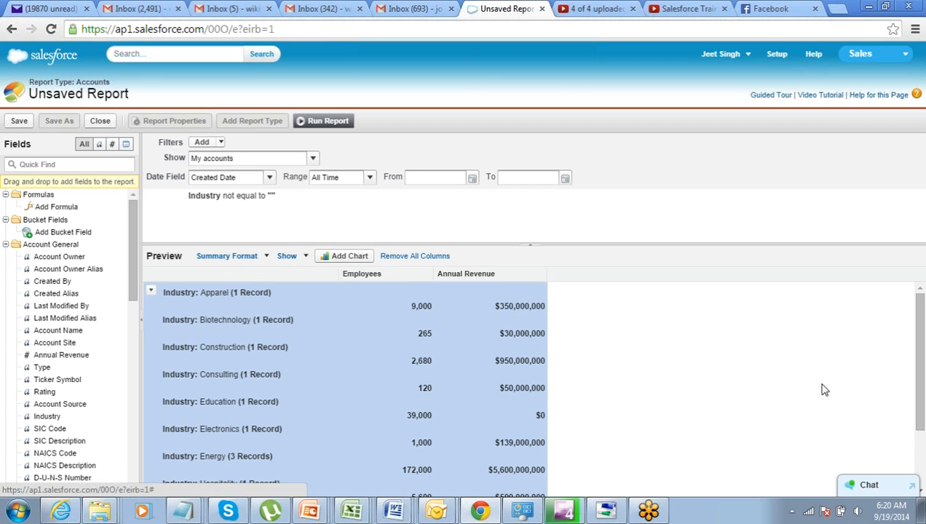
pyautogui.moveTo(923, 359); pyautogui.dragTo(922, 314)
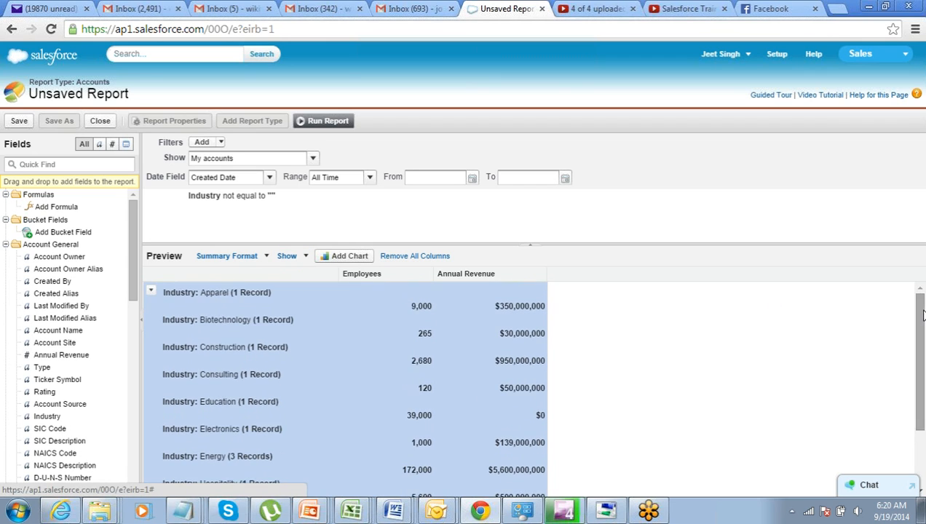
pyautogui.click(530, 247)
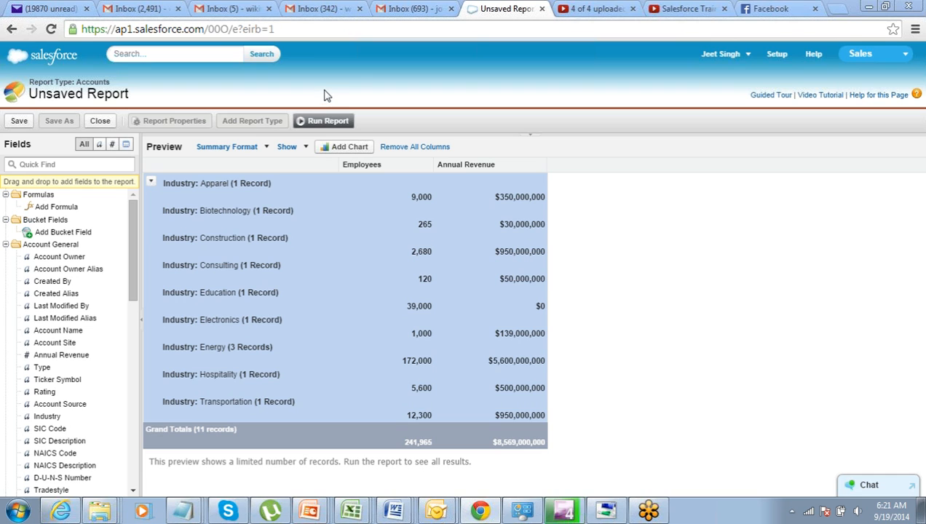
# - Start saving the report and name it Revenue_by_Industry_Summary_Report, with the same unique name
pyautogui.click(22, 123)
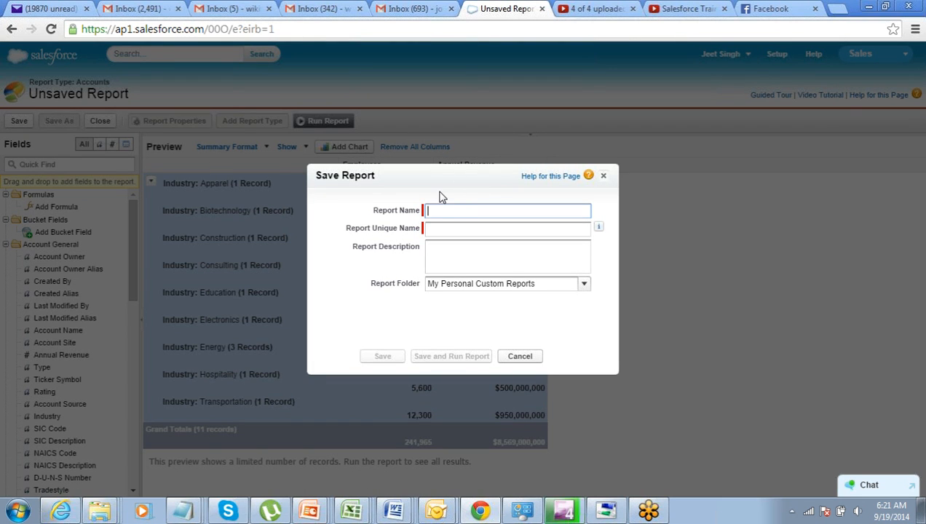
pyautogui.write('Summa')
pyautogui.press('Home')
pyautogui.write('Account')
pyautogui.hotkey('shift', 'Home')
pyautogui.press('BackSpace')
pyautogui.write('Revenue_by__')
pyautogui.press('BackSpace')
pyautogui.press('BackSpace')
pyautogui.write('Industry_')
pyautogui.press('End')
pyautogui.write('ry_Report')
pyautogui.press('Tab')
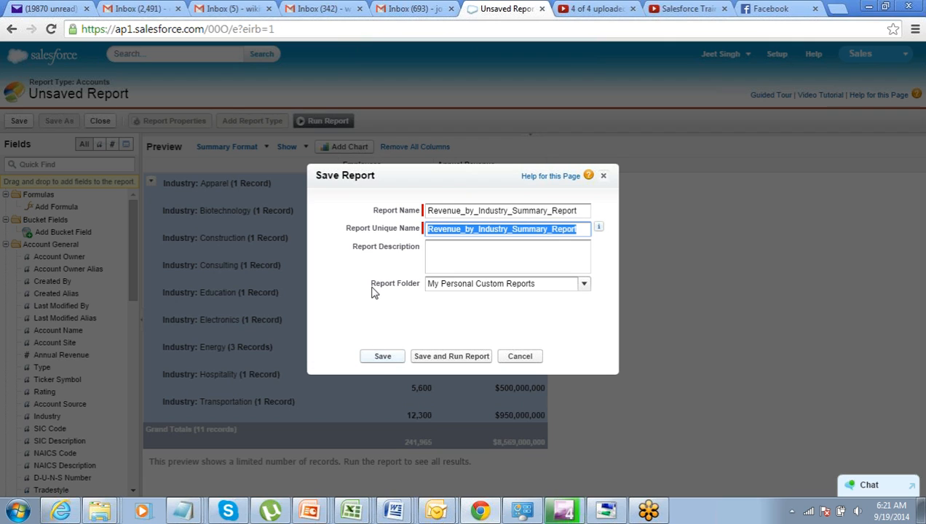
# - Choose Unfiled Public Reports as the report folder and save the report
pyautogui.moveTo(372, 285); pyautogui.dragTo(411, 287)
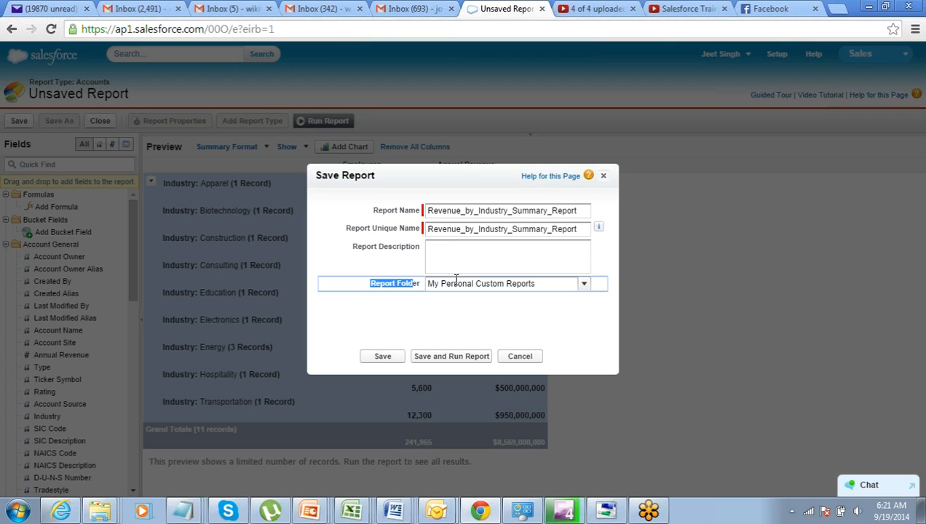
pyautogui.click(582, 287)
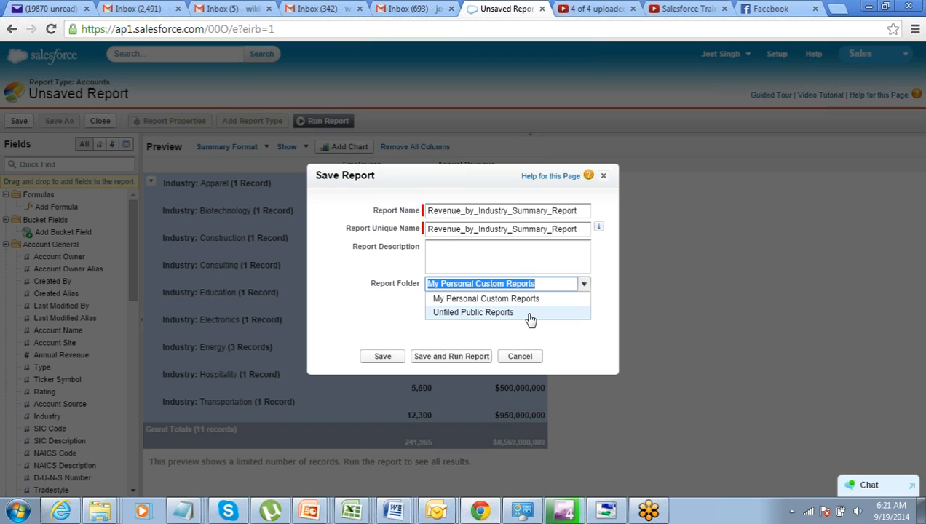
pyautogui.click(474, 314)
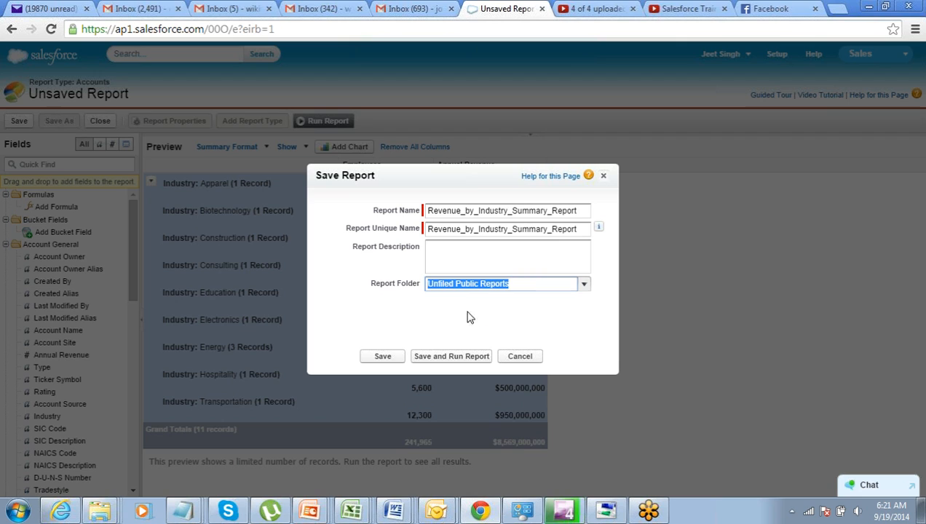
pyautogui.click(396, 317)
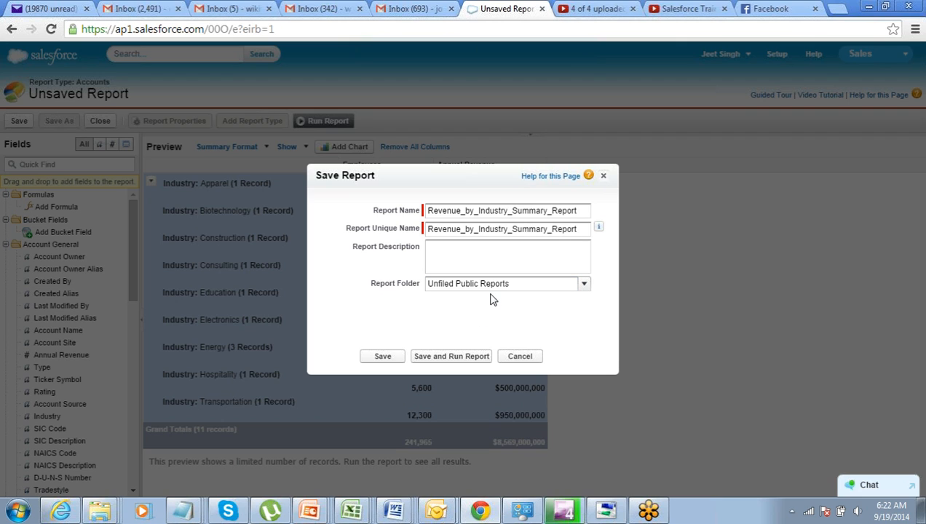
pyautogui.click(370, 358)
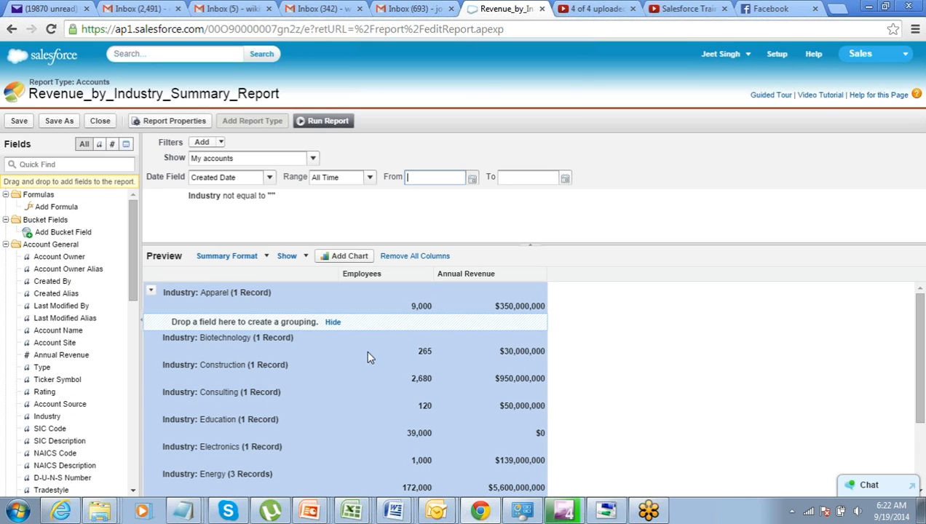
pyautogui.moveTo(921, 356); pyautogui.dragTo(922, 328)
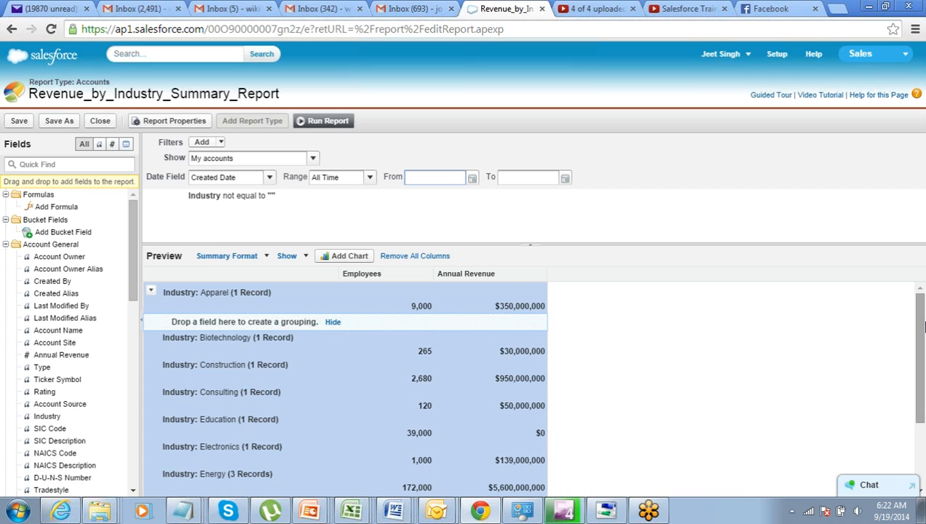
pyautogui.click(305, 259)
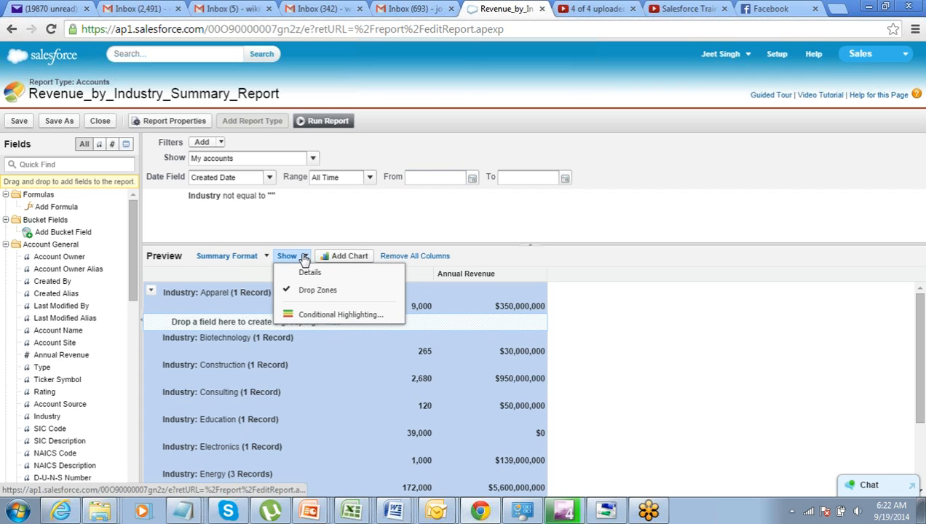
pyautogui.click(265, 258)
pyautogui.click(266, 258)
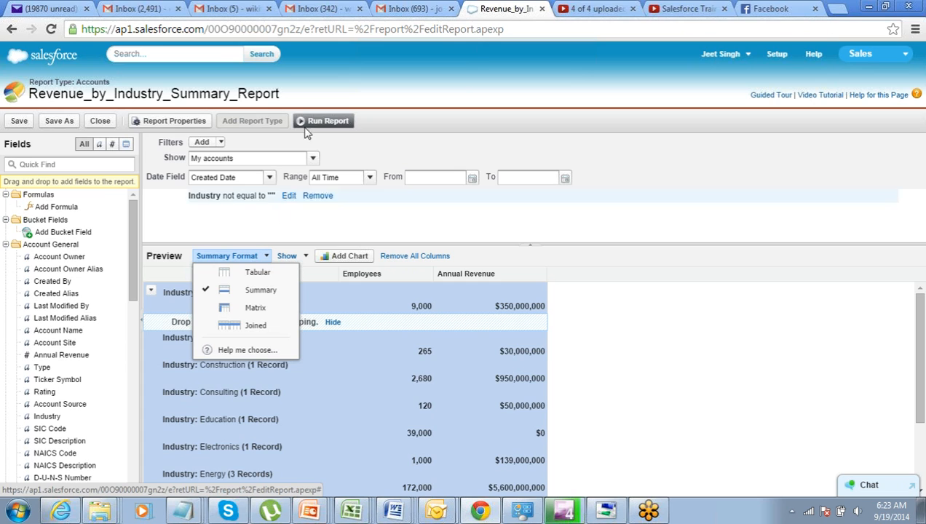
pyautogui.click(297, 256)
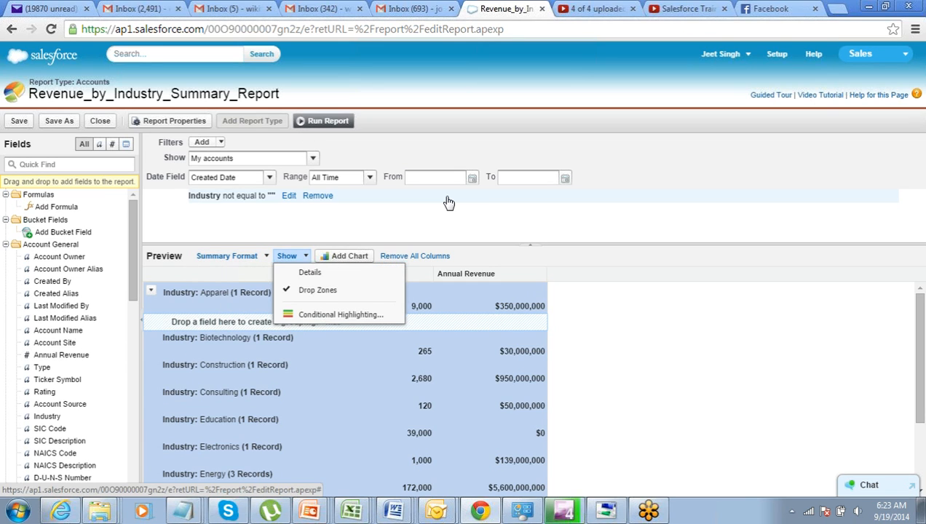
pyautogui.click(234, 238)
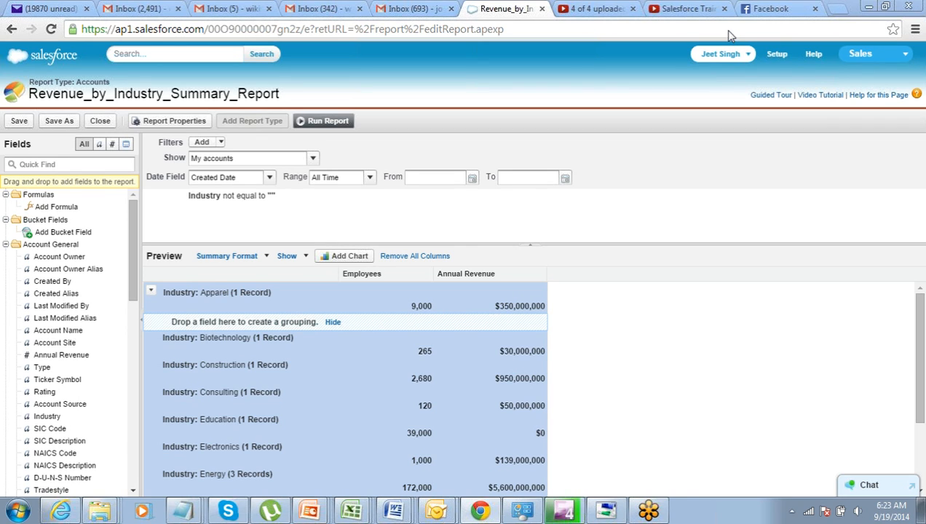
# - Switch the report to Matrix format and add Type as the column grouping
pyautogui.click(267, 258)
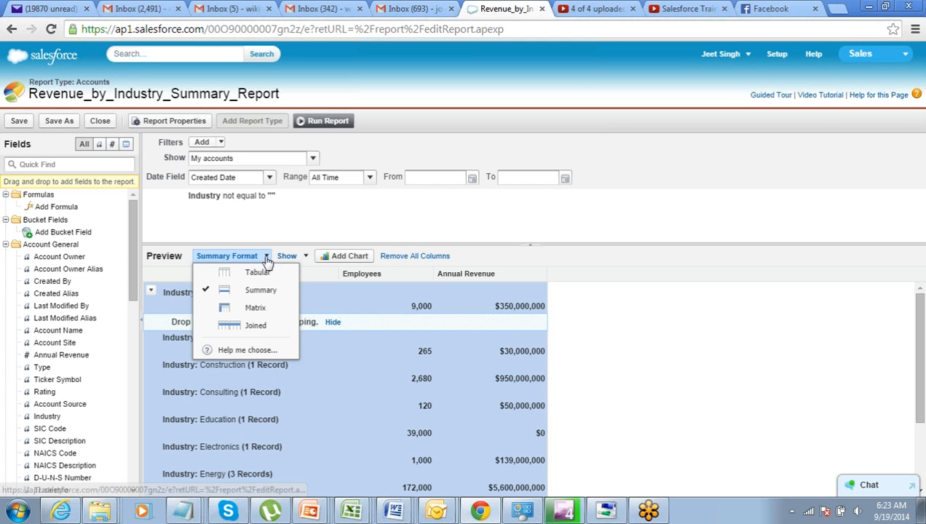
pyautogui.click(252, 307)
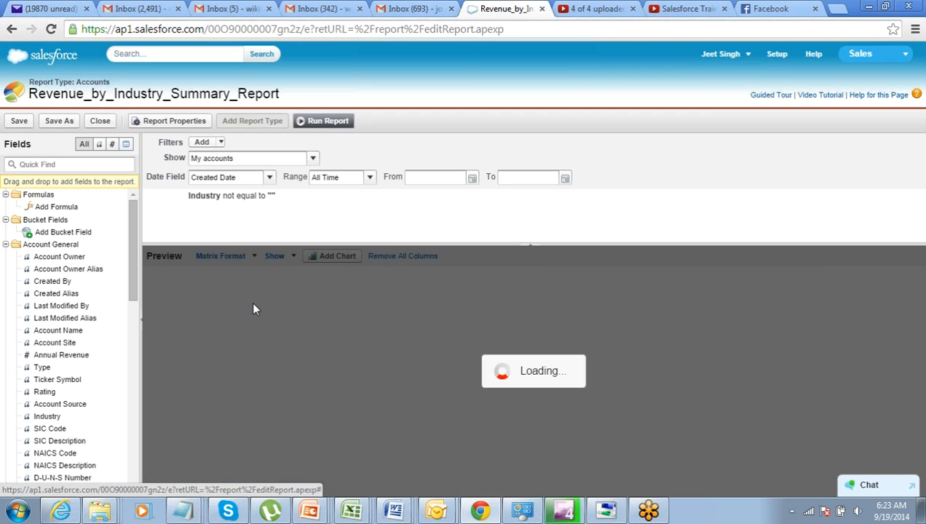
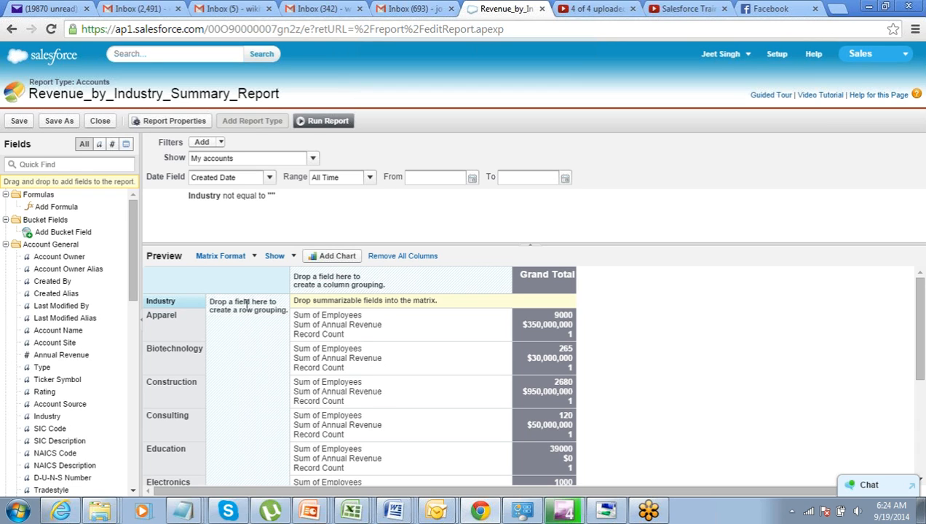
pyautogui.moveTo(922, 311)
pyautogui.mouseDown()
pyautogui.moveTo(921, 384)
pyautogui.moveTo(922, 299)
pyautogui.moveTo(922, 437)
pyautogui.moveTo(921, 302)
pyautogui.mouseUp()
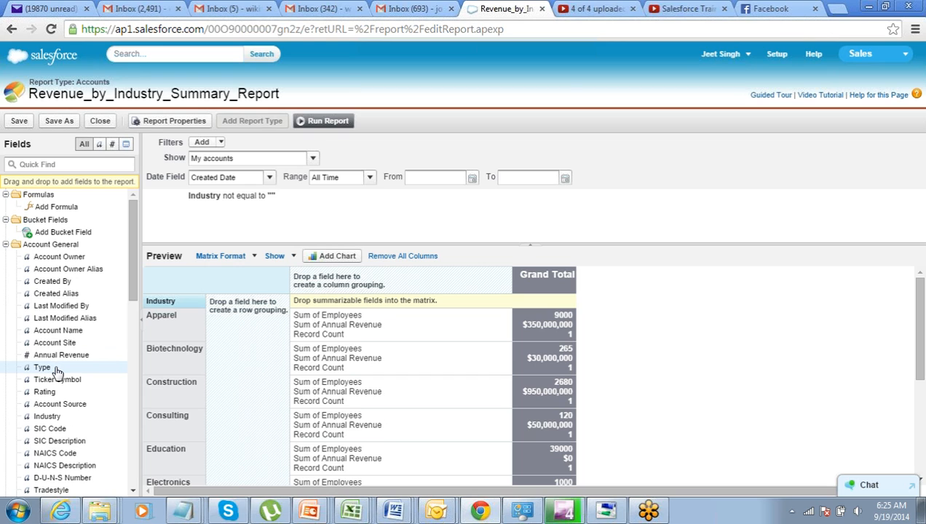
pyautogui.moveTo(57, 372); pyautogui.dragTo(354, 289)
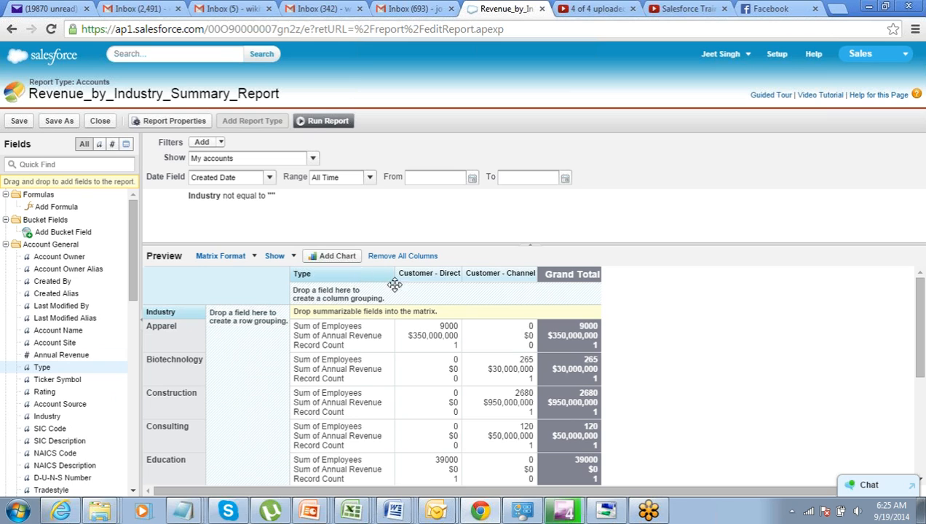
# - Hide the drop zones and the record count in the matrix preview
pyautogui.doubleClick(420, 336)
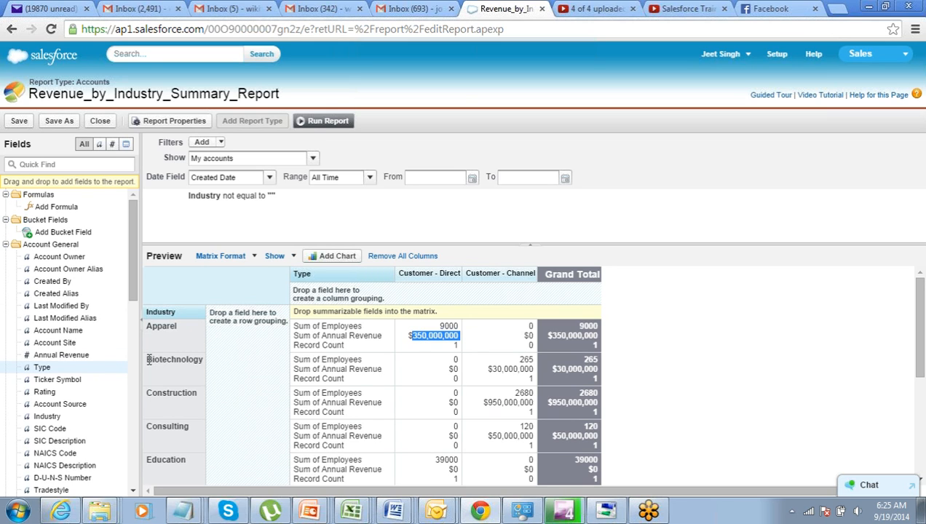
pyautogui.click(529, 334)
pyautogui.doubleClick(528, 335)
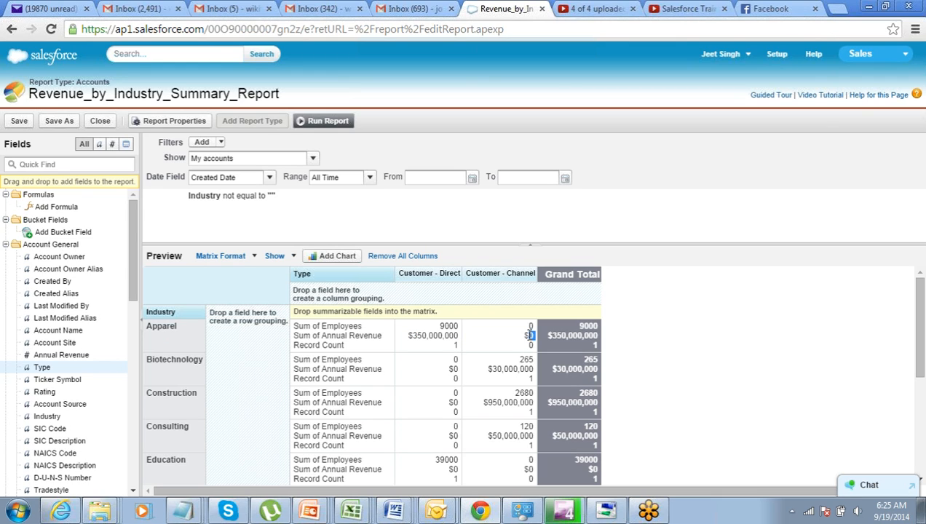
pyautogui.moveTo(921, 341); pyautogui.dragTo(921, 280)
pyautogui.click(283, 258)
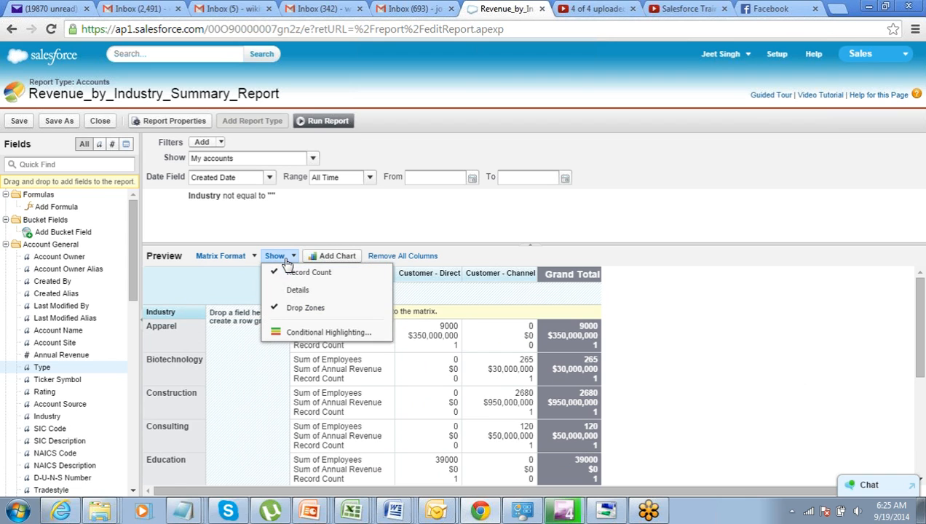
pyautogui.click(281, 309)
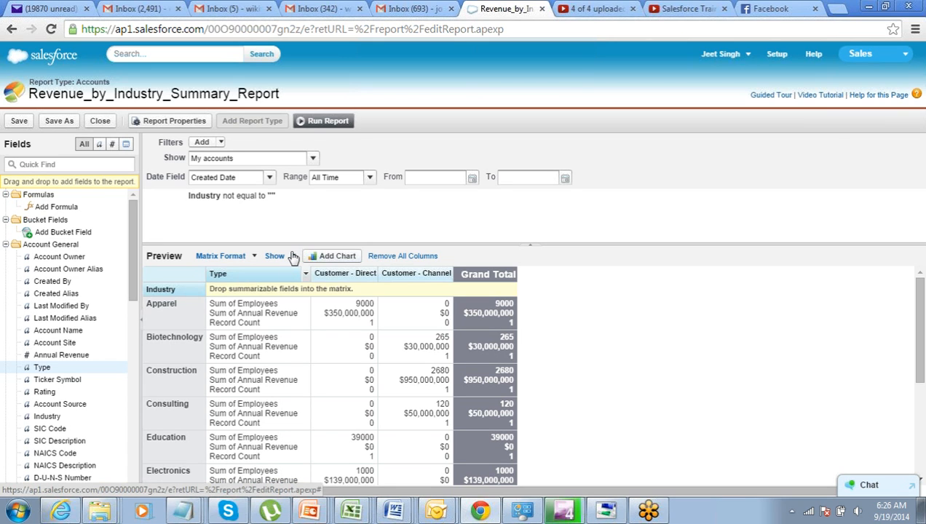
pyautogui.click(292, 258)
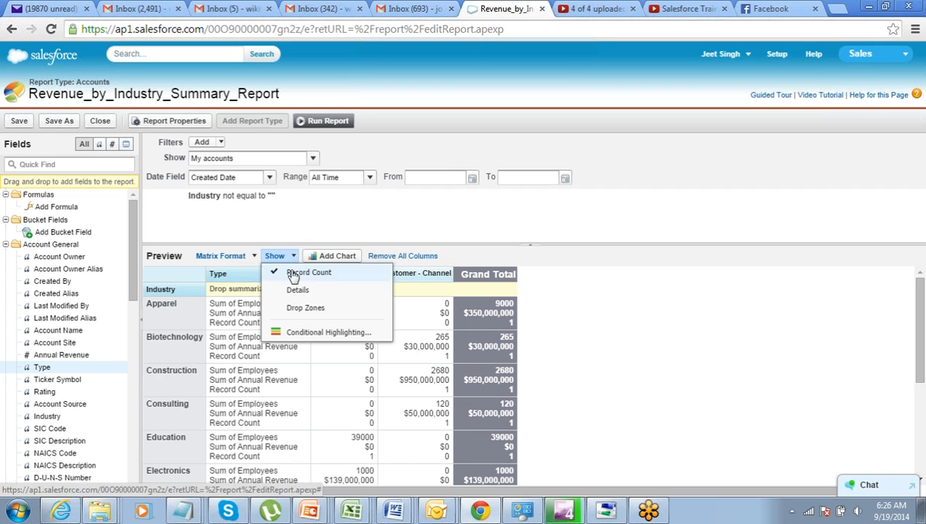
pyautogui.click(298, 273)
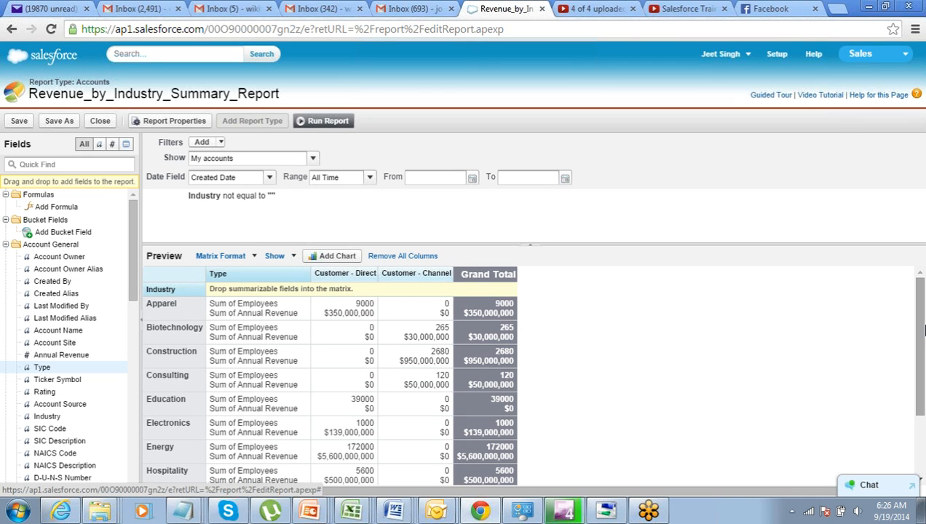
# - Collapse the filter area above the matrix preview and start saving a copy named Revenue_by_Industry_matrix, with the same unique name
pyautogui.scroll(-3, 923, 389)
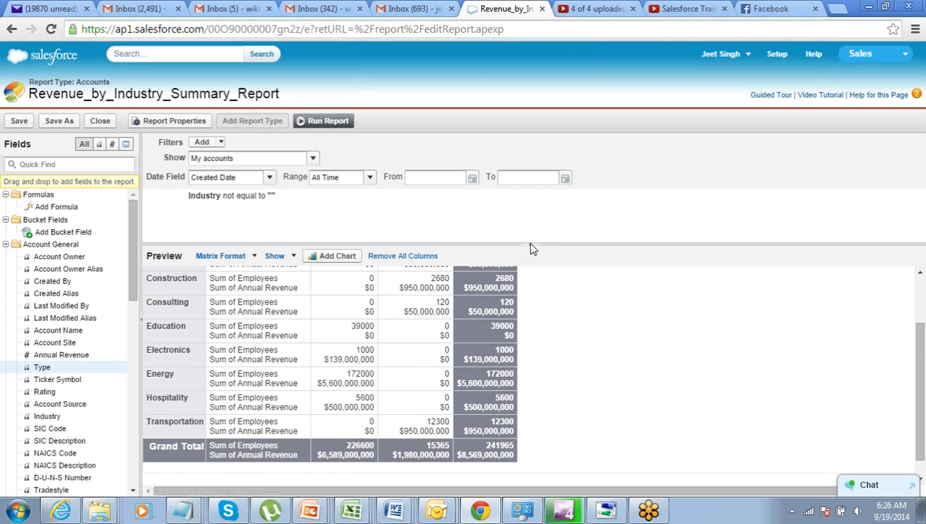
pyautogui.click(529, 248)
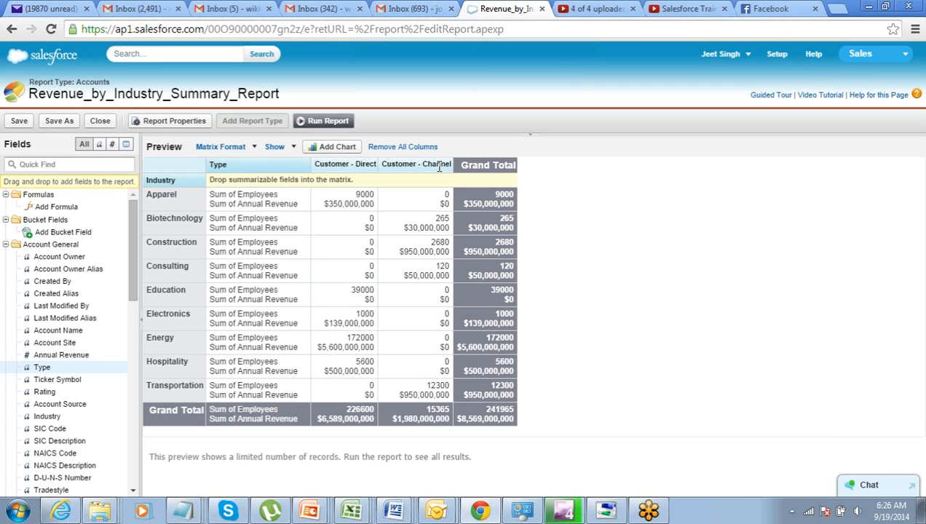
pyautogui.click(61, 122)
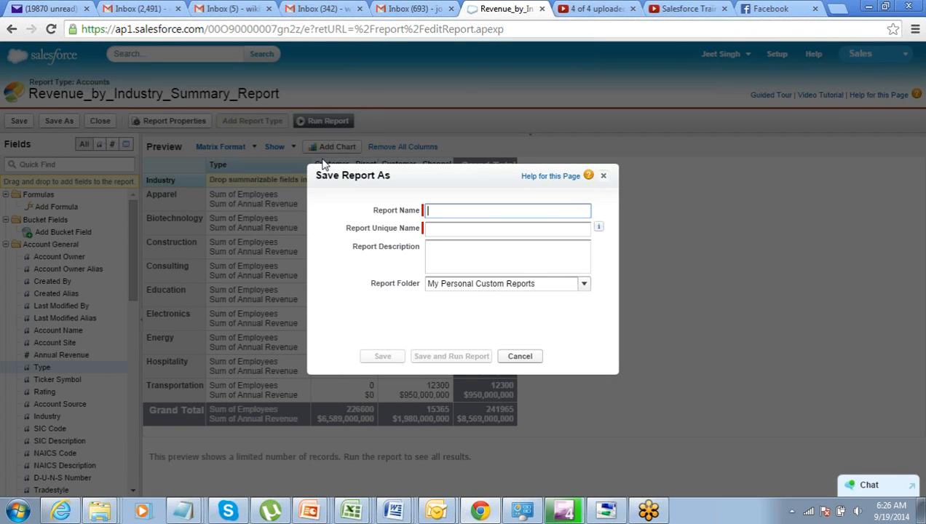
pyautogui.write('Revenue_by_Industr')
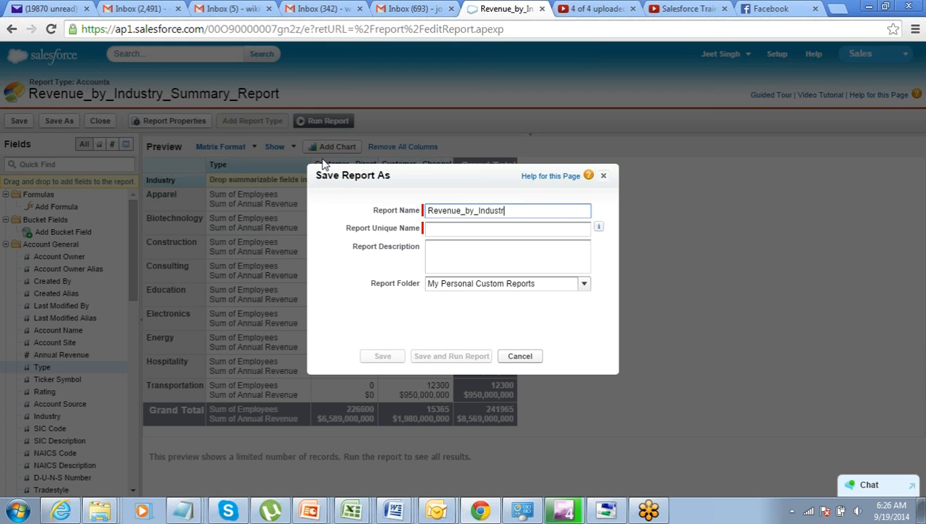
pyautogui.write('y_matrix')
pyautogui.press('Tab')
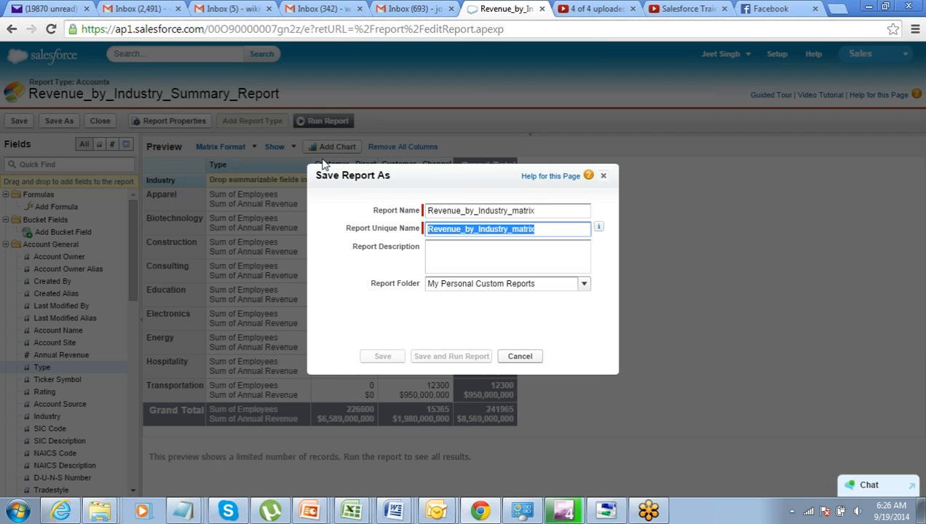
# - Choose Unfiled Public Reports as the folder for the matrix report copy and save it
pyautogui.press('Tab')
pyautogui.press('Tab')
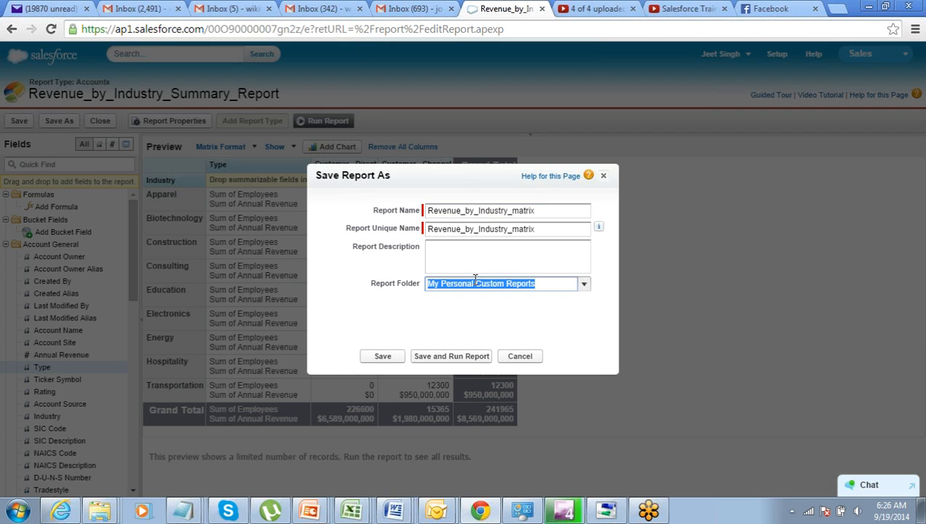
pyautogui.click(586, 285)
pyautogui.click(514, 319)
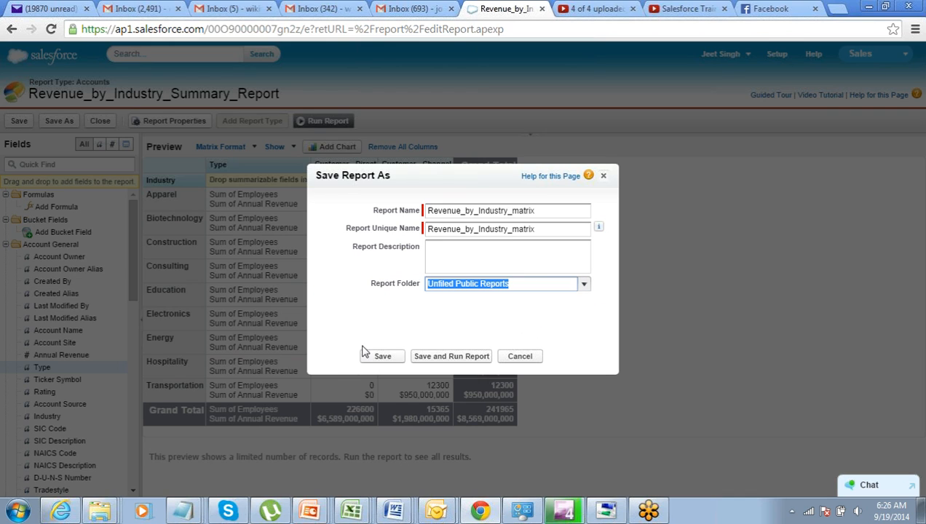
pyautogui.click(371, 357)
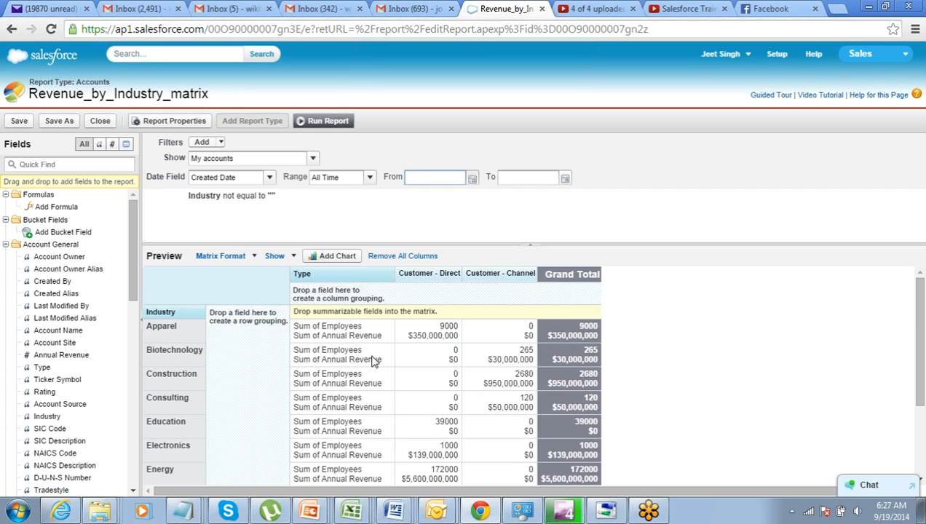
# - Remove the filter requiring Industry to be non-blank from the matrix report
pyautogui.click(498, 231)
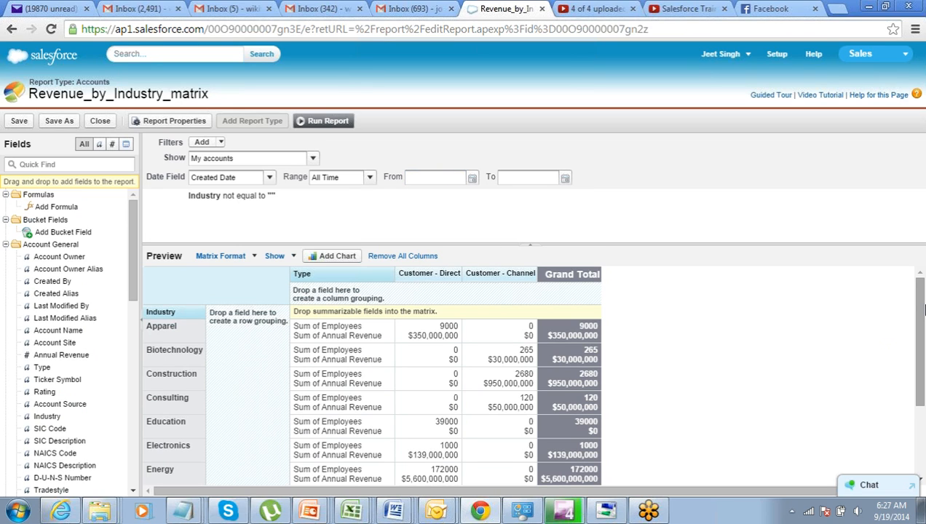
pyautogui.scroll(-5, 921, 357)
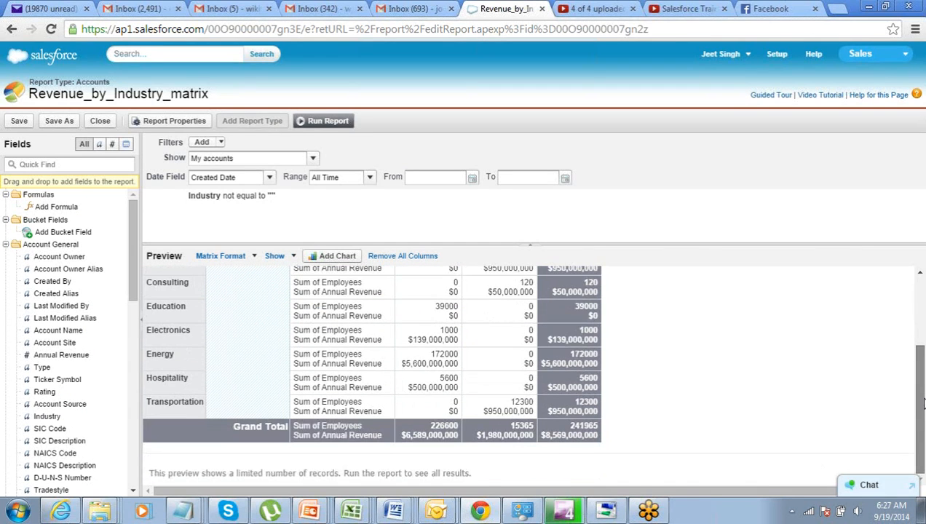
pyautogui.scroll(5, 921, 305)
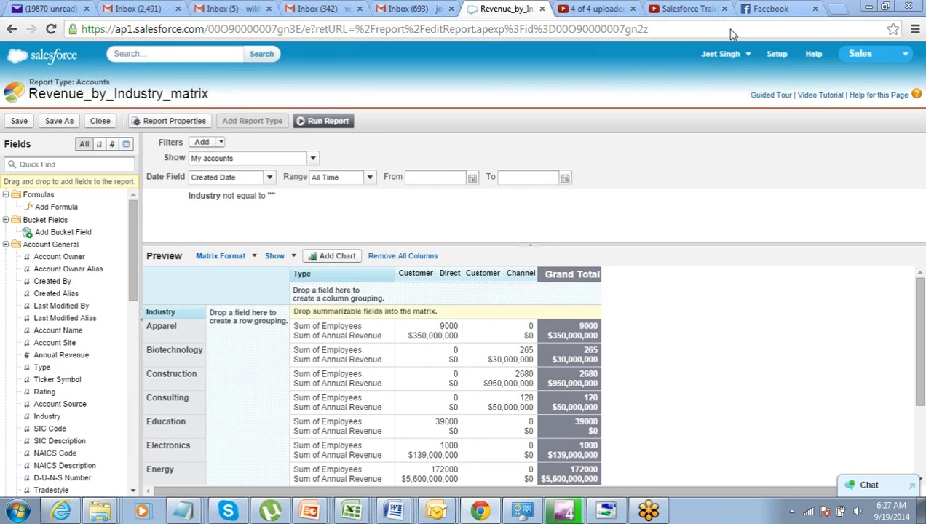
pyautogui.click(255, 257)
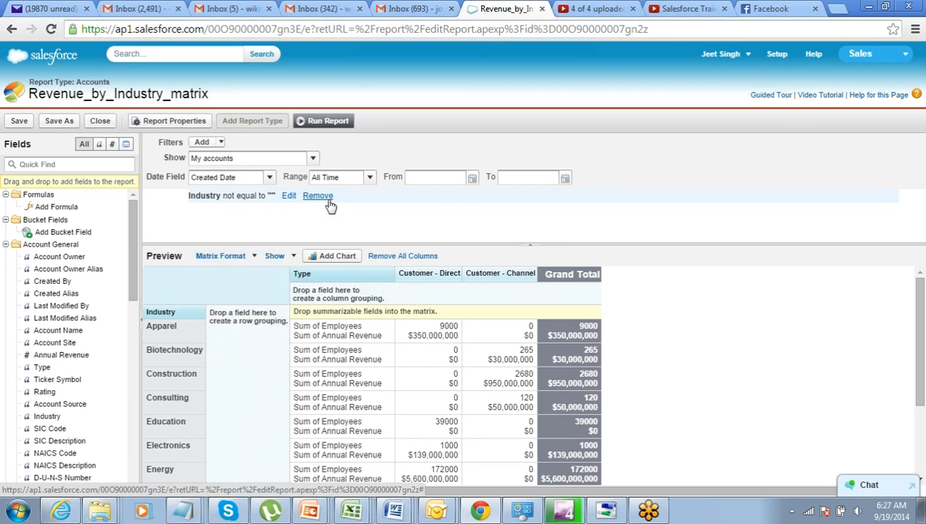
pyautogui.click(320, 196)
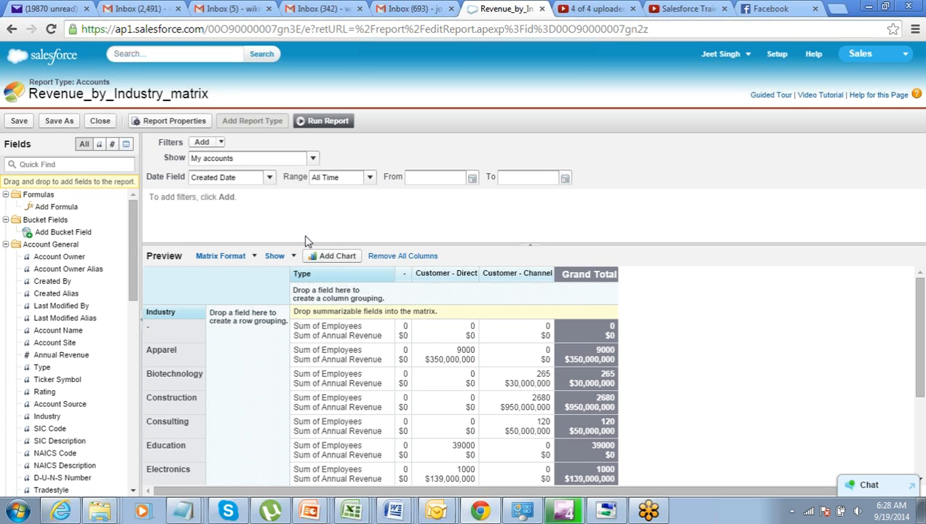
# - Switch to the untitled Notepad notes and add the line "Save -" below the "5f Of Reports" list, separated by blank lines
pyautogui.moveTo(184, 510)
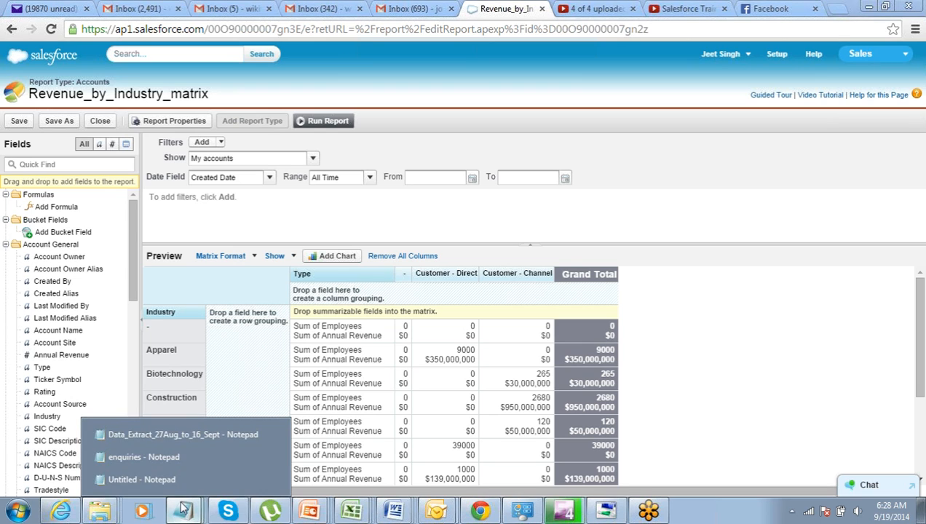
pyautogui.click(181, 477)
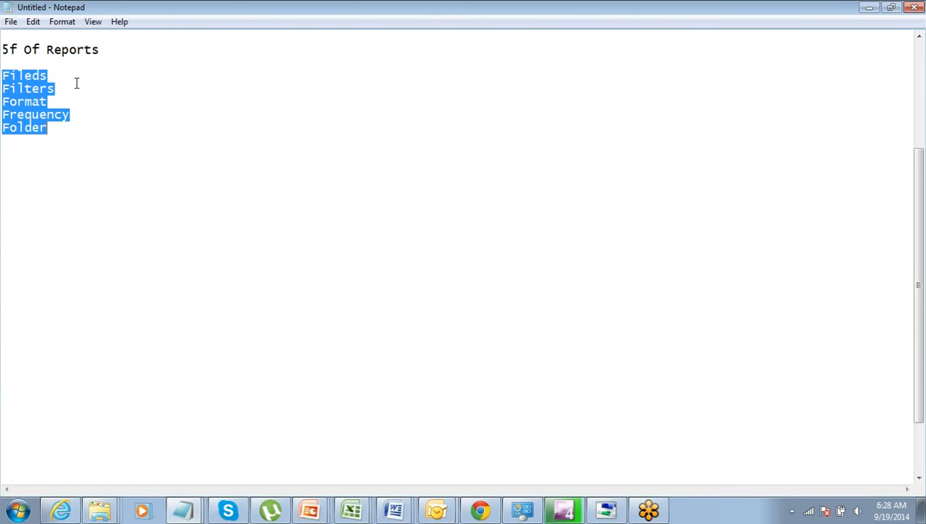
pyautogui.click(69, 136)
pyautogui.press('Return')
pyautogui.press('Return')
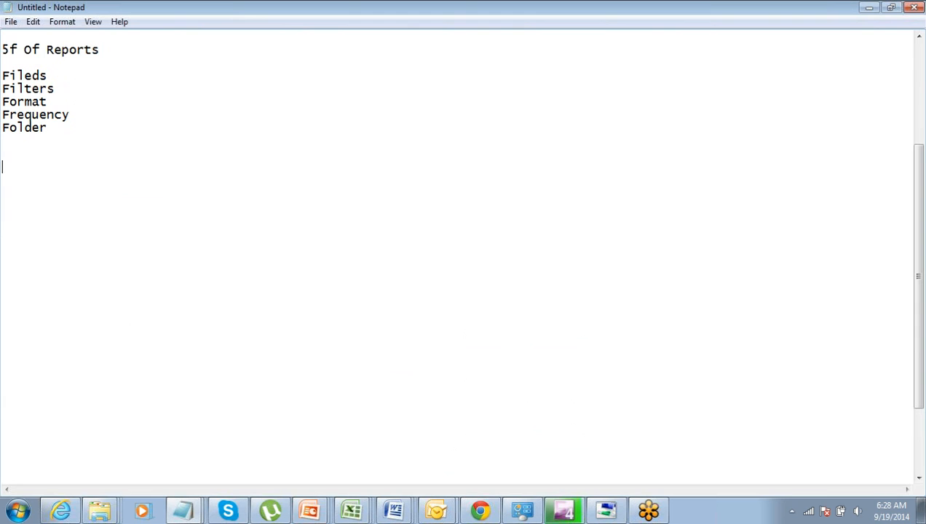
pyautogui.write('Sae')
pyautogui.press('BackSpace')
pyautogui.write('ve -')
pyautogui.press('Return')
# - Add the lines "Export -" and "Print -" under the Save line in the notes
pyautogui.write('Ex')
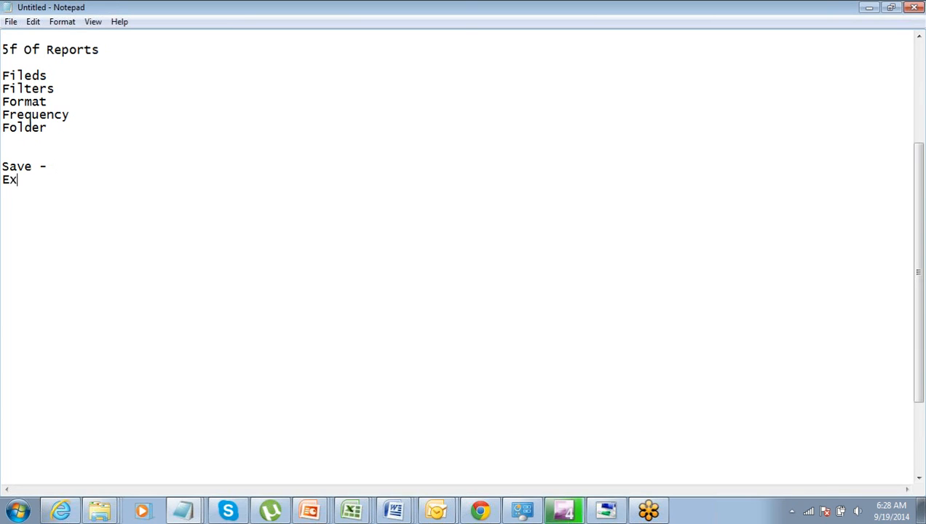
pyautogui.write('port -')
pyautogui.press('Return')
pyautogui.write('Prin')
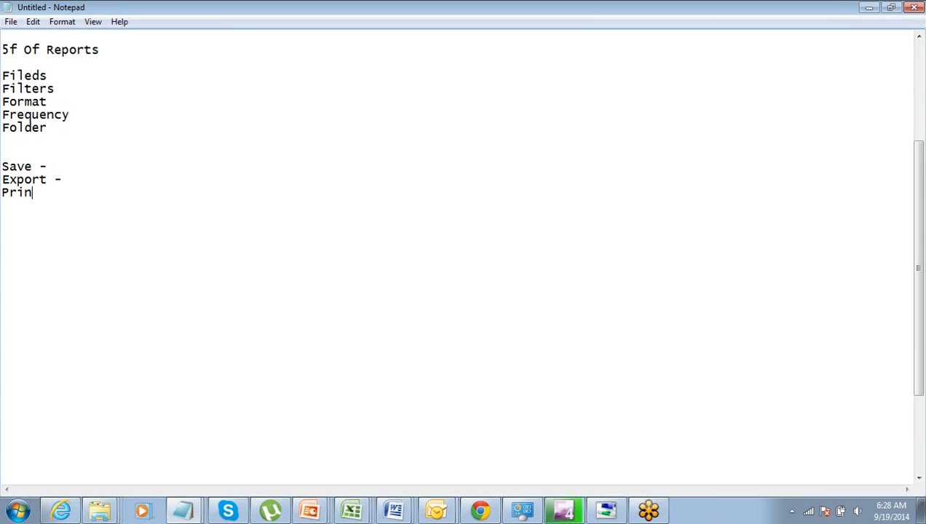
pyautogui.write('t -')
pyautogui.press('Return')
pyautogui.press('Return')
pyautogui.press('BackSpace')
# - Highlight the Save, Export and Print lines in the notes
pyautogui.press('Up')
pyautogui.press('Up')
pyautogui.press('Up')
pyautogui.hotkey('shift', 'End')
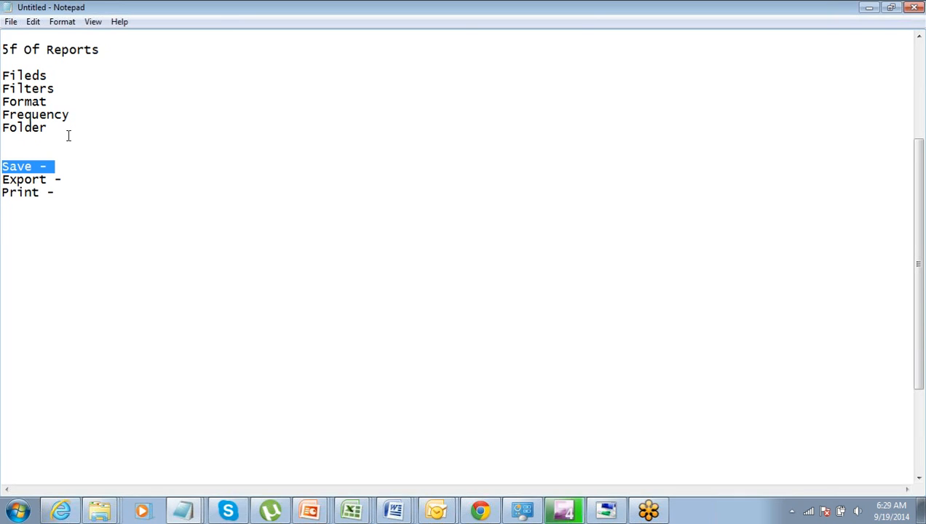
pyautogui.hotkey('shift', 'Down')
pyautogui.hotkey('shift', 'End')
pyautogui.hotkey('shift', 'Down')
pyautogui.hotkey('shift', 'Down')
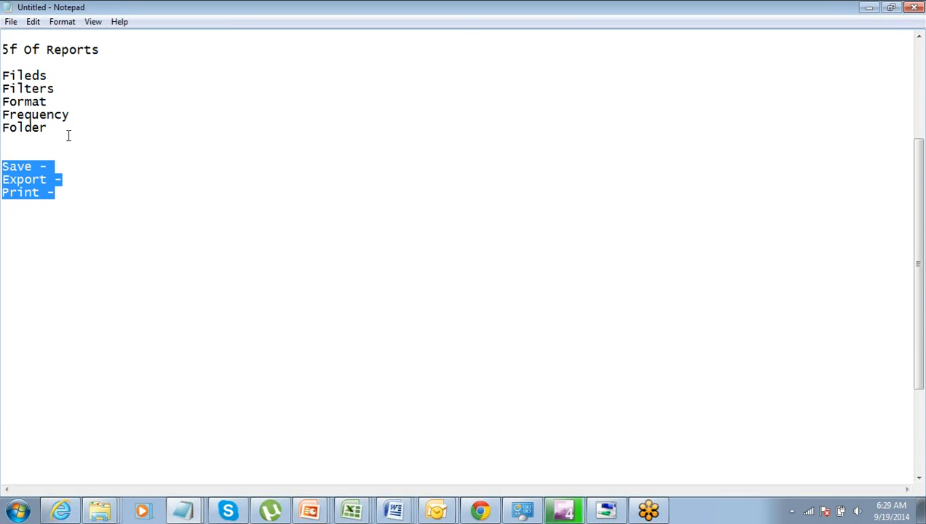
# - Add the line "Scheduled -" below the Print line in the notes
pyautogui.press('Down')
pyautogui.press('Down')
pyautogui.press('BackSpace')
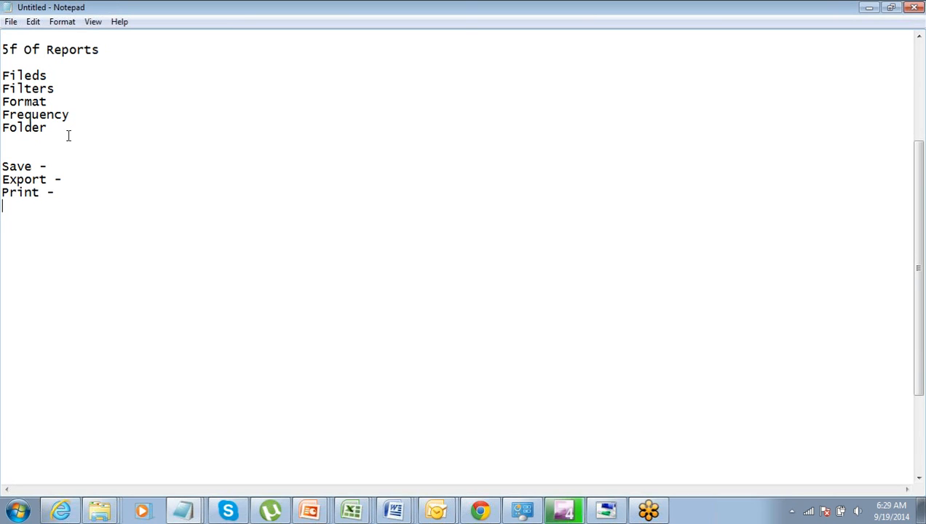
pyautogui.write('Scheduled -')
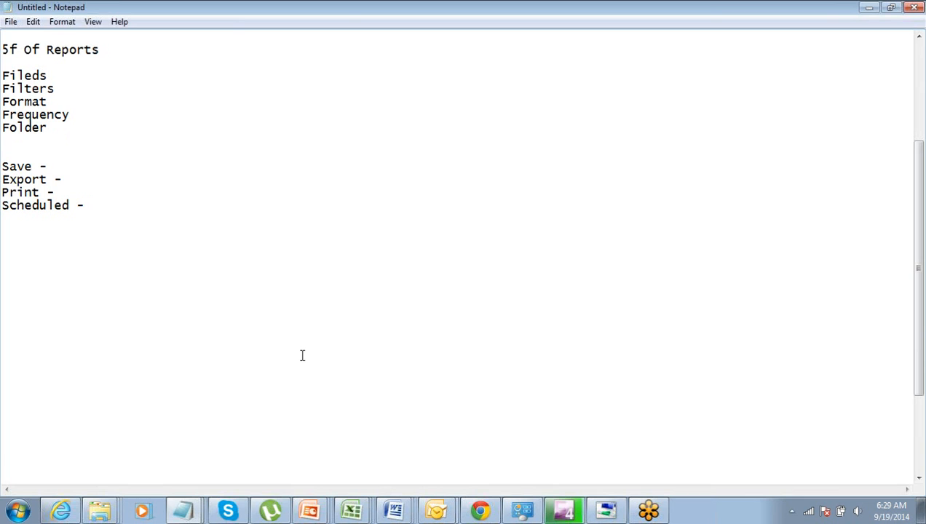
# - Switch back to Salesforce in Chrome and run the Revenue_by_Industry_matrix report
pyautogui.click(480, 511)
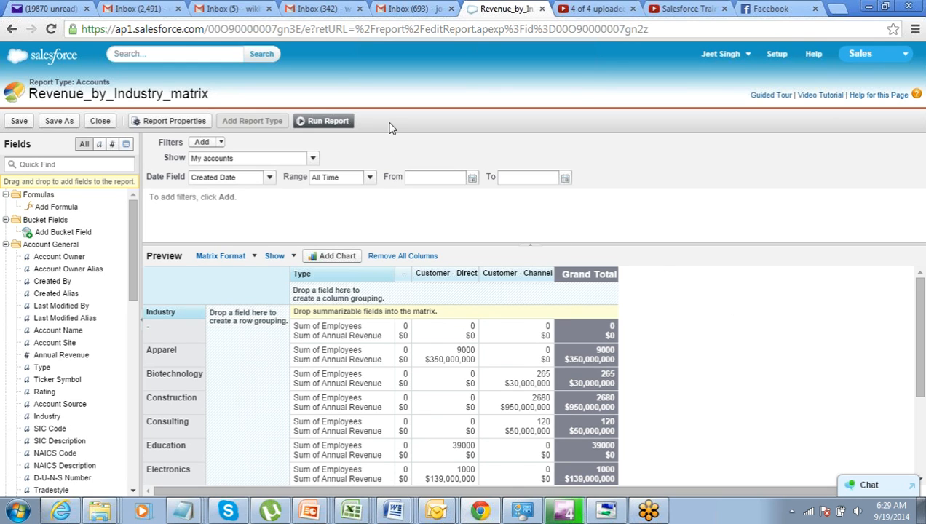
pyautogui.click(321, 121)
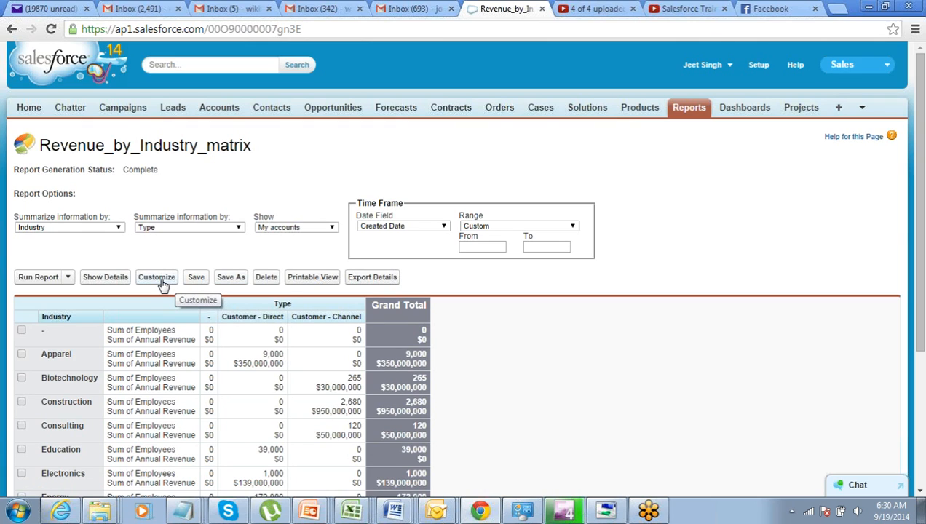
# - Show the report details to examine the individual account rows, and hide them again
pyautogui.click(107, 281)
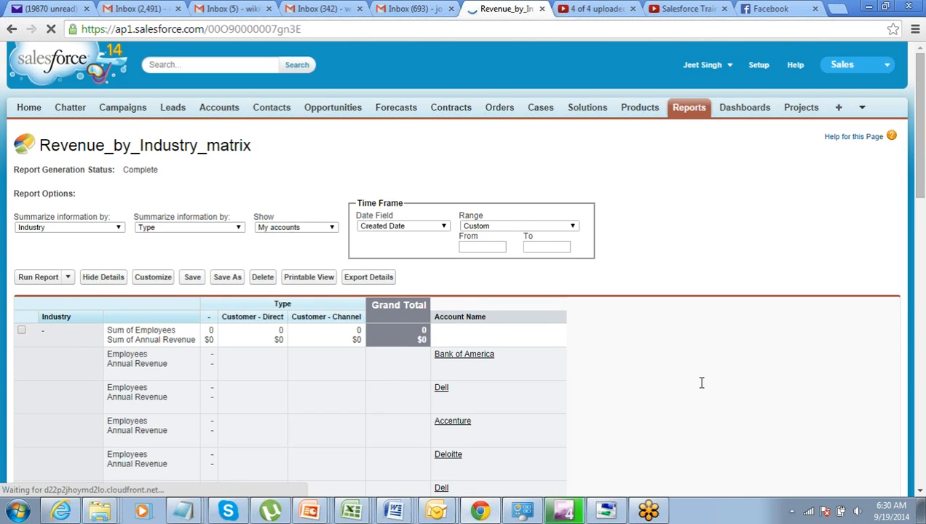
pyautogui.click(920, 495)
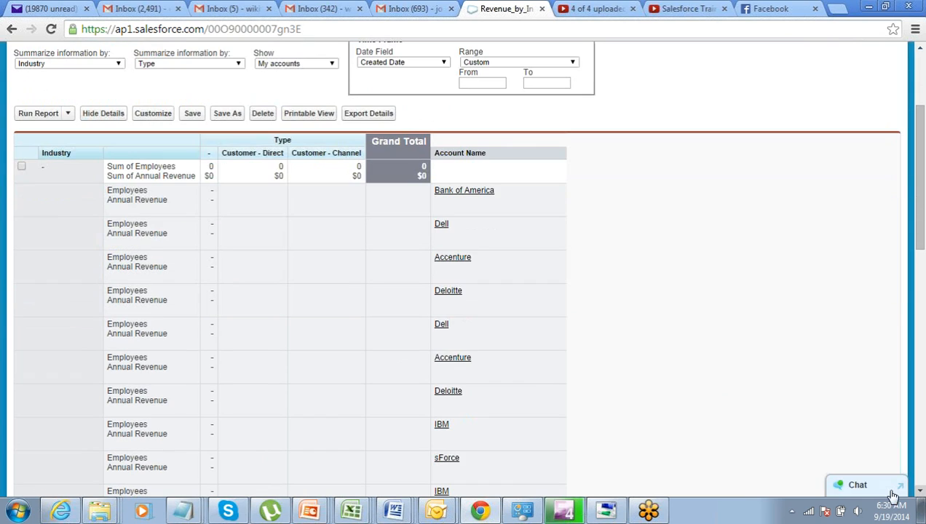
pyautogui.click(100, 116)
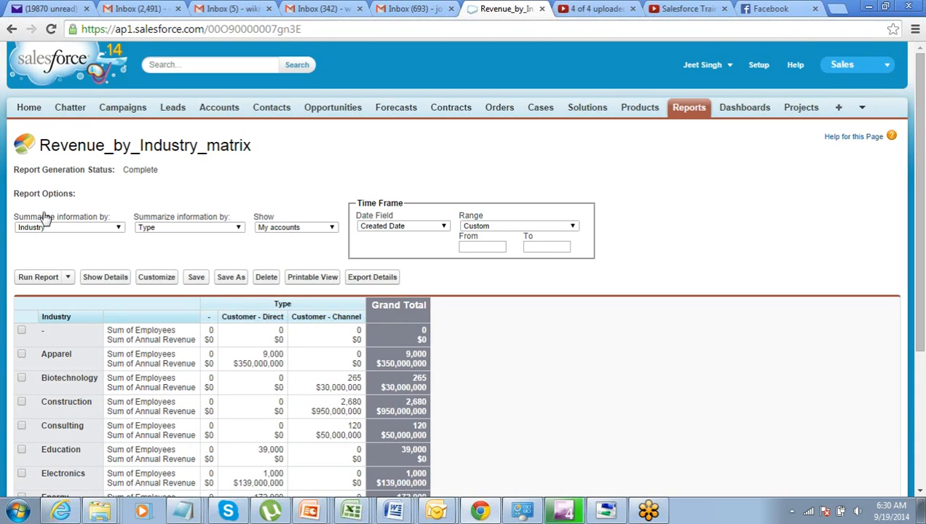
# - Open the scheduling page for future runs of the Revenue_by_Industry_matrix report
pyautogui.click(68, 279)
pyautogui.click(67, 280)
pyautogui.click(67, 280)
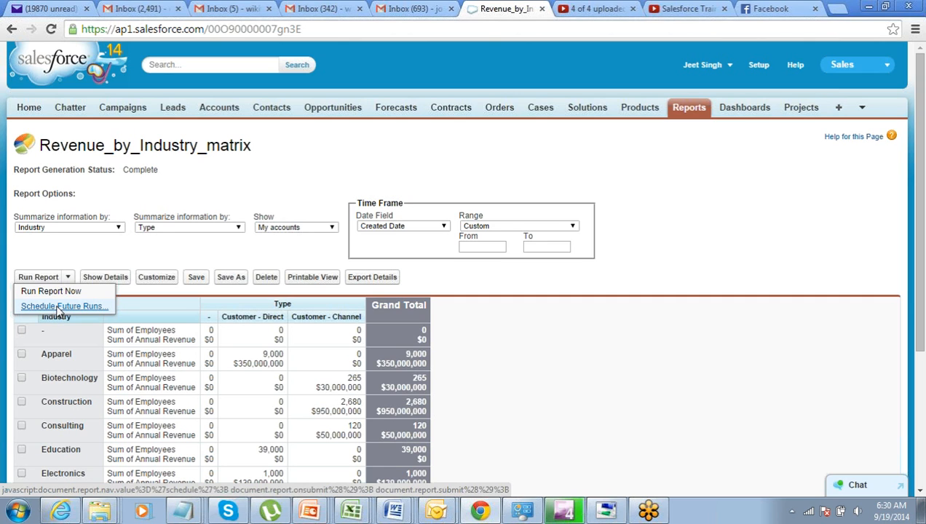
pyautogui.click(60, 308)
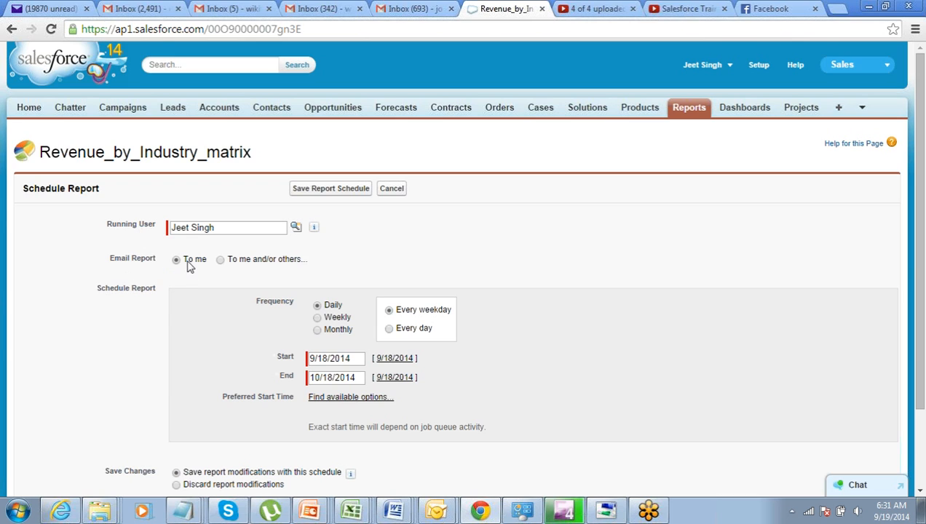
# - Try the monthly, weekly and daily frequency options in the report schedule
pyautogui.click(317, 329)
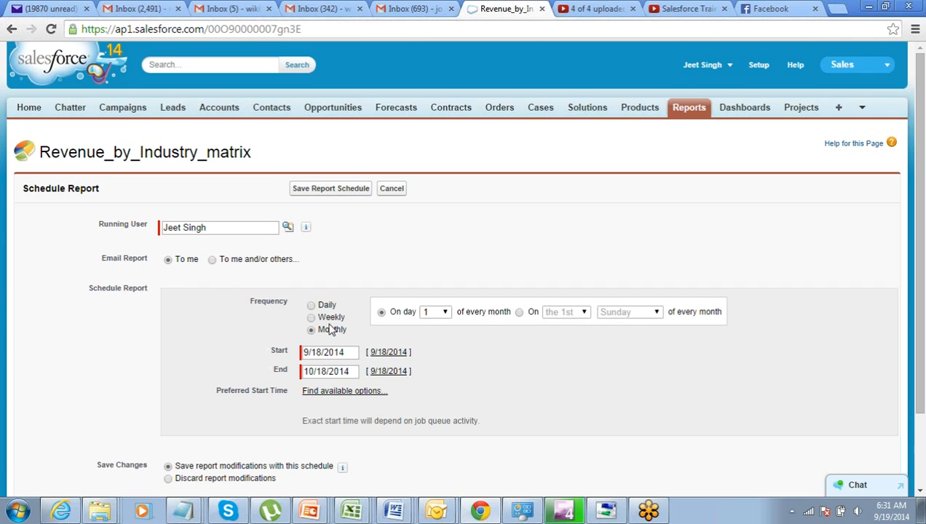
pyautogui.click(213, 261)
pyautogui.click(311, 318)
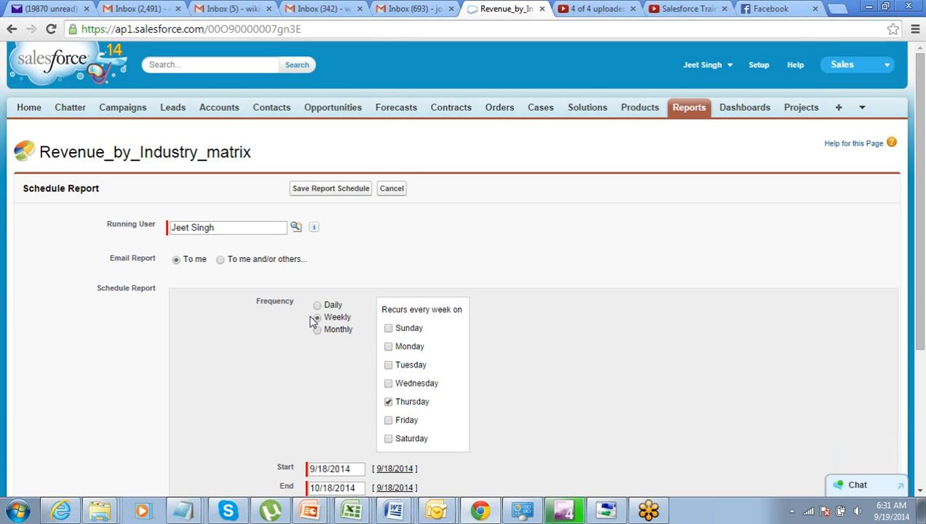
pyautogui.click(317, 306)
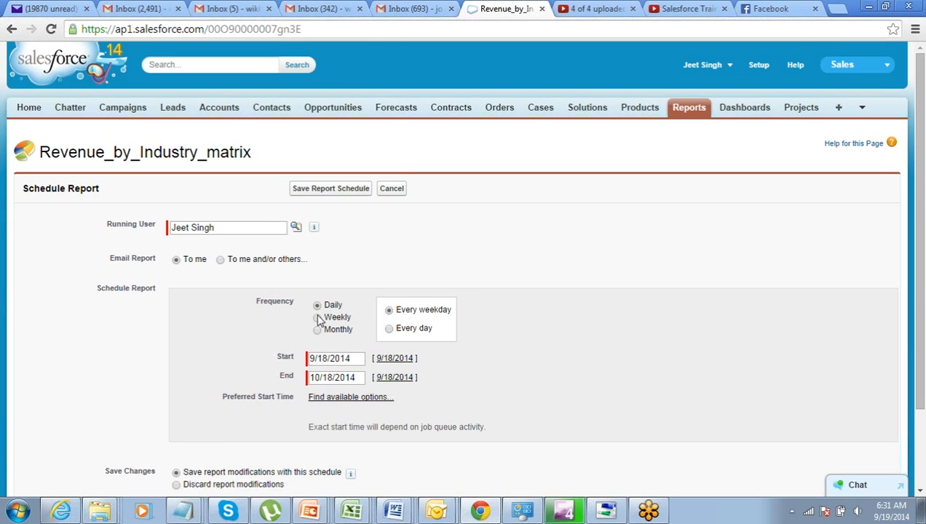
# - Set the report schedule's frequency to Monthly and check the calendar for its end date
pyautogui.click(317, 329)
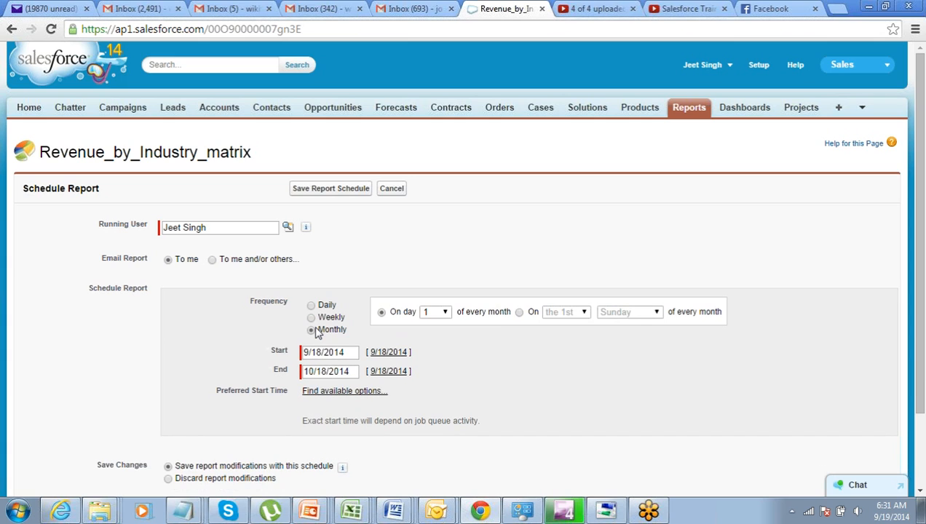
pyautogui.click(321, 373)
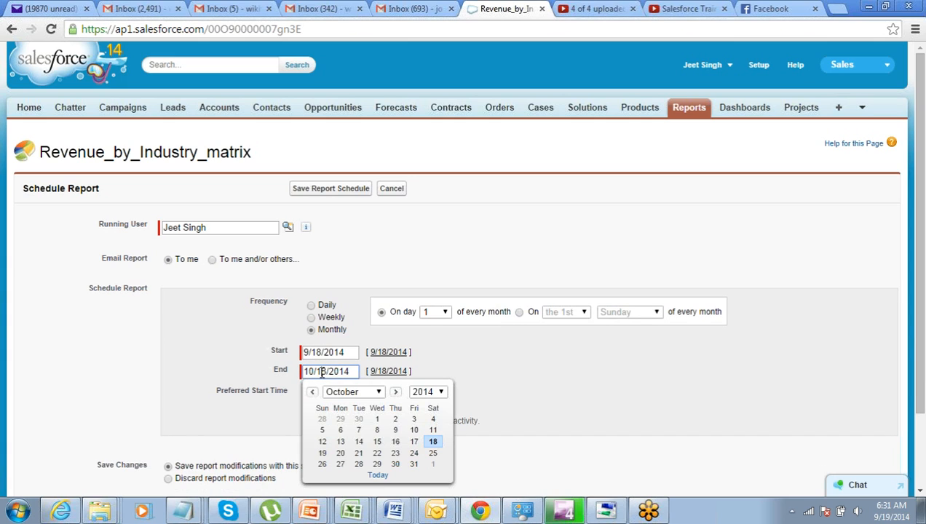
pyautogui.click(235, 395)
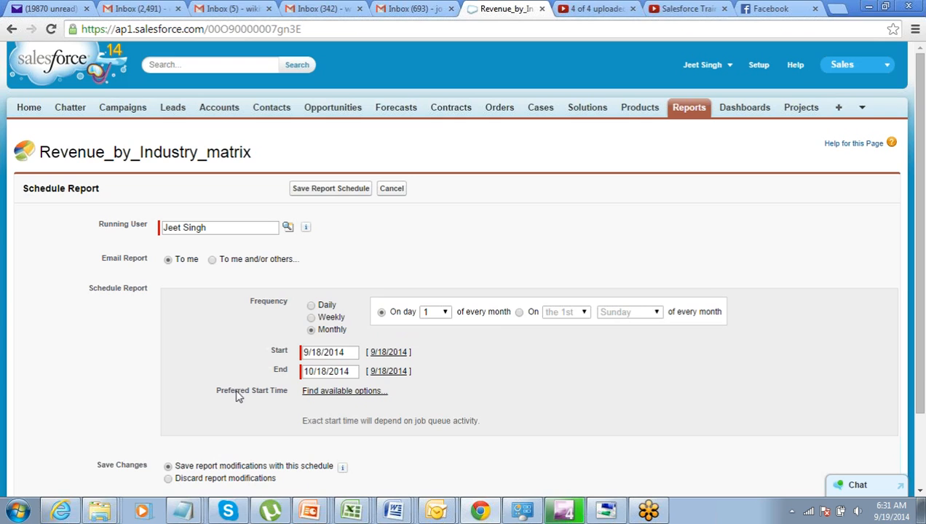
# - Check the available preferred start times for the monthly report schedule, and leave the scheduling page without saving
pyautogui.click(335, 398)
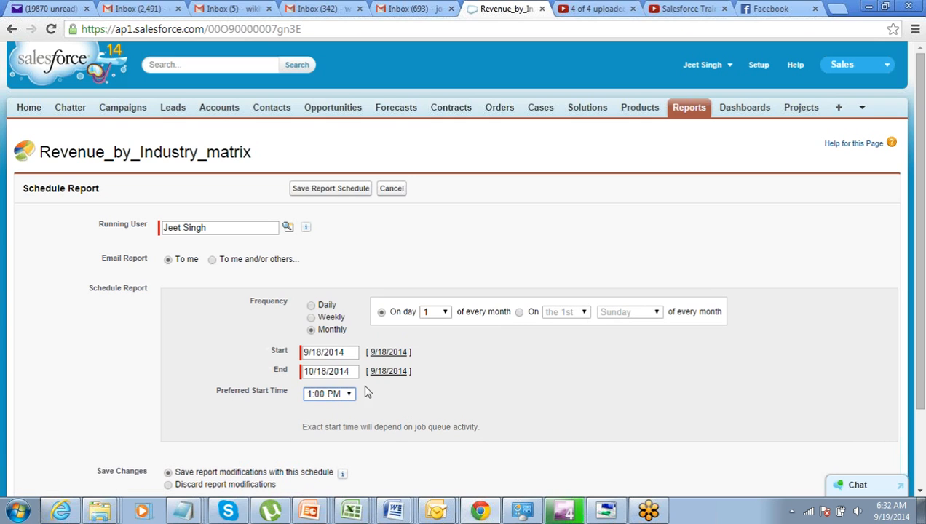
pyautogui.click(348, 395)
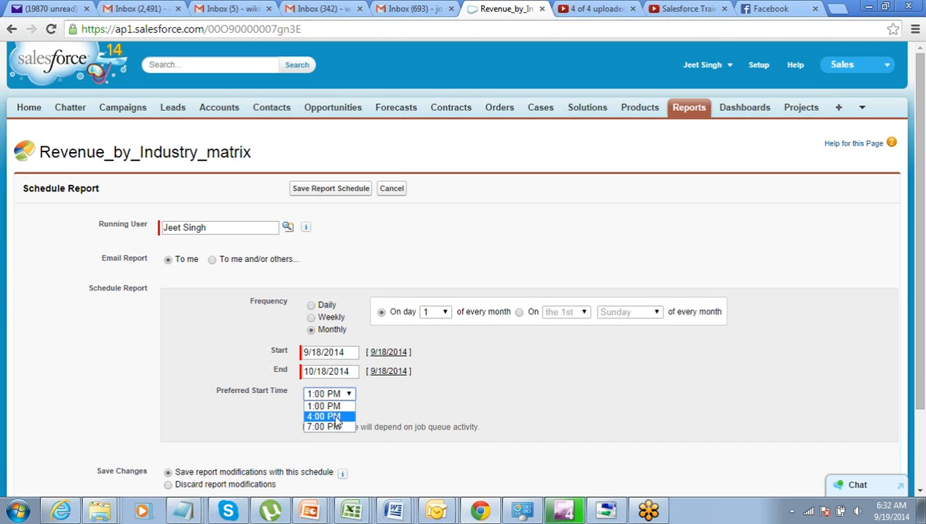
pyautogui.click(213, 358)
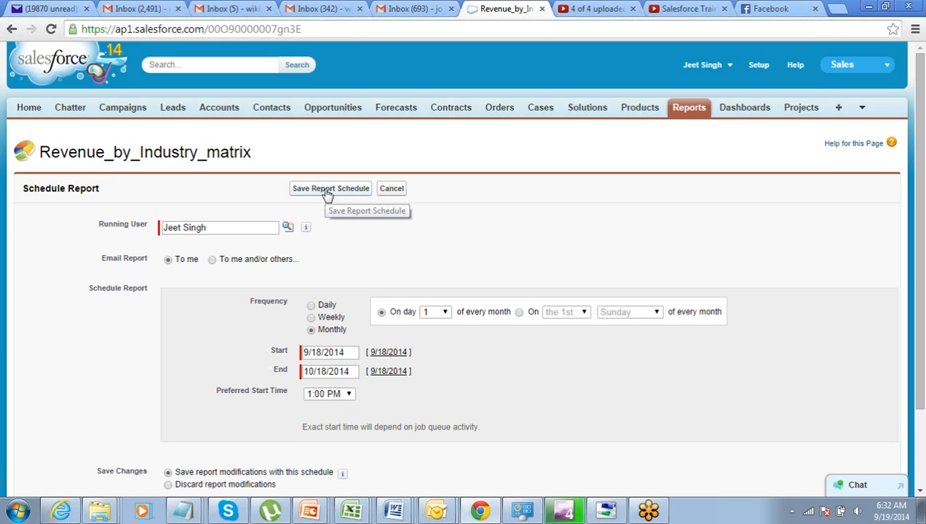
pyautogui.click(392, 189)
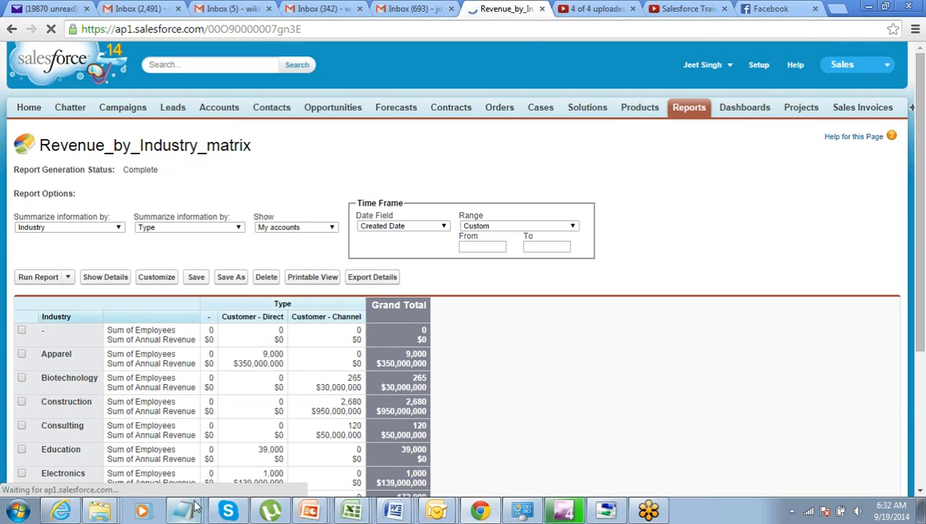
# - Switch to the untitled Notepad notes and review the 5f list and the save, export, print and schedule items
pyautogui.moveTo(188, 512)
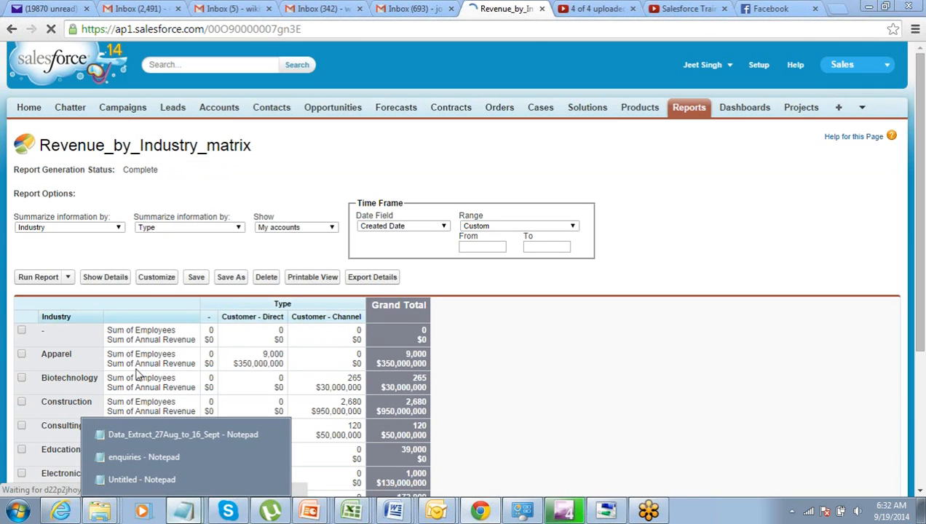
pyautogui.click(127, 480)
pyautogui.click(8, 165)
pyautogui.press('Down')
pyautogui.press('Down')
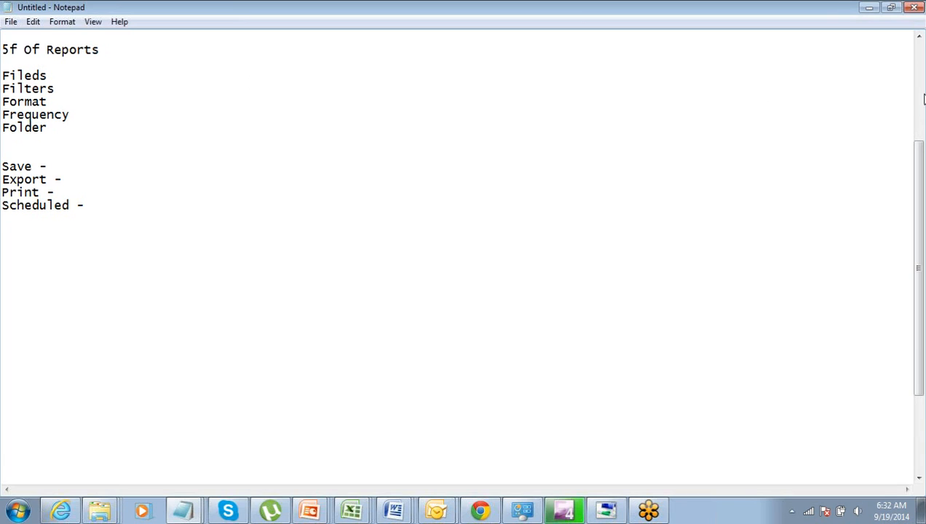
pyautogui.click(916, 35)
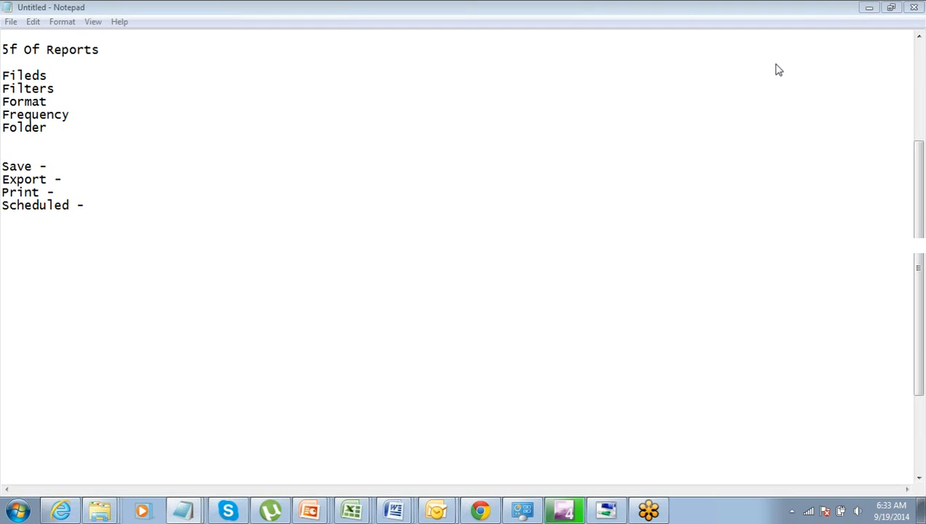
# - Return to Salesforce in the browser, start a new report, and examine the report types under Accounts & Contacts and Opportunities
pyautogui.hotkey('alt', 'Tab')
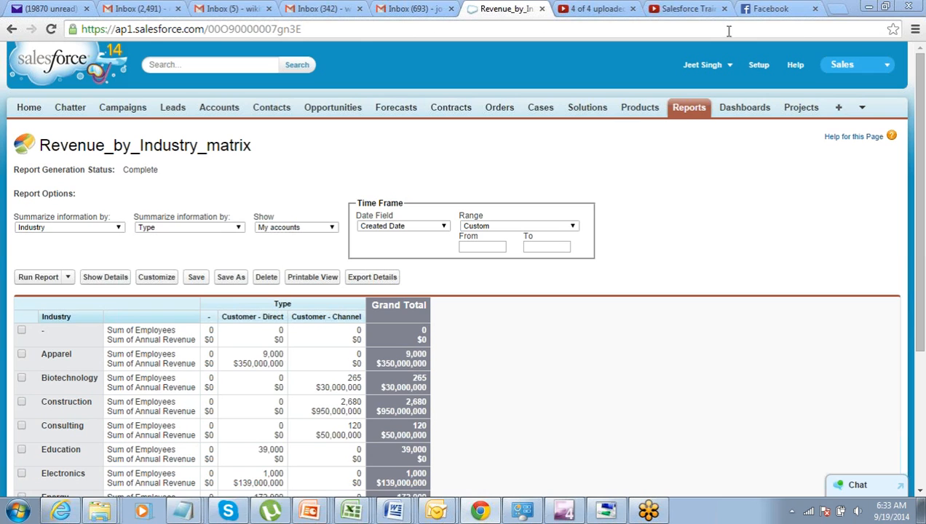
pyautogui.click(690, 107)
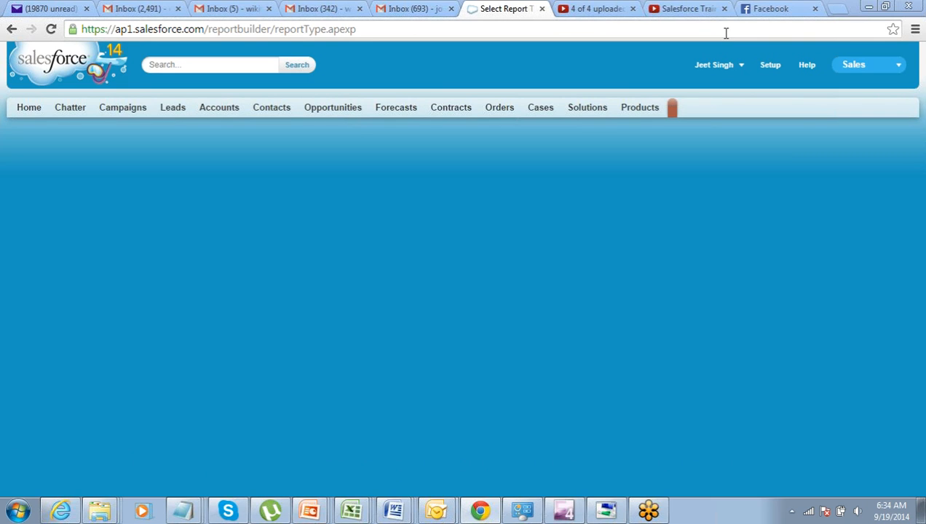
pyautogui.click(51, 32)
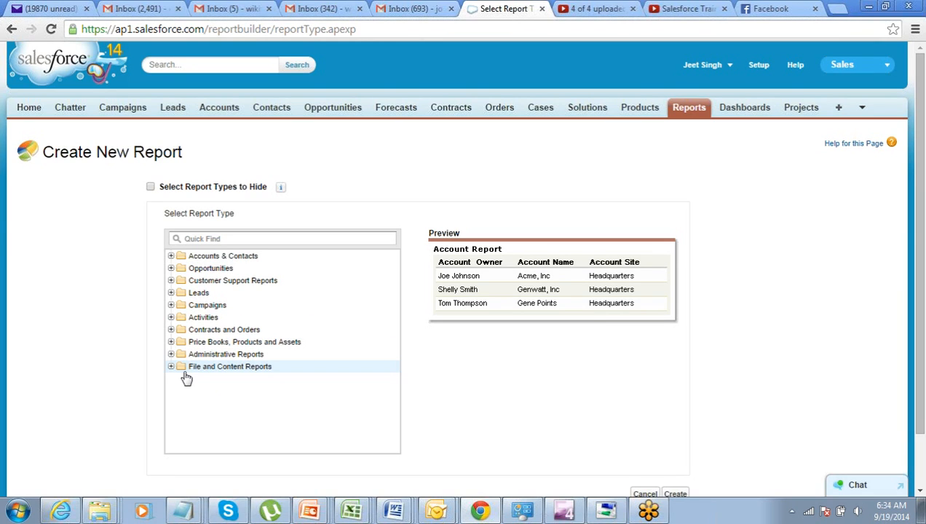
pyautogui.click(171, 257)
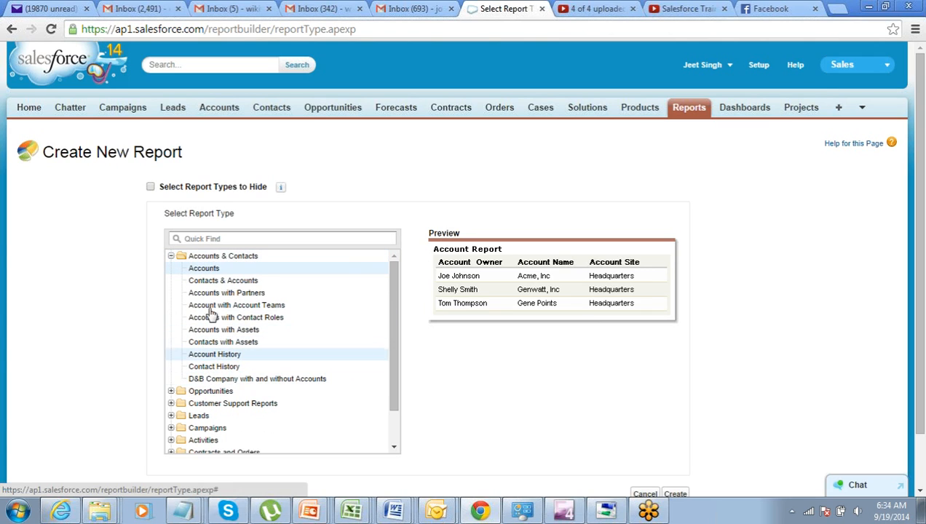
pyautogui.click(171, 258)
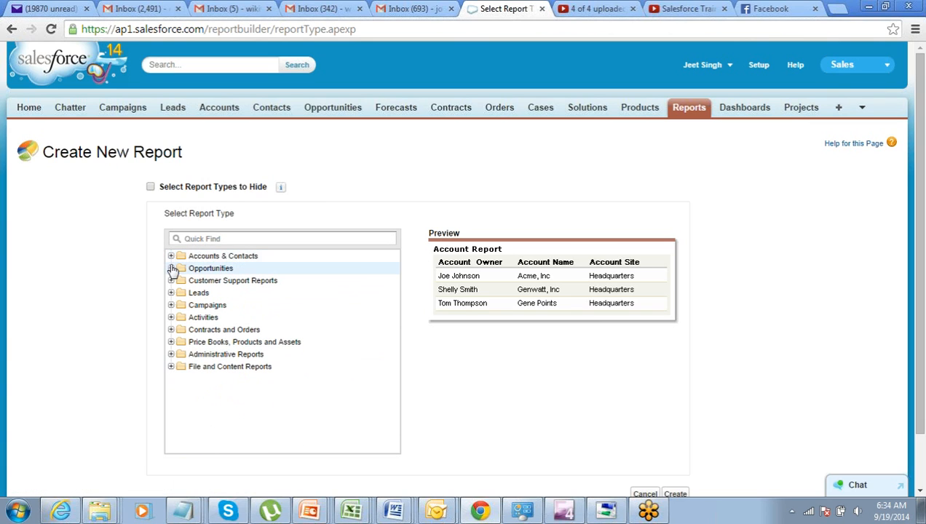
pyautogui.click(172, 268)
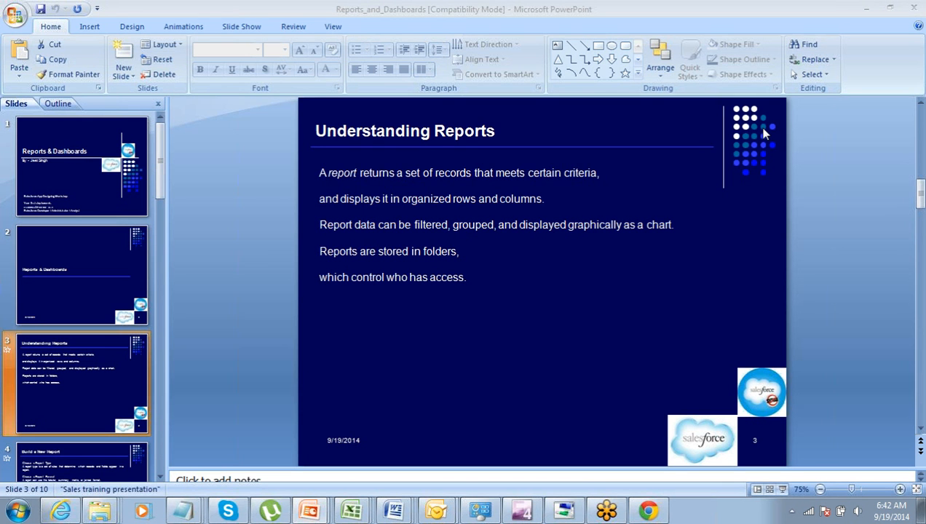
# - Switch from PowerPoint back to the browser and open the list of all custom report types in Setup
pyautogui.hotkey('alt', 'Tab')
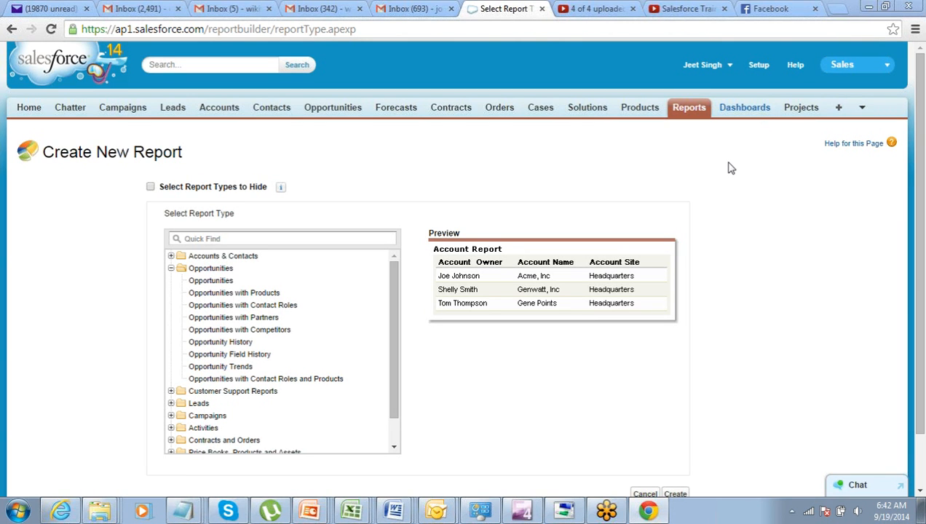
pyautogui.click(758, 67)
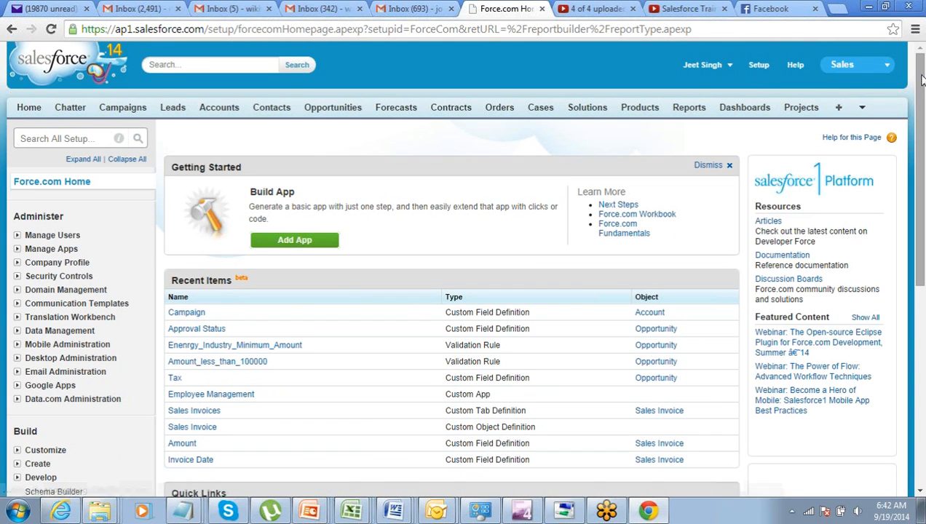
pyautogui.moveTo(921, 81); pyautogui.dragTo(909, 134)
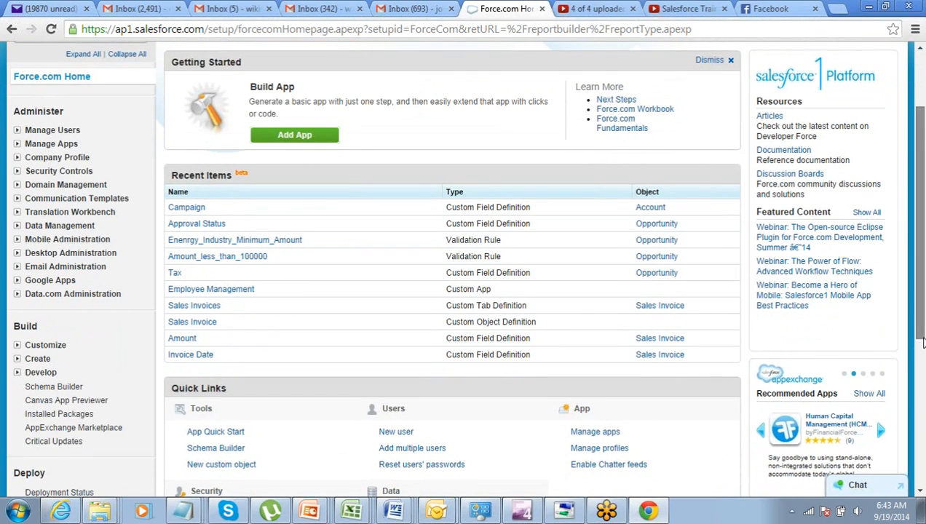
pyautogui.scroll(-2, 923, 342)
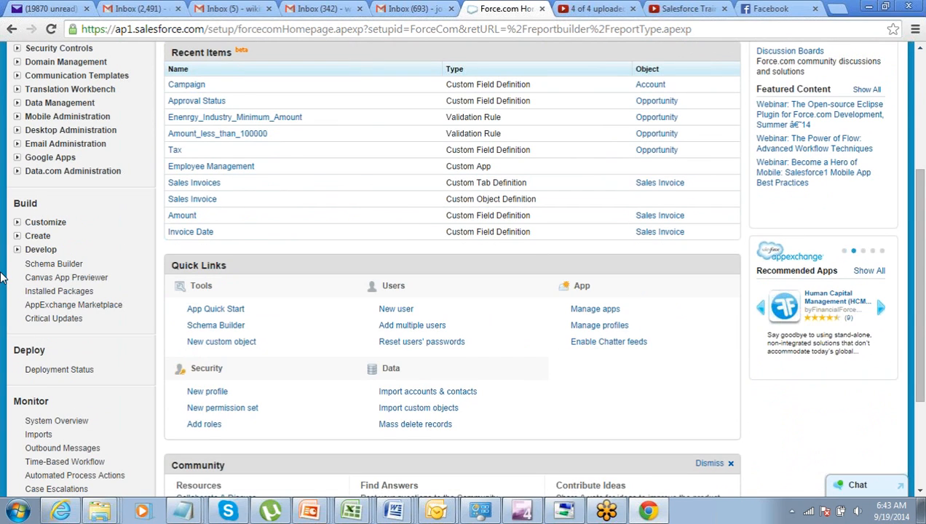
pyautogui.click(18, 237)
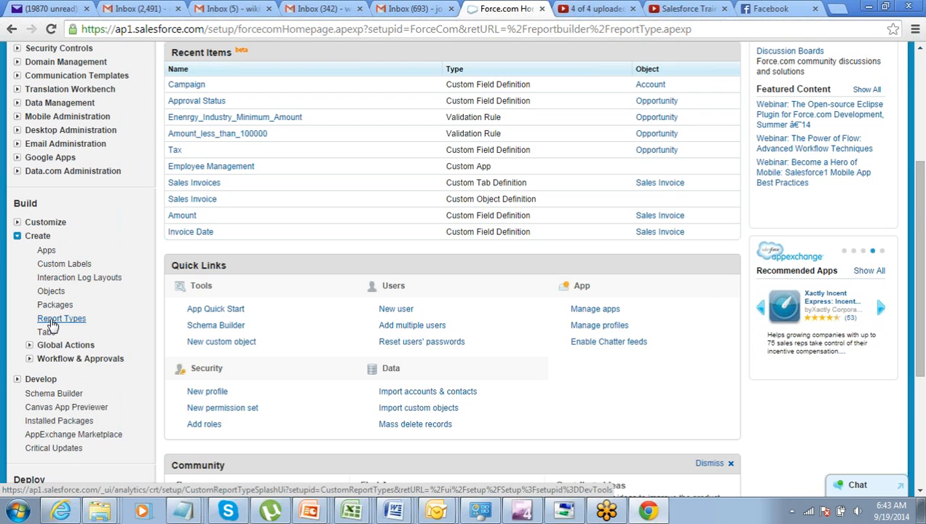
pyautogui.click(50, 321)
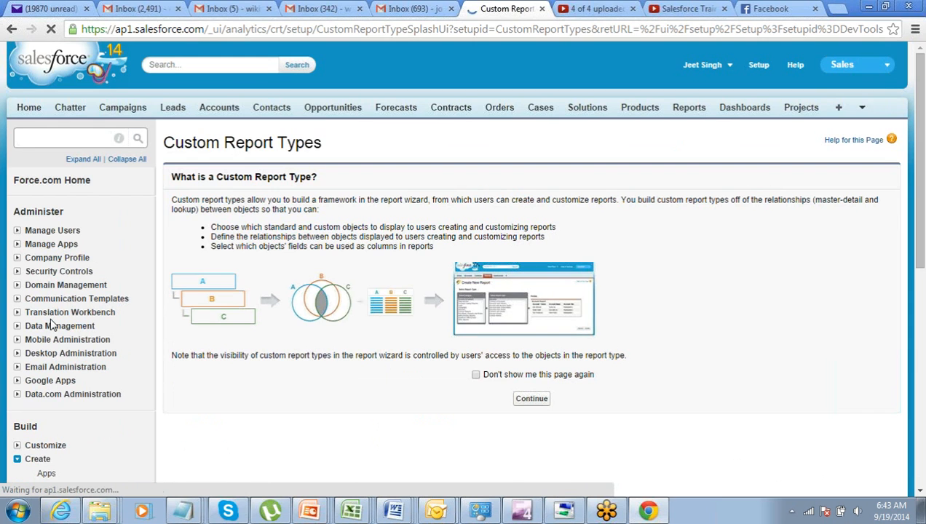
pyautogui.click(538, 404)
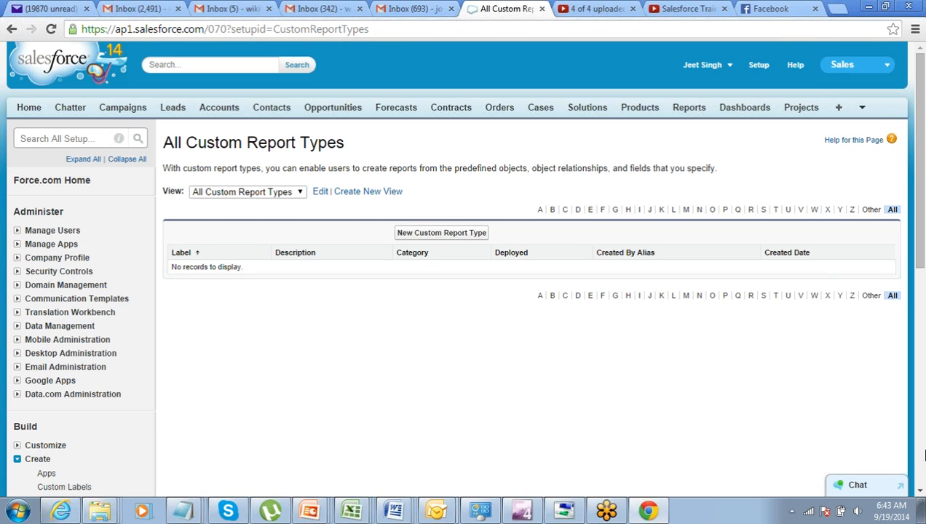
# - Start a new custom report type with Accounts as its primary object
pyautogui.click(919, 492)
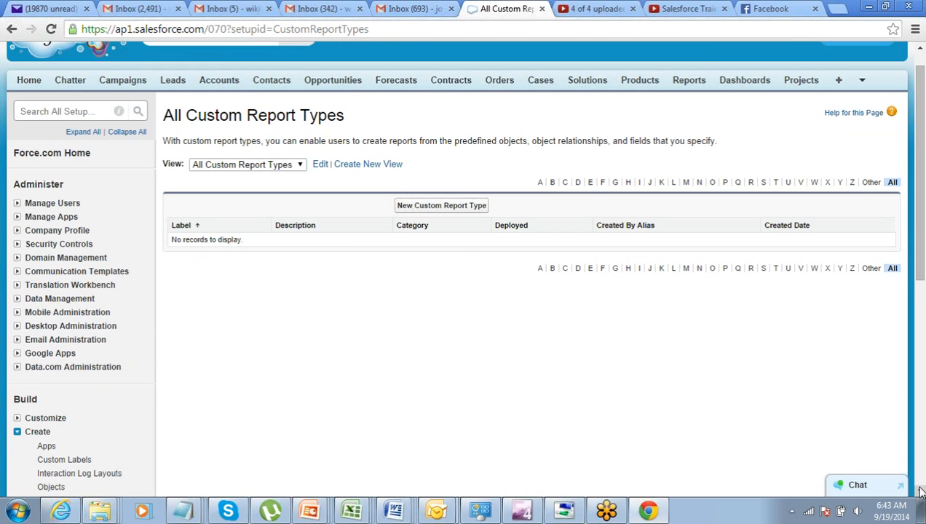
pyautogui.click(919, 493)
pyautogui.click(920, 492)
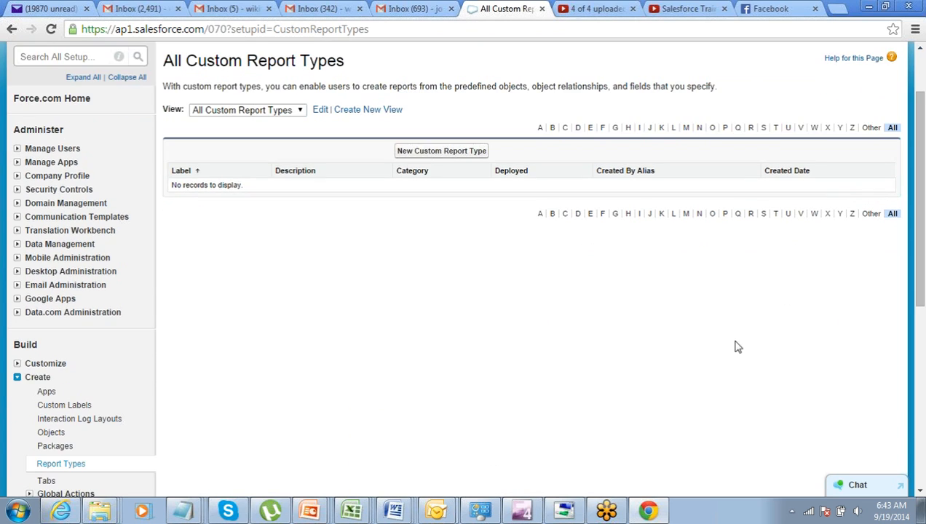
pyautogui.click(417, 155)
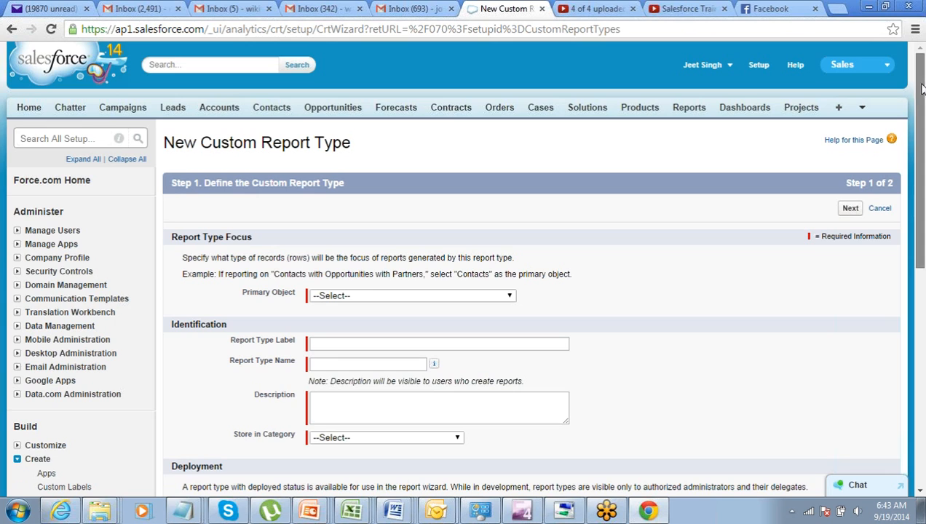
pyautogui.scroll(-1, 919, 95)
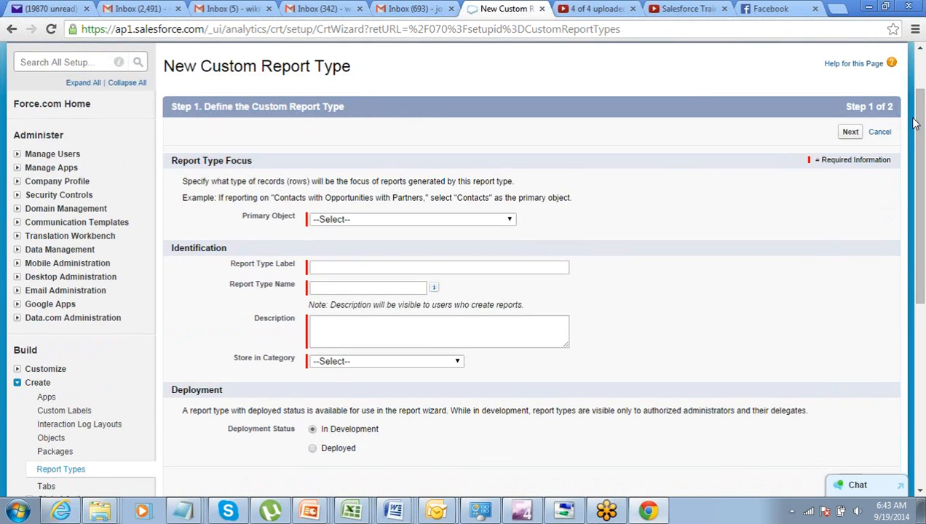
pyautogui.click(495, 220)
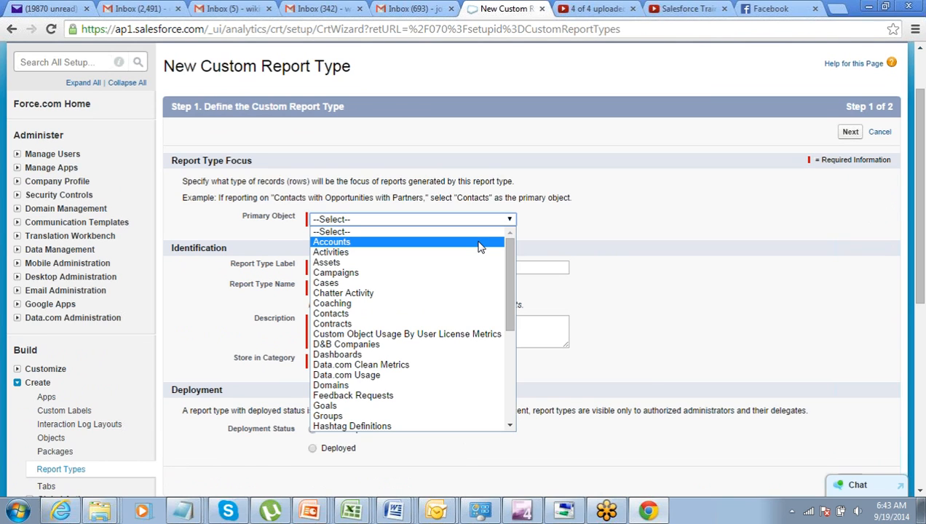
pyautogui.click(479, 242)
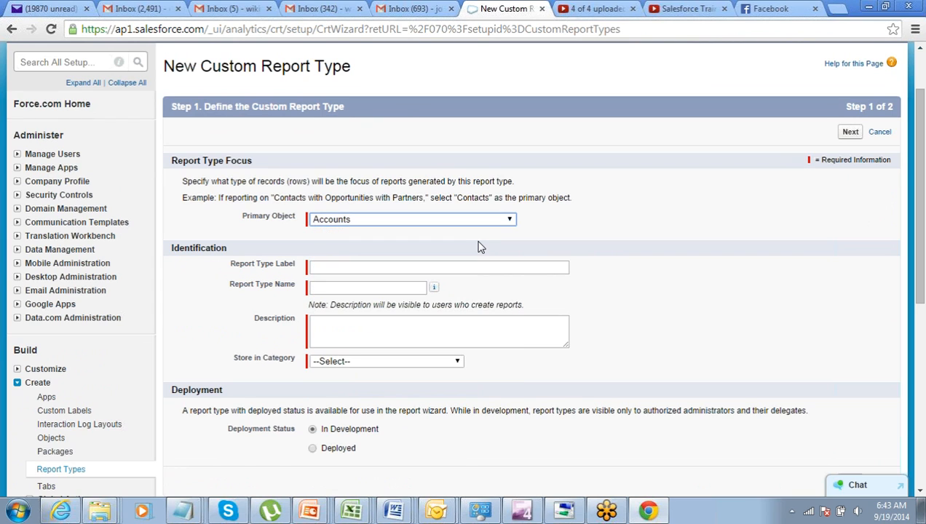
# - Label the custom report type Accounts & Opportunities and let its name fill in from the label
pyautogui.click(417, 269)
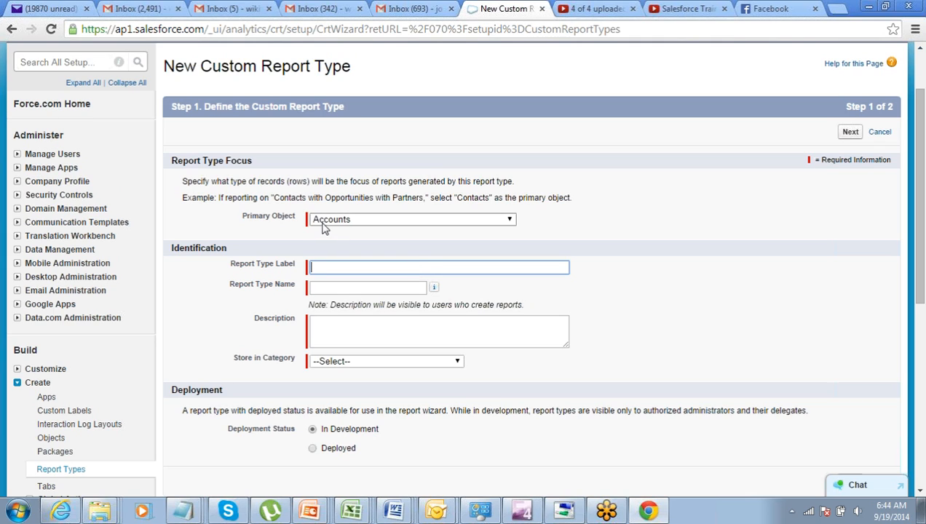
pyautogui.write('Accounts & Oppo')
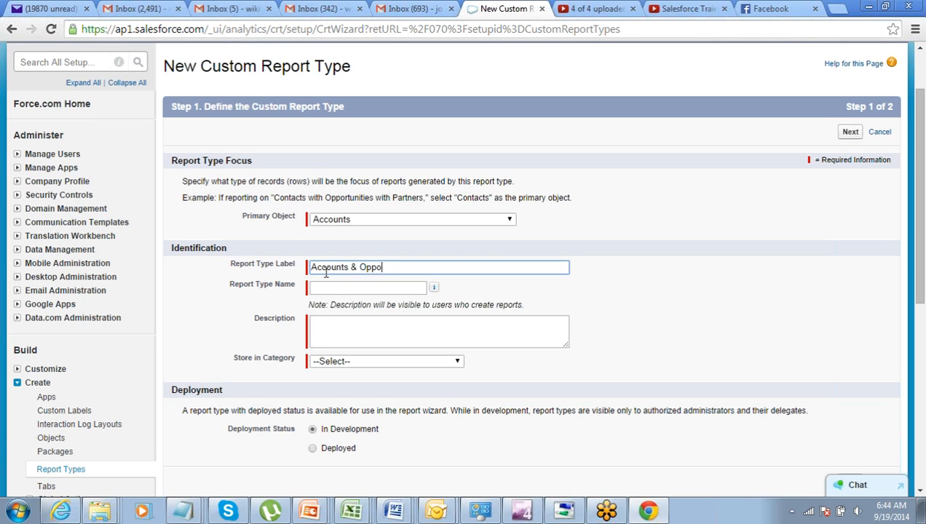
pyautogui.write('rtunities')
pyautogui.press('Tab')
# - Enter the report type's description as "This report type is used for creating Reports using Accounts & Opportunities"
pyautogui.click(335, 344)
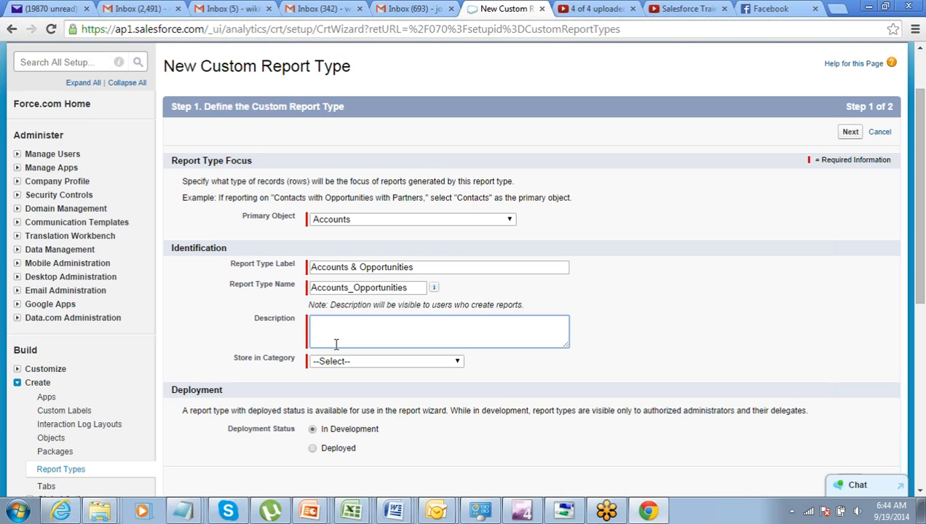
pyautogui.write('This report type is used for creating')
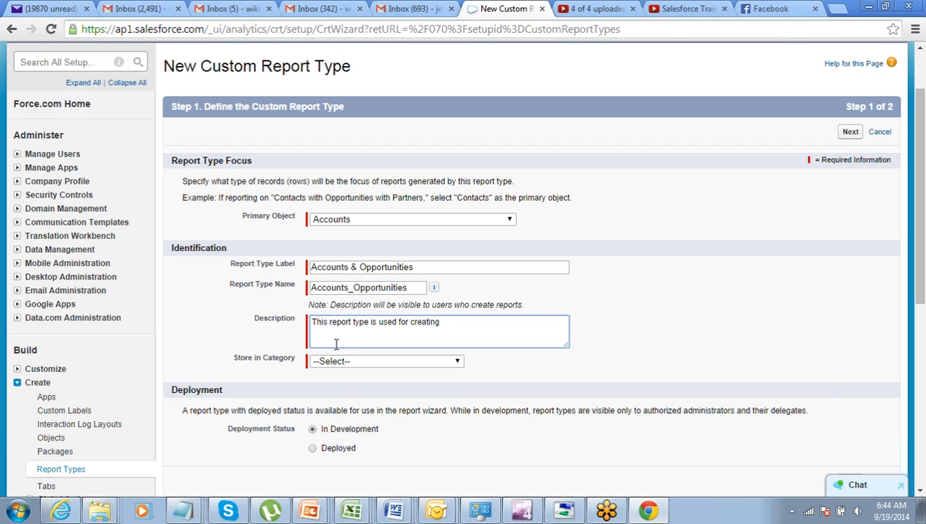
pyautogui.write('Reports')
pyautogui.write('using Account')
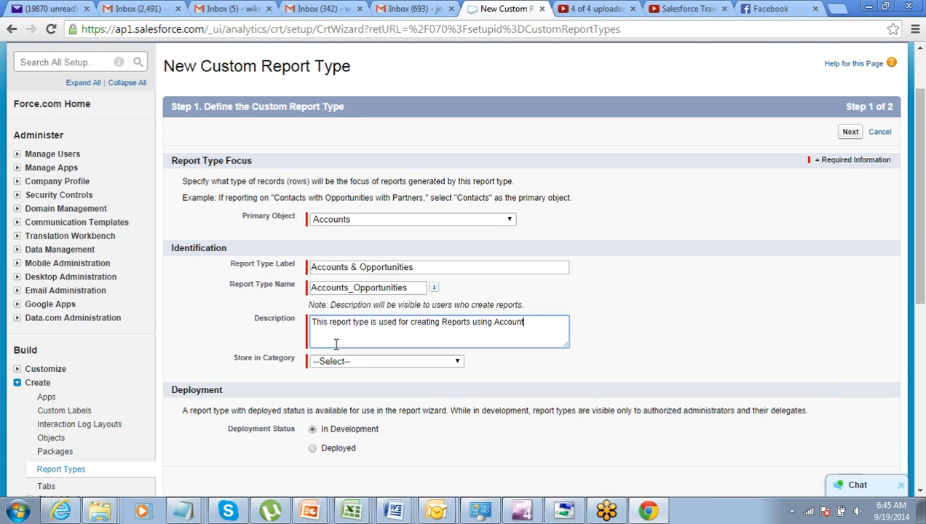
pyautogui.write('s & Opportunities')
# - Store the custom report type in the Opportunities category
pyautogui.click(348, 363)
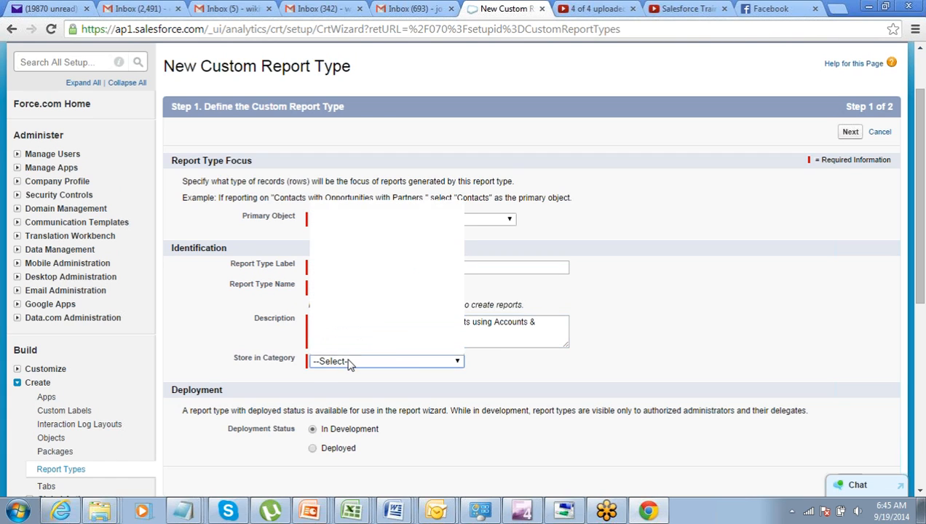
pyautogui.click(380, 361)
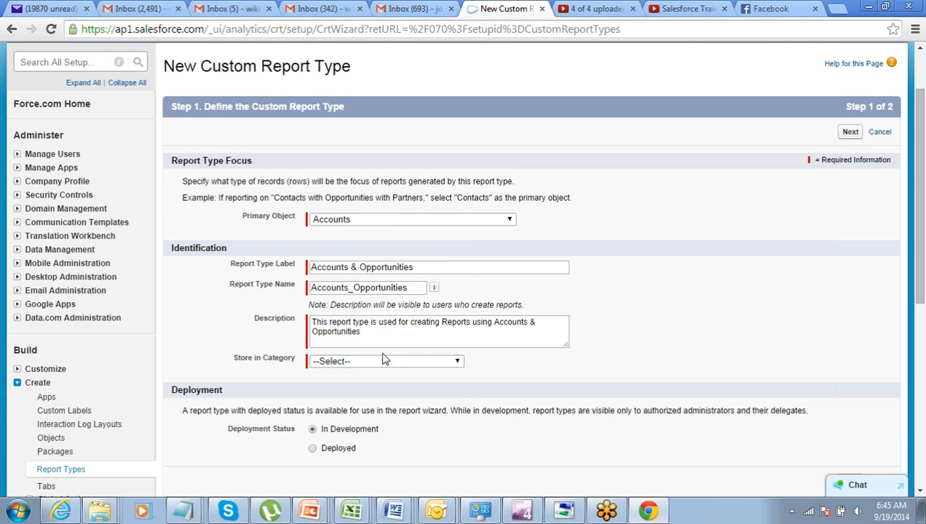
pyautogui.click(380, 364)
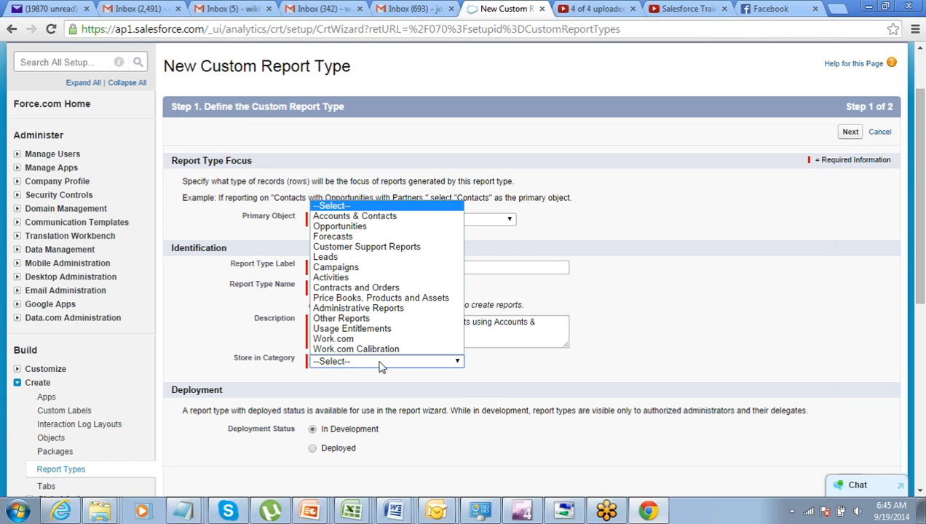
pyautogui.click(375, 230)
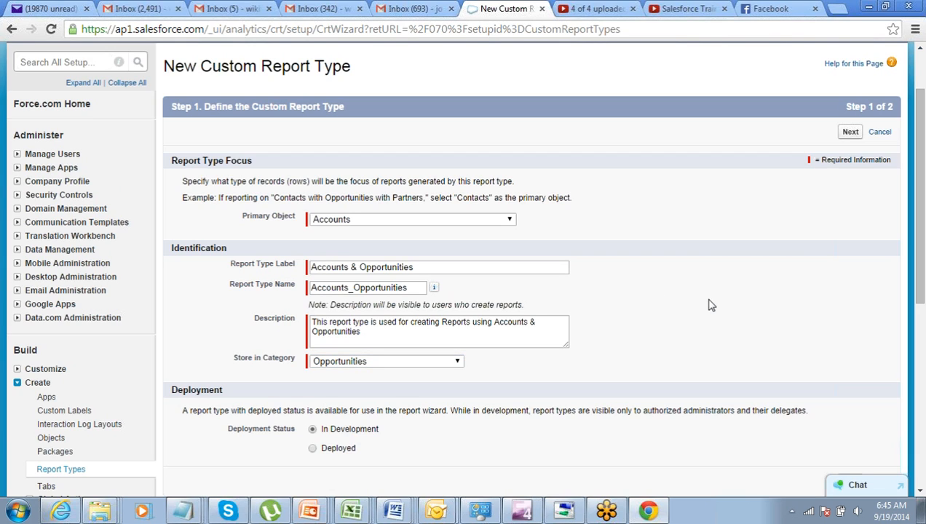
# - Set the report type's deployment status to Deployed and relate Opportunities to Accounts as the second object
pyautogui.click(313, 450)
pyautogui.click(849, 133)
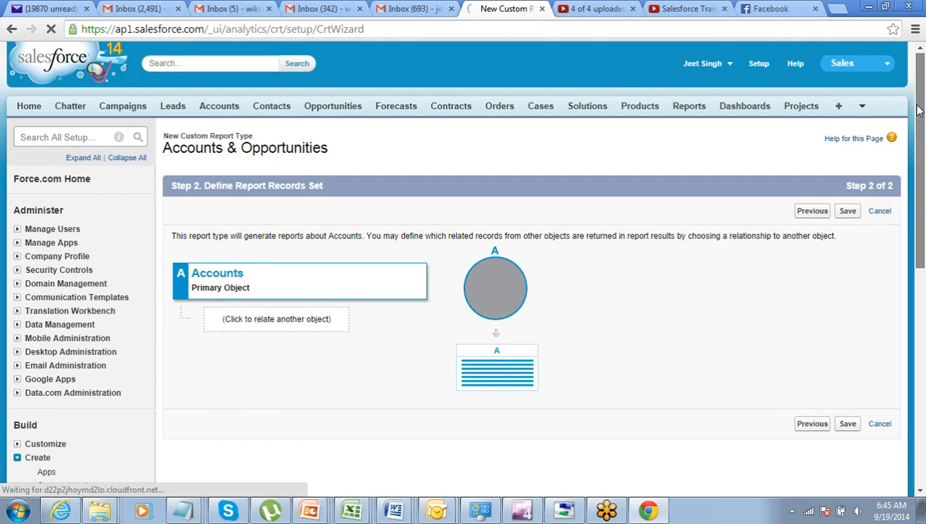
pyautogui.scroll(-1, 919, 109)
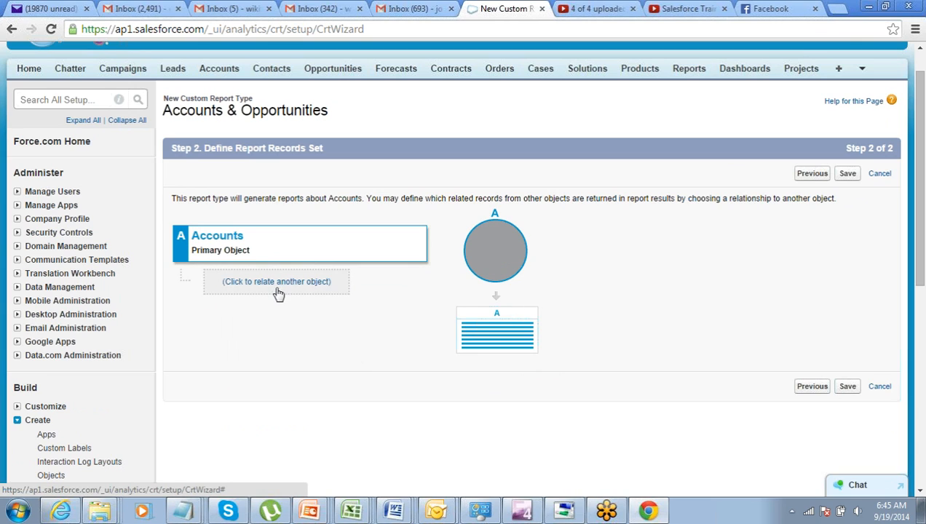
pyautogui.doubleClick(196, 238)
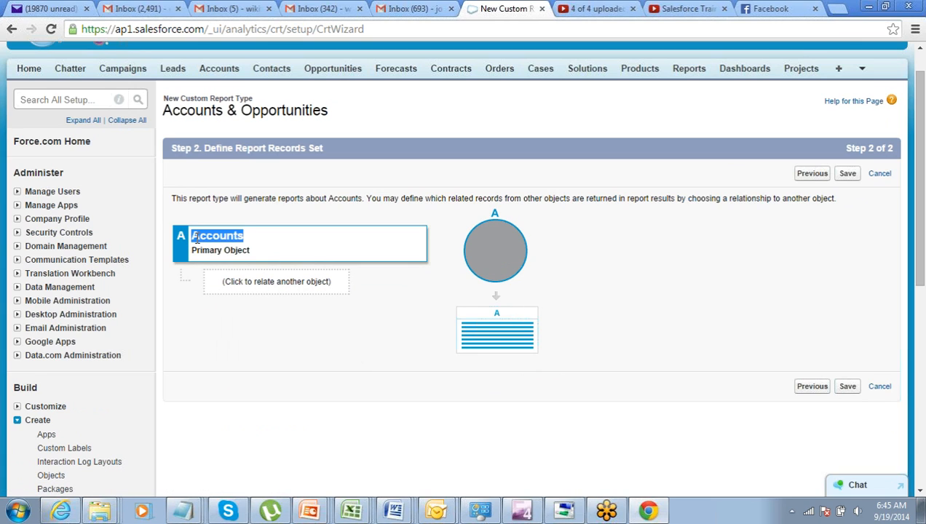
pyautogui.click(258, 288)
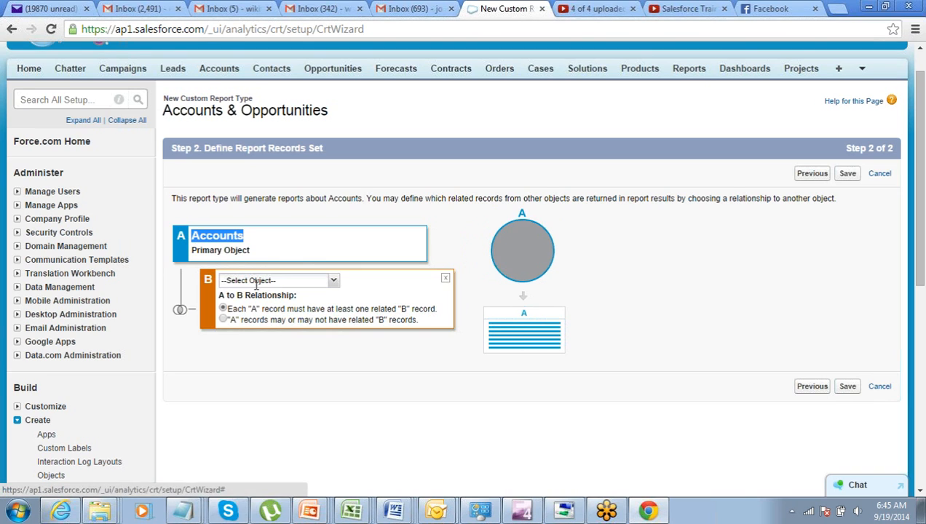
pyautogui.click(332, 281)
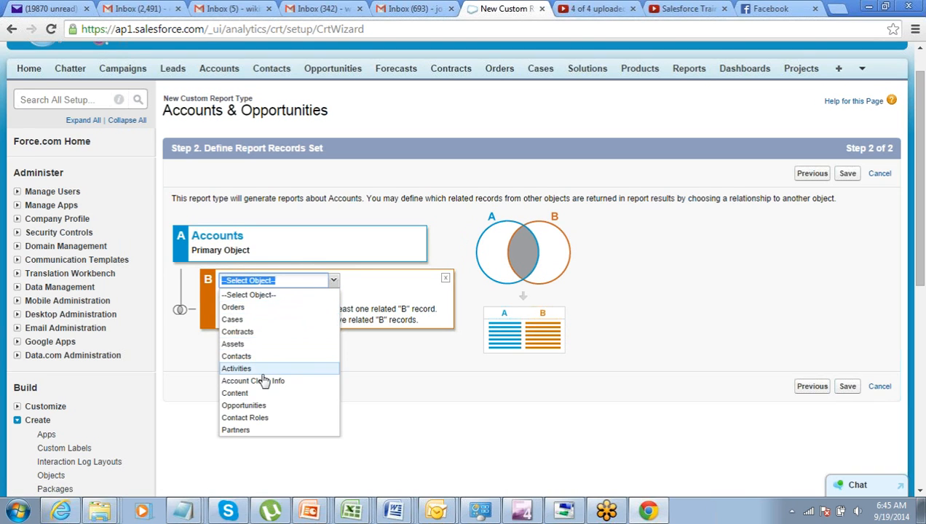
pyautogui.click(259, 407)
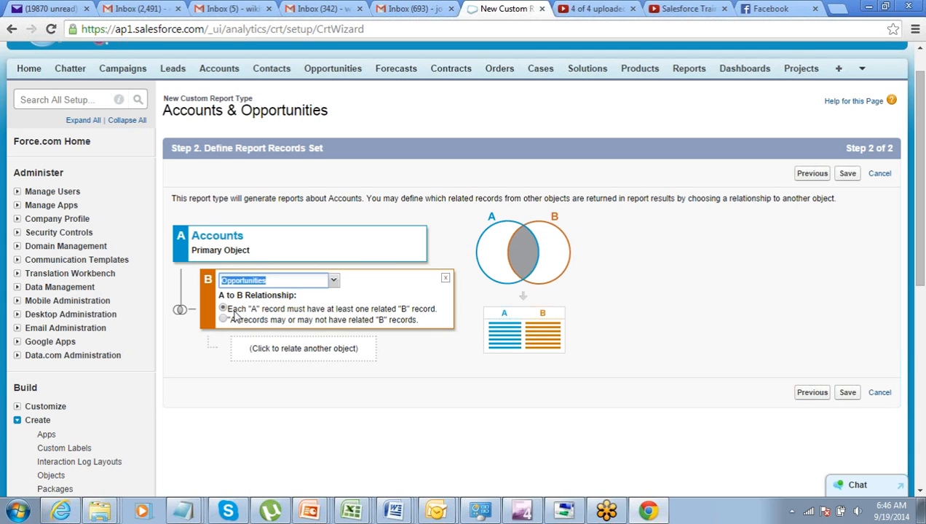
# - Require each Accounts record to have at least one related Opportunities record, and save the custom report type
pyautogui.click(207, 233)
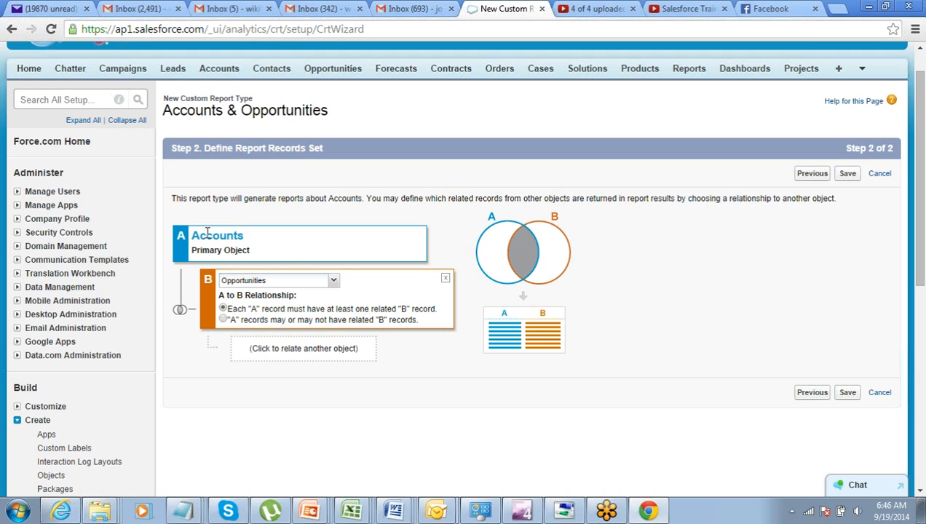
pyautogui.click(223, 321)
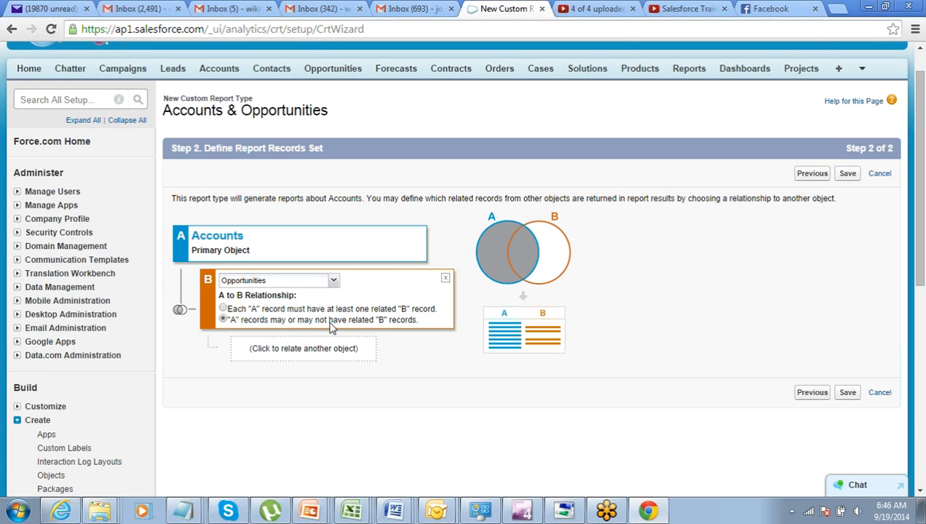
pyautogui.click(223, 309)
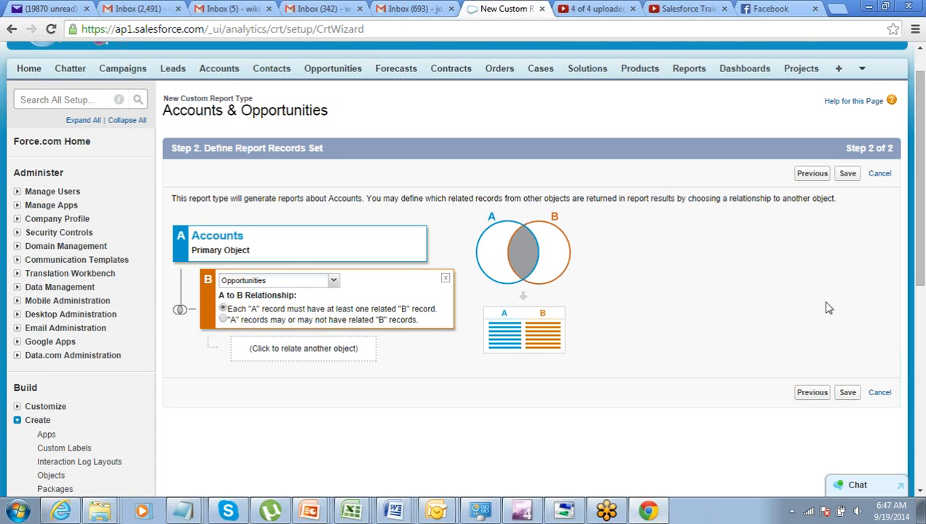
pyautogui.click(845, 175)
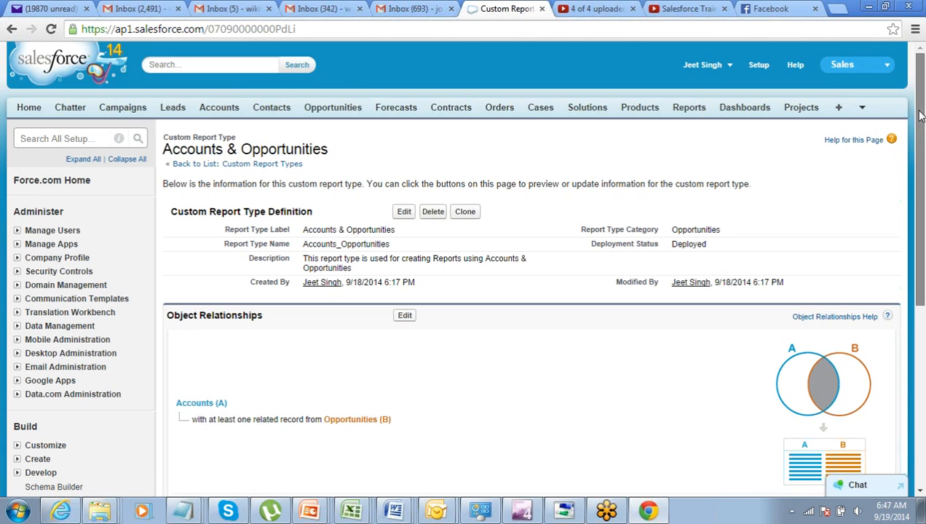
# - Review the saved report type's object relationship and the number of selected fields for Accounts and Opportunities
pyautogui.moveTo(920, 116); pyautogui.dragTo(881, 269)
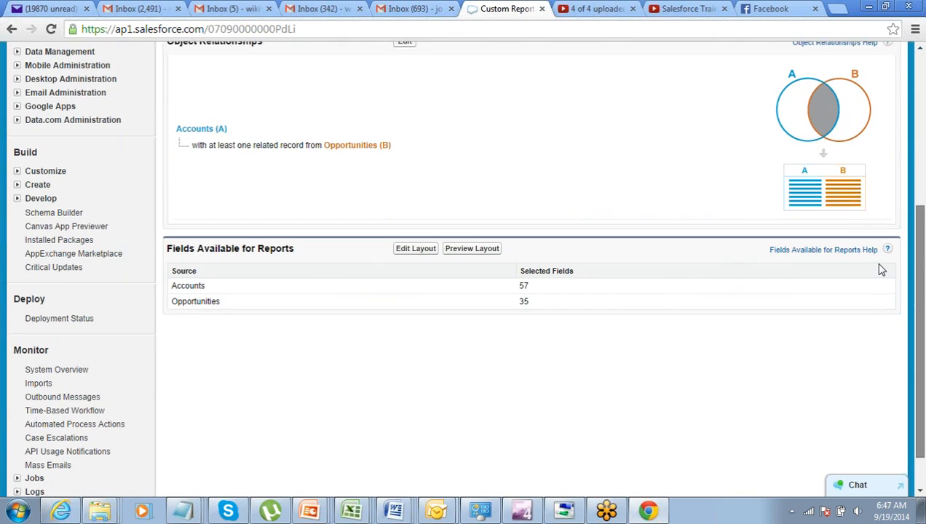
pyautogui.doubleClick(522, 283)
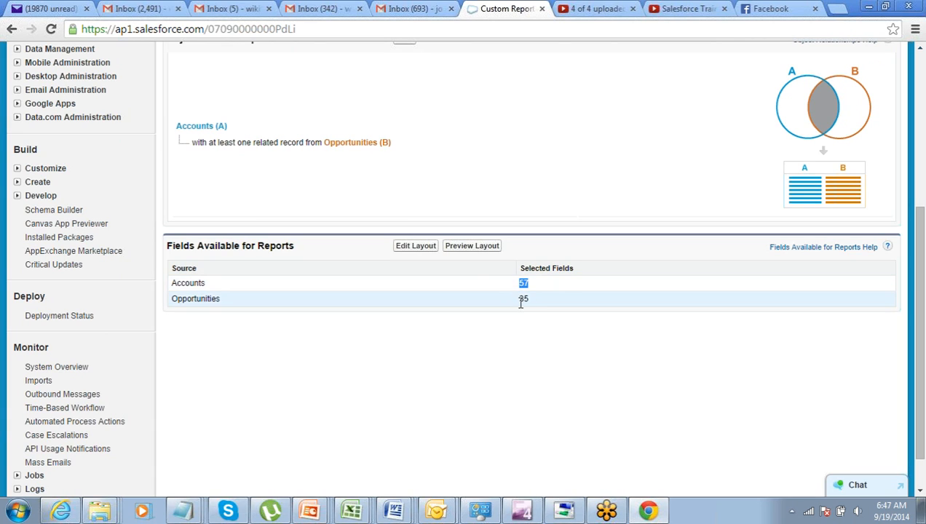
pyautogui.doubleClick(525, 299)
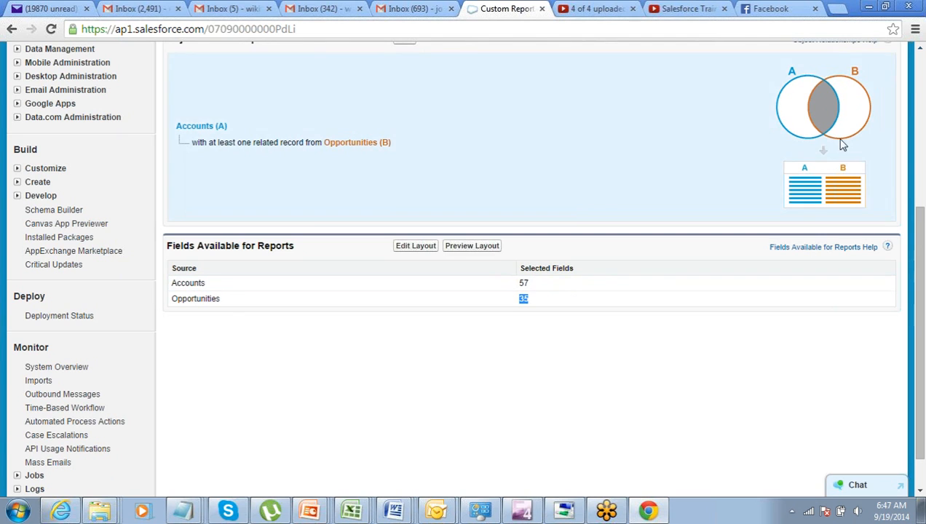
pyautogui.click(919, 50)
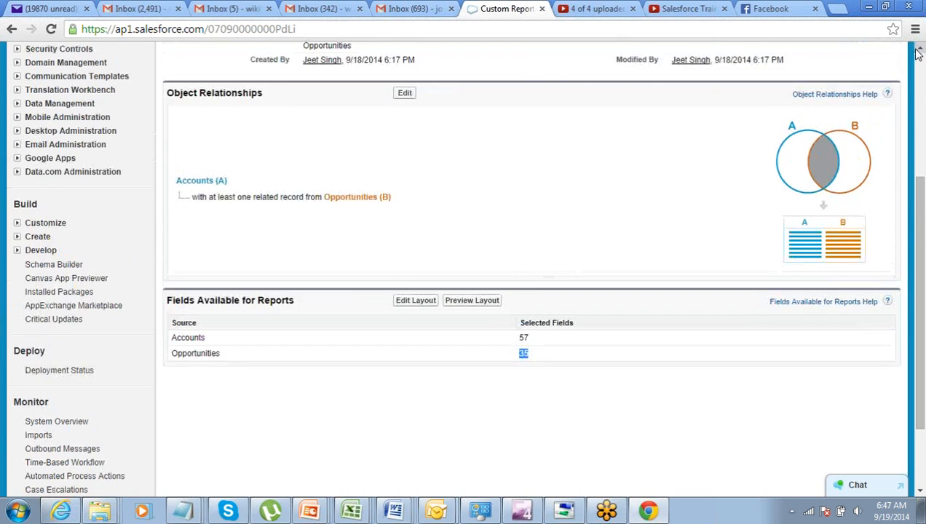
pyautogui.click(918, 51)
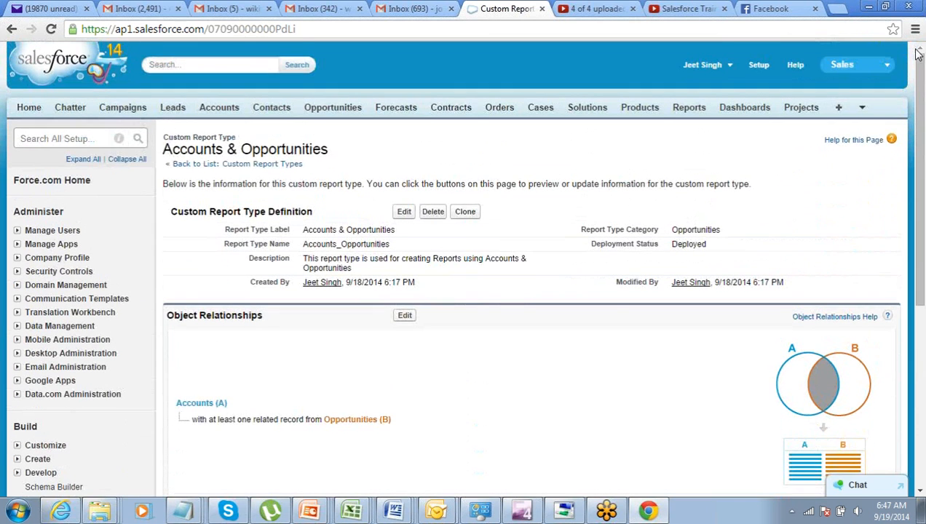
# - Create a new report based on the custom Accounts & Opportunities report type in the Opportunities category
pyautogui.click(695, 108)
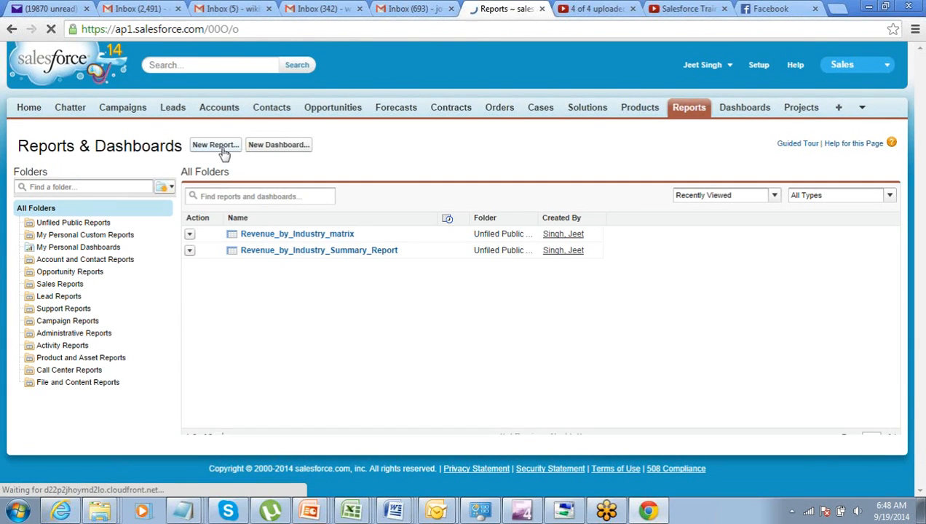
pyautogui.click(223, 150)
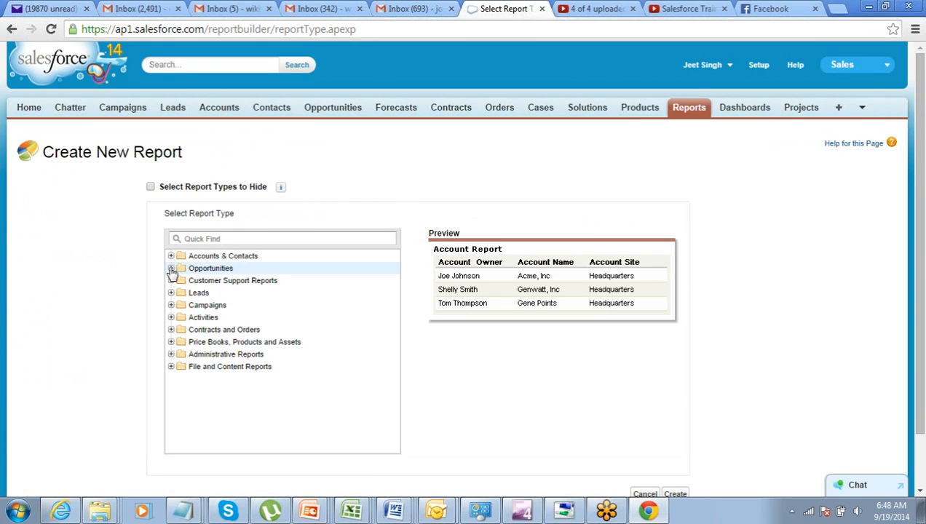
pyautogui.click(171, 269)
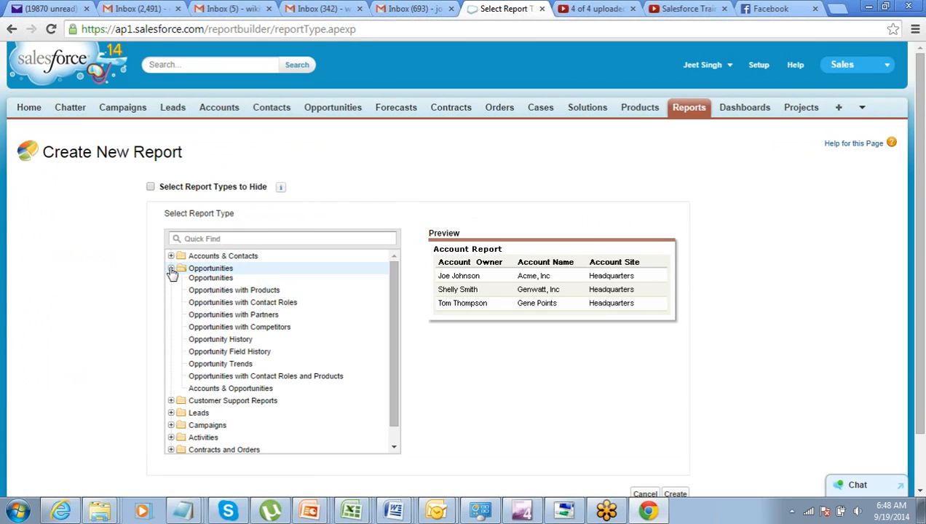
pyautogui.click(207, 397)
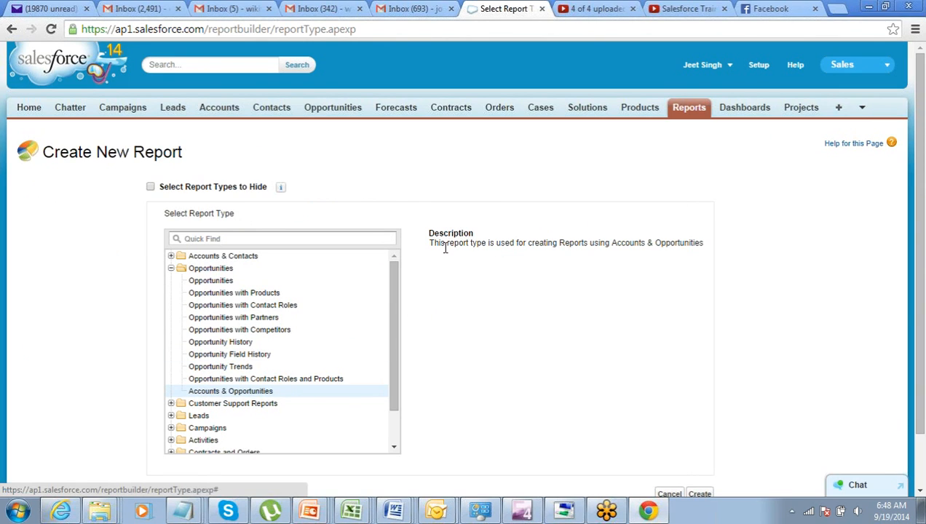
pyautogui.moveTo(446, 248); pyautogui.dragTo(526, 245)
pyautogui.click(525, 245)
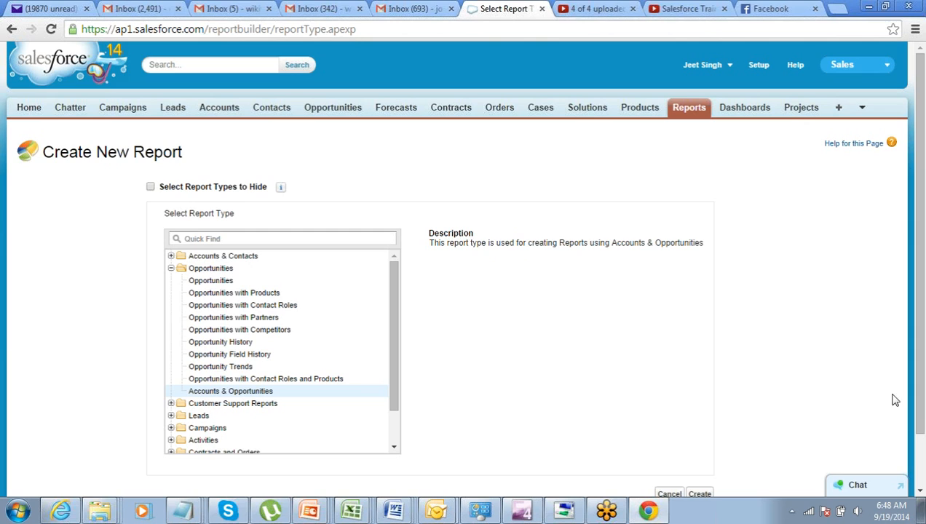
pyautogui.scroll(-1, 915, 402)
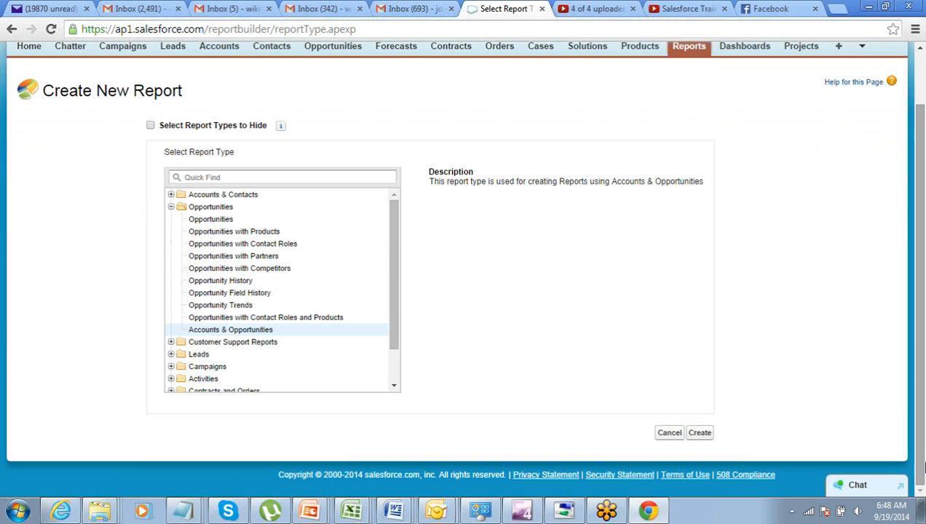
pyautogui.click(698, 437)
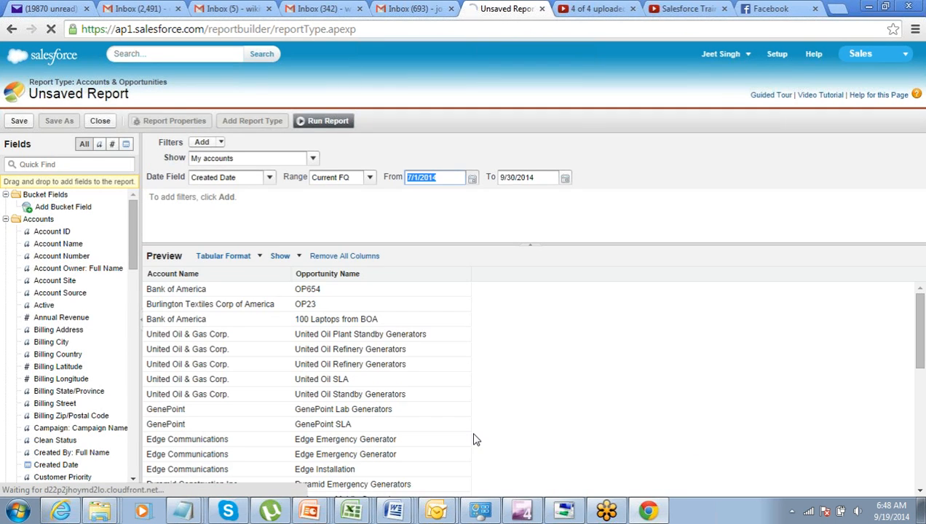
# - Look through the Accounts and Opportunities fields available for the new report
pyautogui.moveTo(133, 231); pyautogui.dragTo(128, 391)
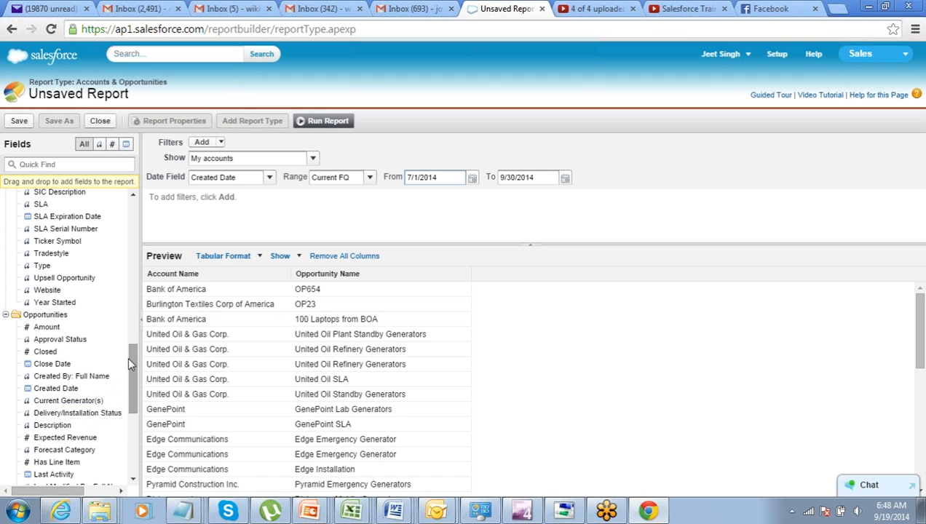
pyautogui.moveTo(128, 356); pyautogui.dragTo(128, 451)
pyautogui.moveTo(126, 368); pyautogui.dragTo(136, 177)
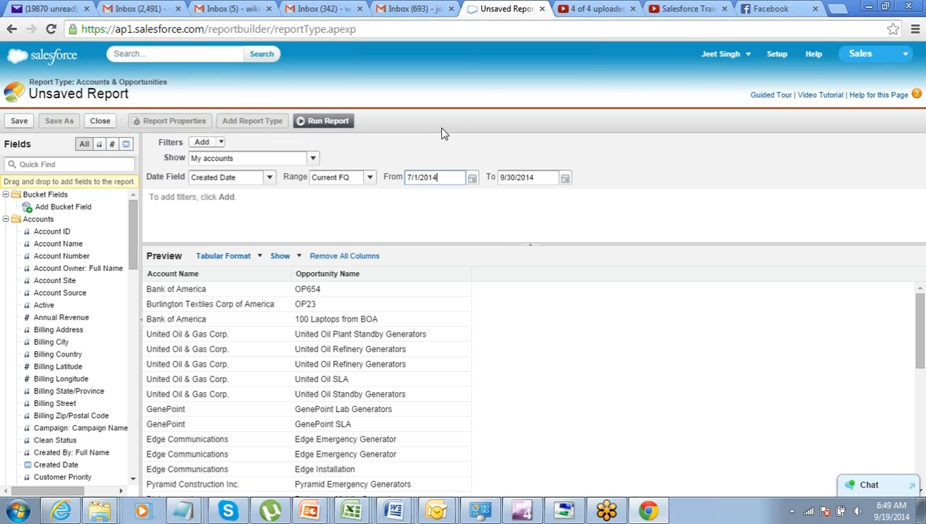
pyautogui.click(913, 163)
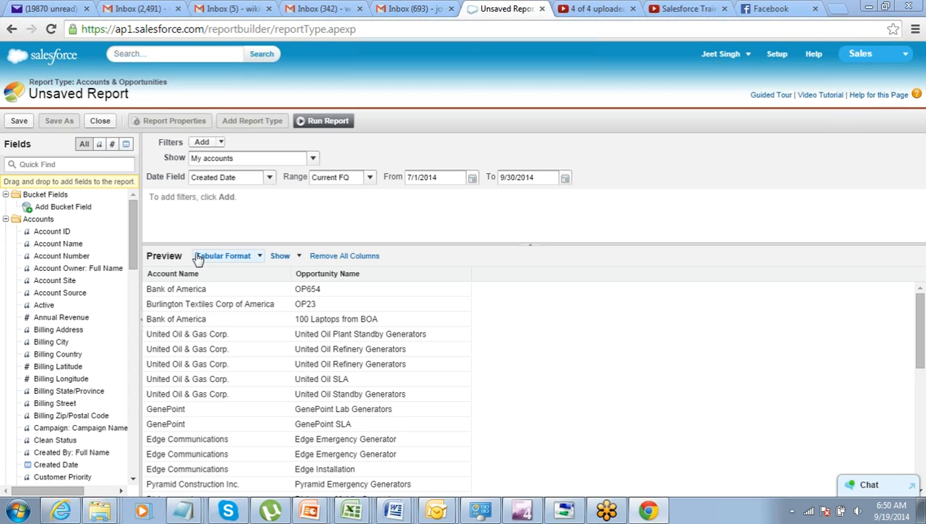
pyautogui.moveTo(136, 214)
pyautogui.mouseDown()
pyautogui.moveTo(136, 240)
pyautogui.moveTo(135, 208)
pyautogui.mouseUp()
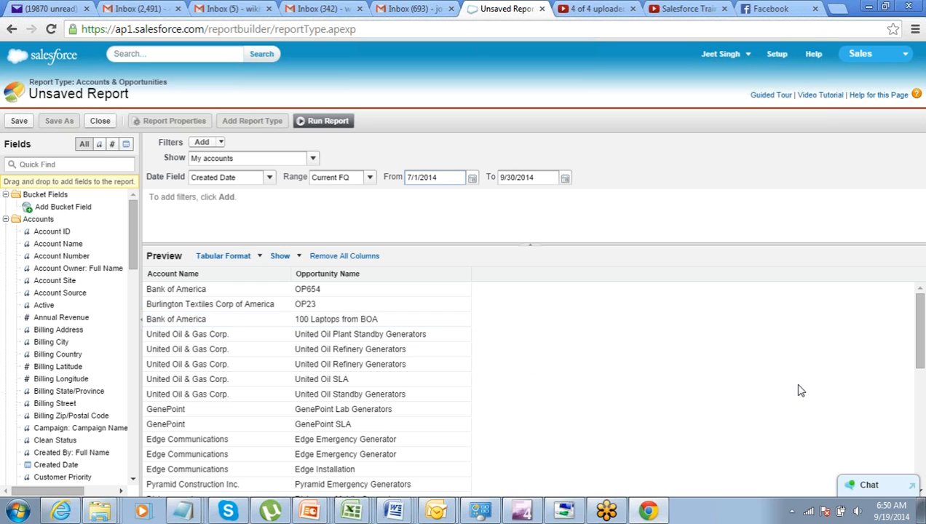
# - Examine the account and opportunity rows in the report preview
pyautogui.moveTo(918, 350)
pyautogui.mouseDown()
pyautogui.moveTo(921, 475)
pyautogui.moveTo(921, 344)
pyautogui.mouseUp()
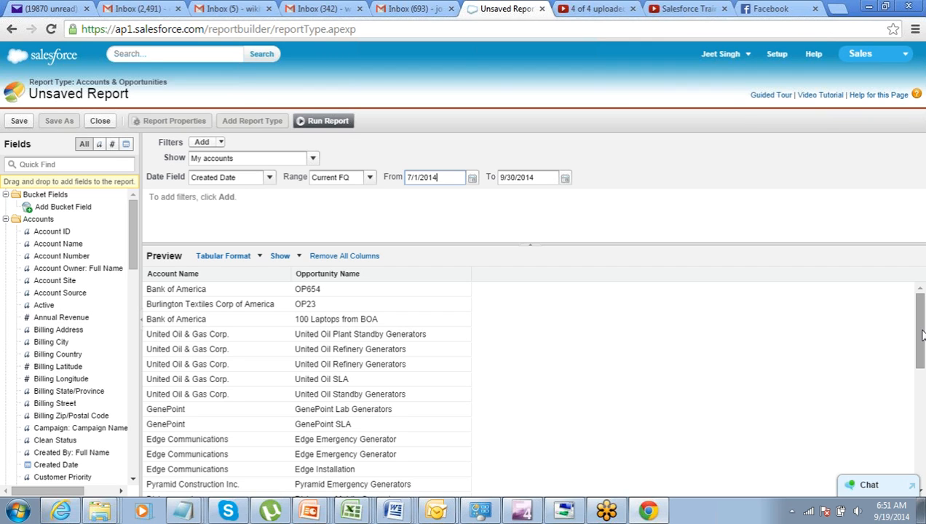
pyautogui.moveTo(921, 334); pyautogui.dragTo(921, 413)
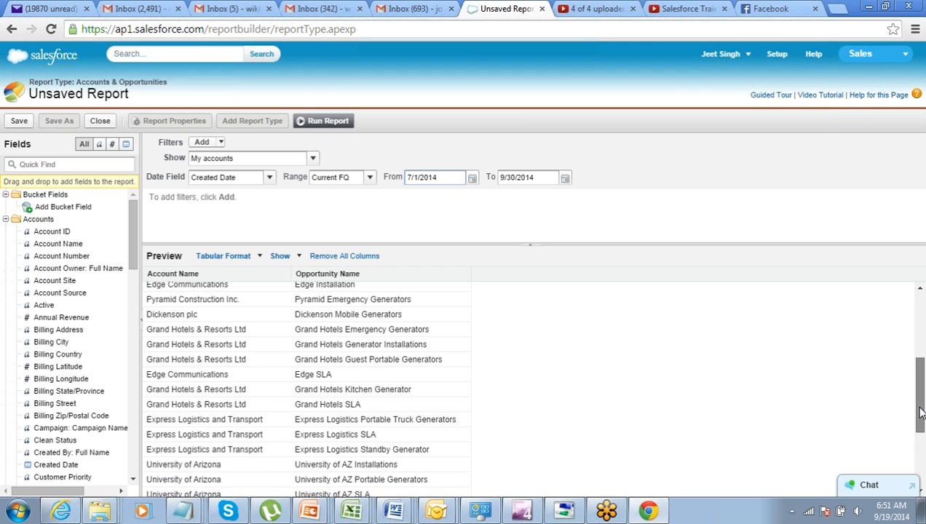
pyautogui.scroll(-3, 921, 412)
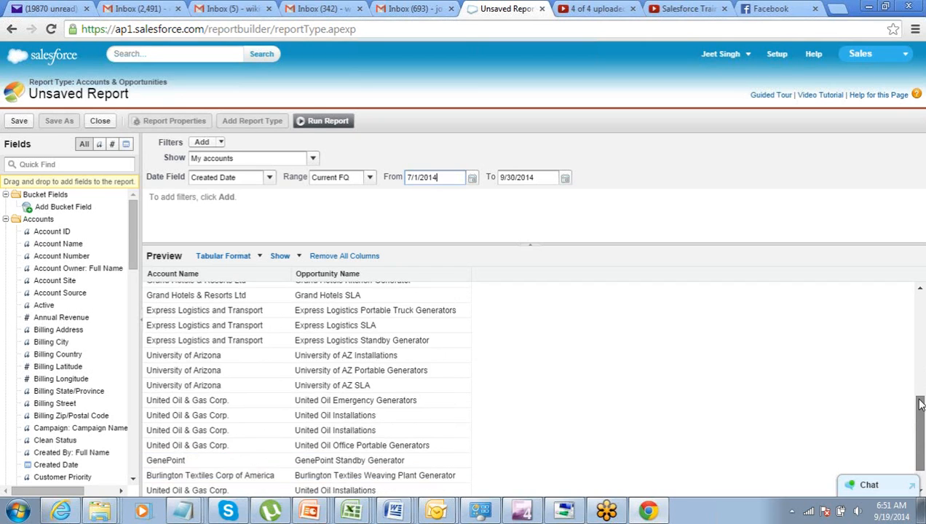
pyautogui.scroll(4, 921, 405)
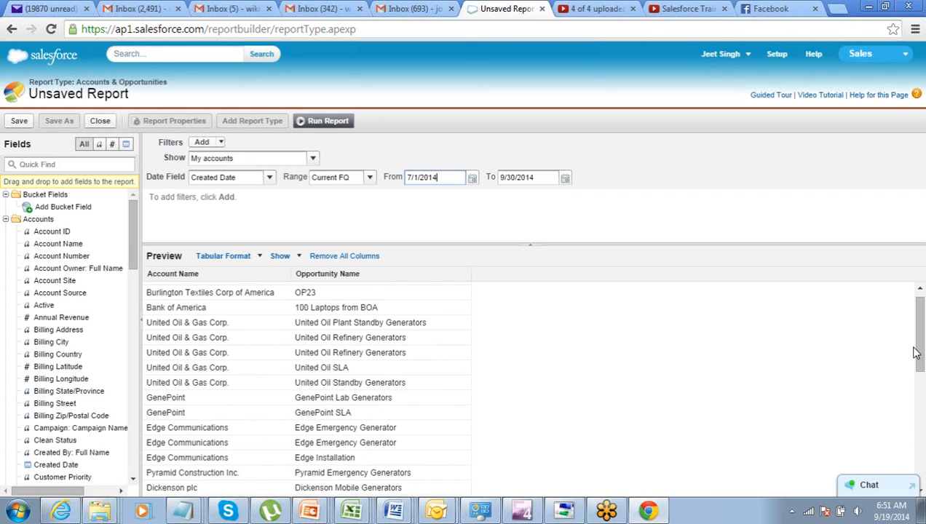
pyautogui.scroll(1, 917, 353)
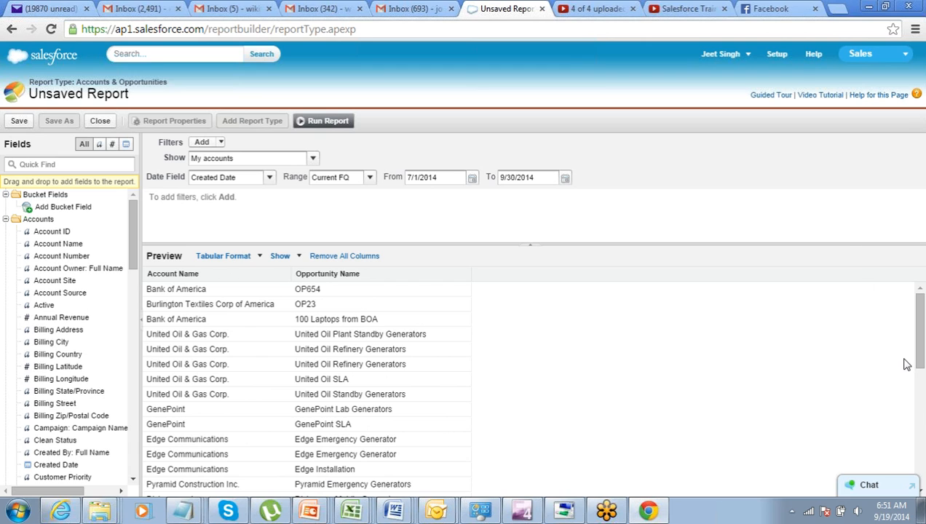
pyautogui.scroll(-4, 919, 353)
pyautogui.scroll(4, 919, 353)
# - Add the Opportunities fields Amount and Expected Revenue as report columns, and change the report to Summary format
pyautogui.moveTo(134, 222); pyautogui.dragTo(132, 364)
pyautogui.moveTo(69, 301); pyautogui.dragTo(508, 282)
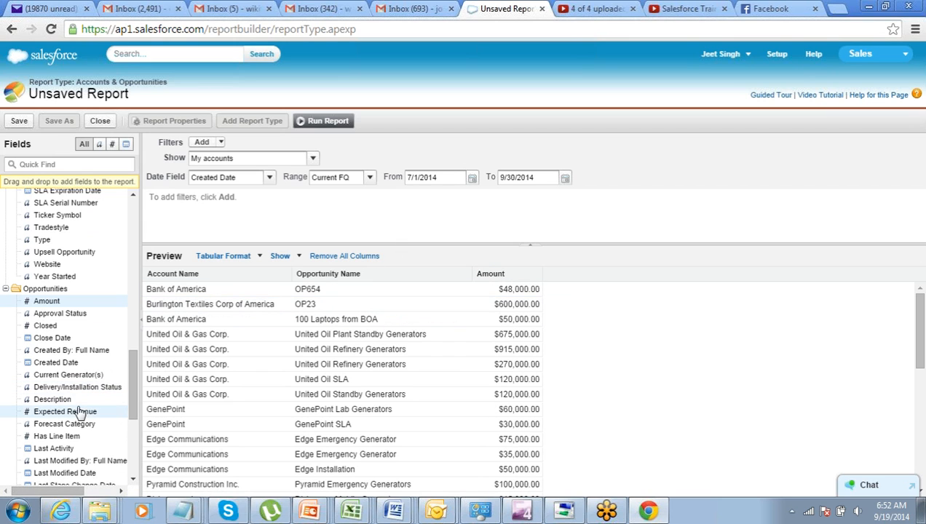
pyautogui.moveTo(80, 413); pyautogui.dragTo(561, 282)
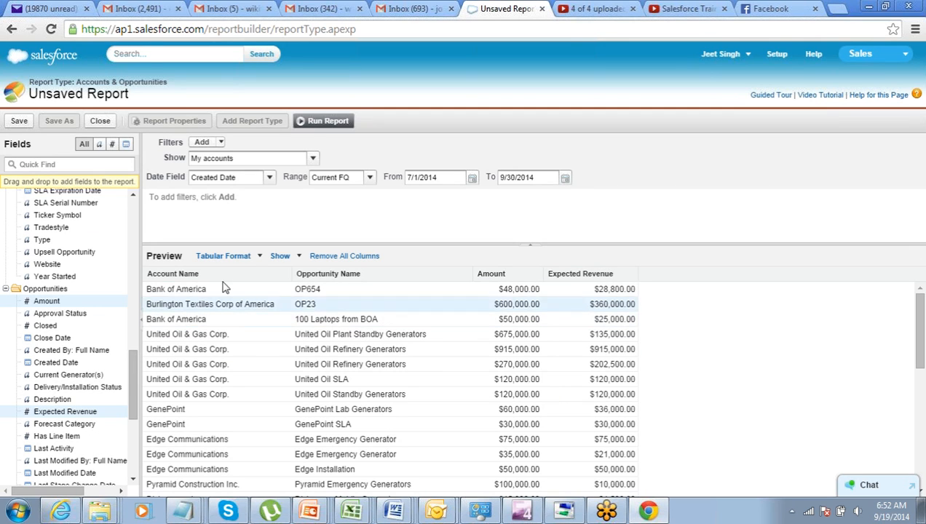
pyautogui.click(259, 257)
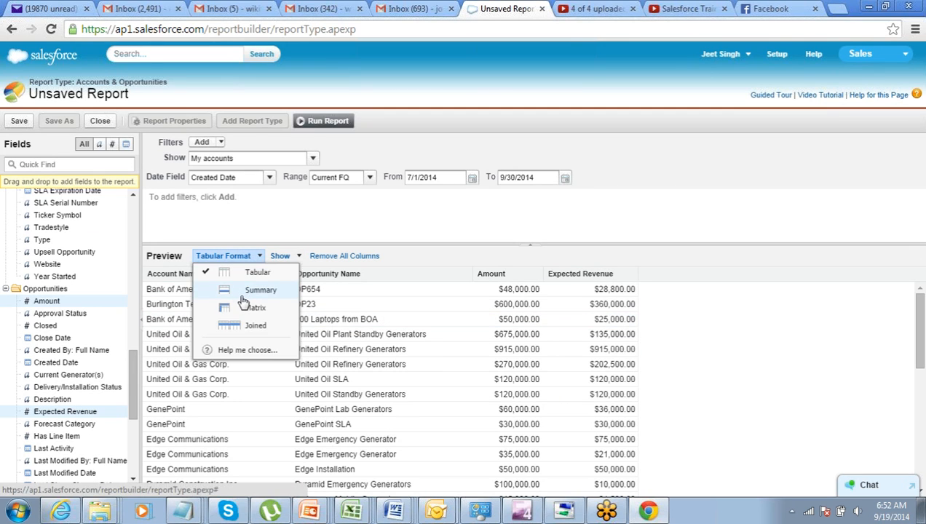
pyautogui.click(240, 291)
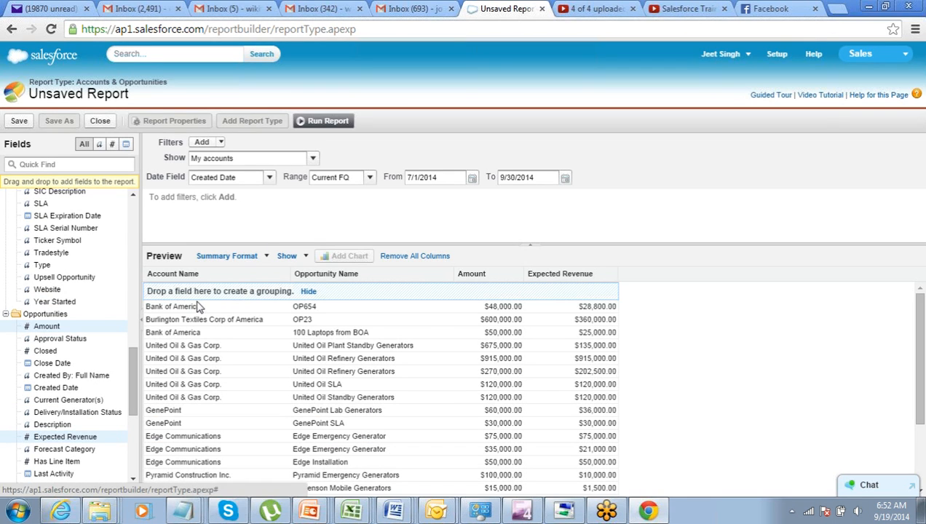
# - Group the summary report by Account Name, toggling the record details off and back on in the preview
pyautogui.moveTo(182, 274); pyautogui.dragTo(182, 293)
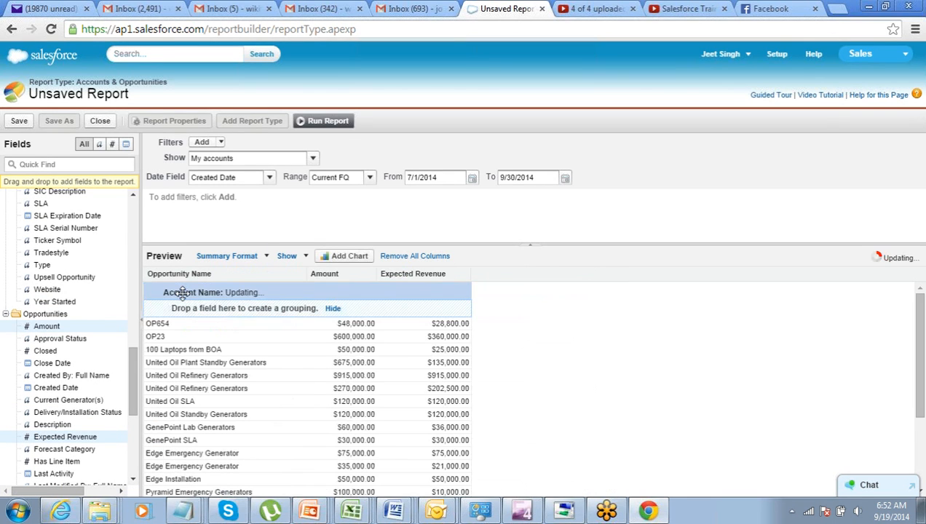
pyautogui.click(306, 258)
pyautogui.click(300, 270)
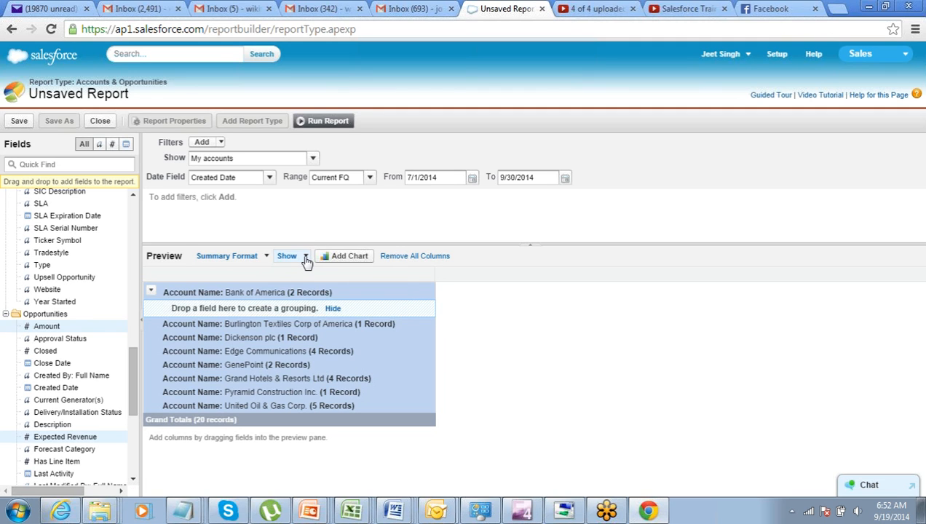
pyautogui.click(306, 259)
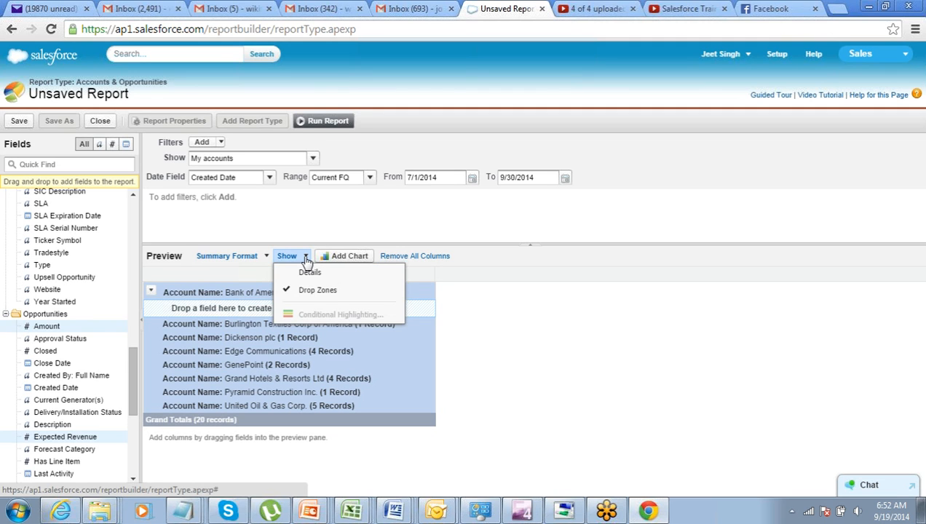
pyautogui.click(300, 271)
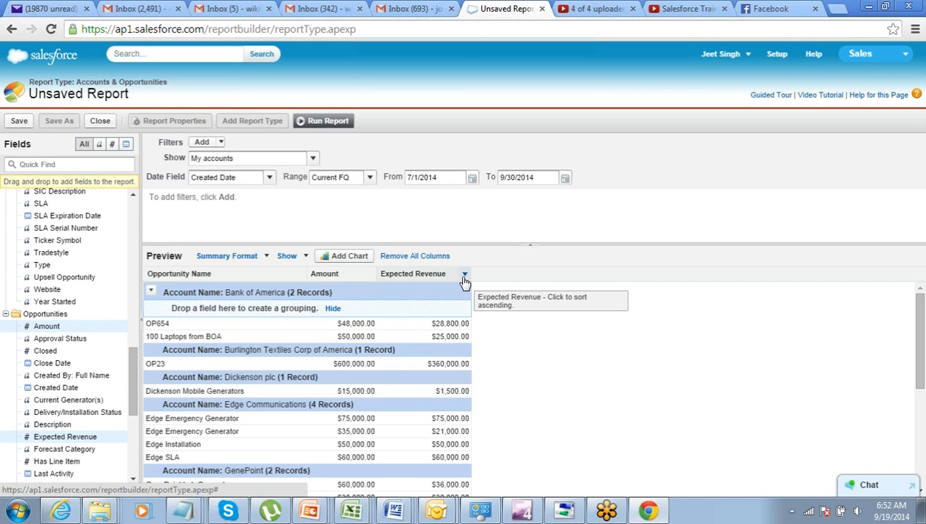
# - Summarize the Expected Revenue and Amount columns by Sum
pyautogui.click(463, 277)
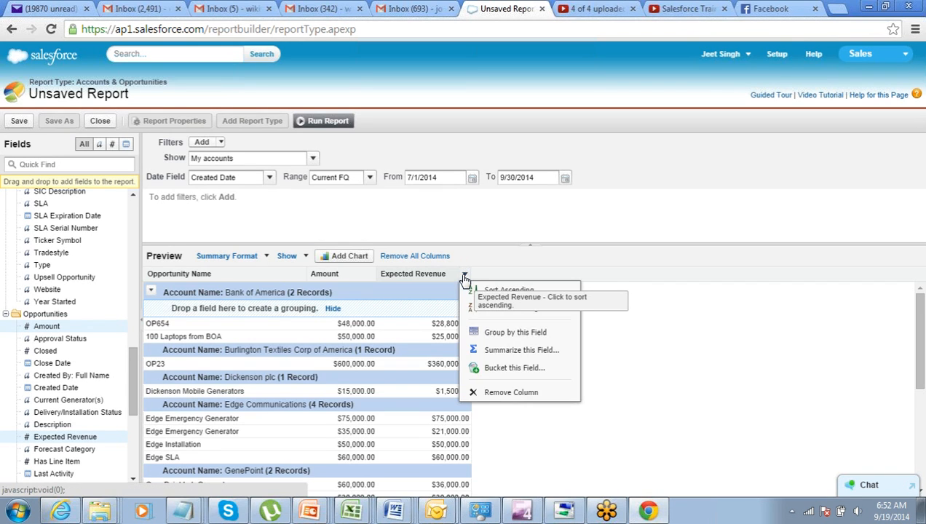
pyautogui.click(482, 350)
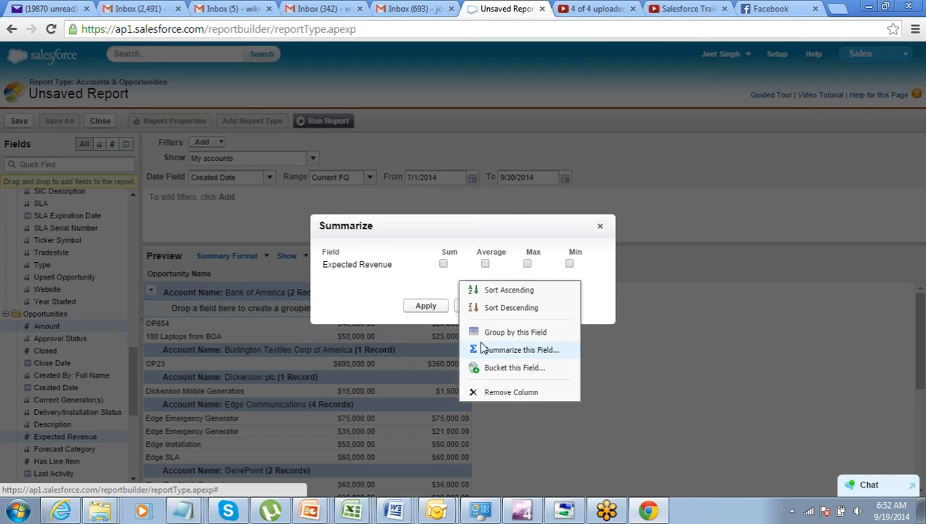
pyautogui.click(443, 263)
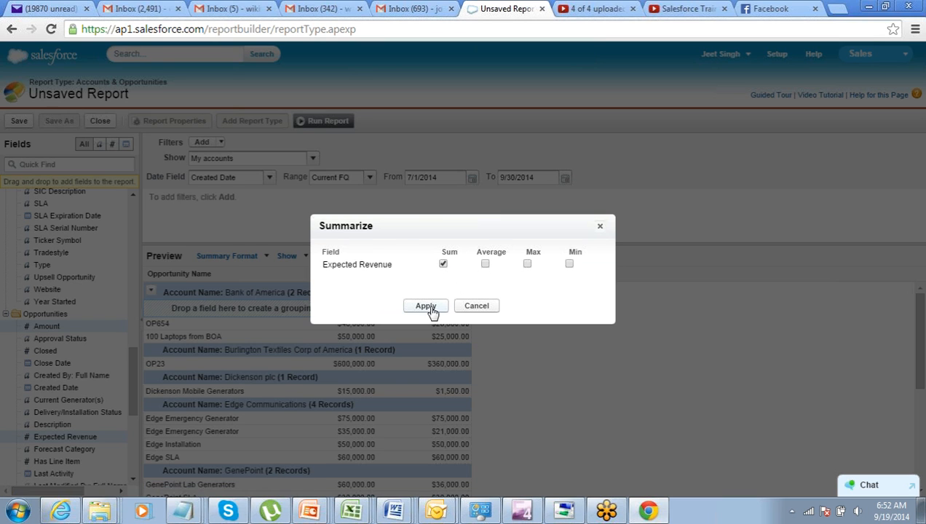
pyautogui.click(426, 307)
pyautogui.click(371, 277)
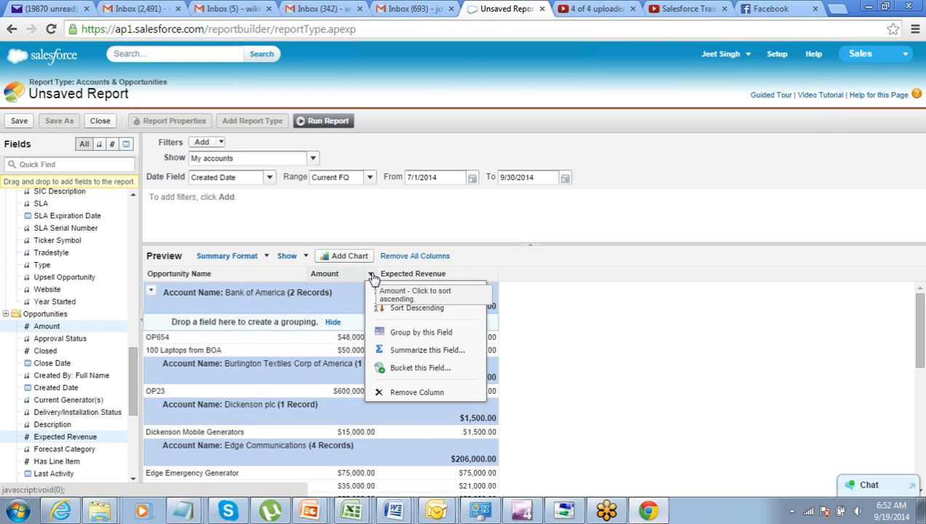
pyautogui.click(395, 353)
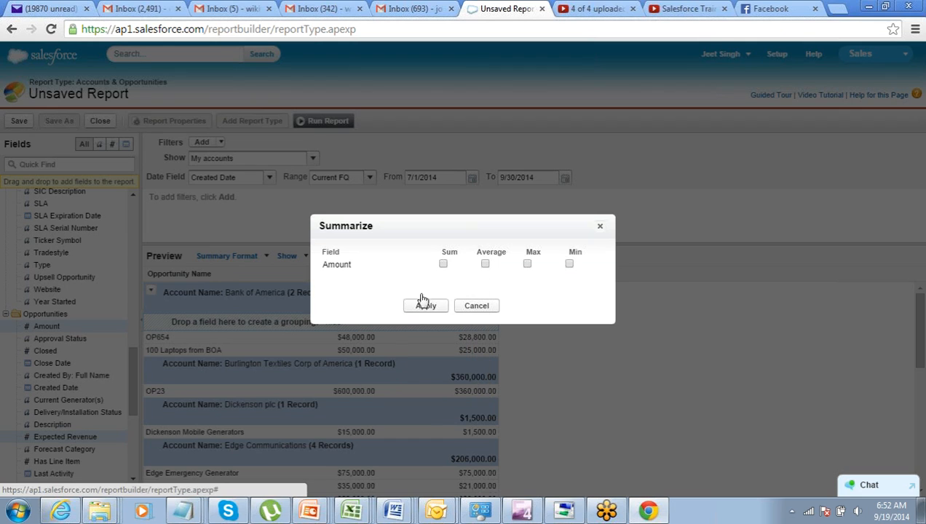
pyautogui.click(443, 263)
pyautogui.click(426, 307)
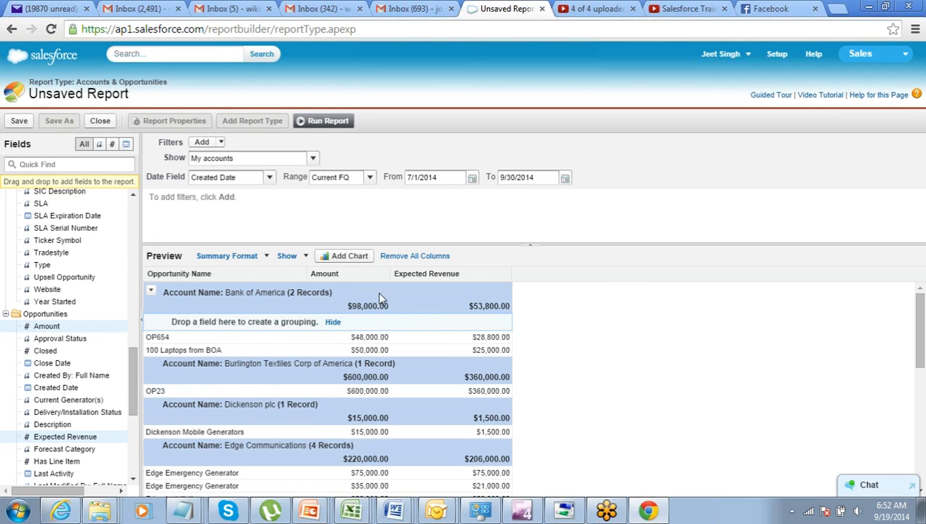
# - Hide the record details and the drop zones in the preview, and review the account subtotals and grand totals
pyautogui.click(301, 255)
pyautogui.click(303, 277)
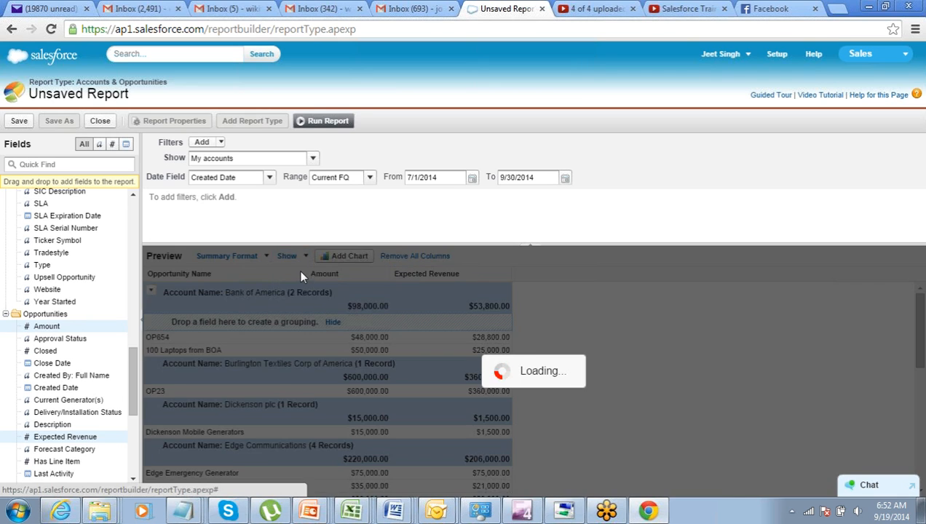
pyautogui.click(301, 257)
pyautogui.click(302, 290)
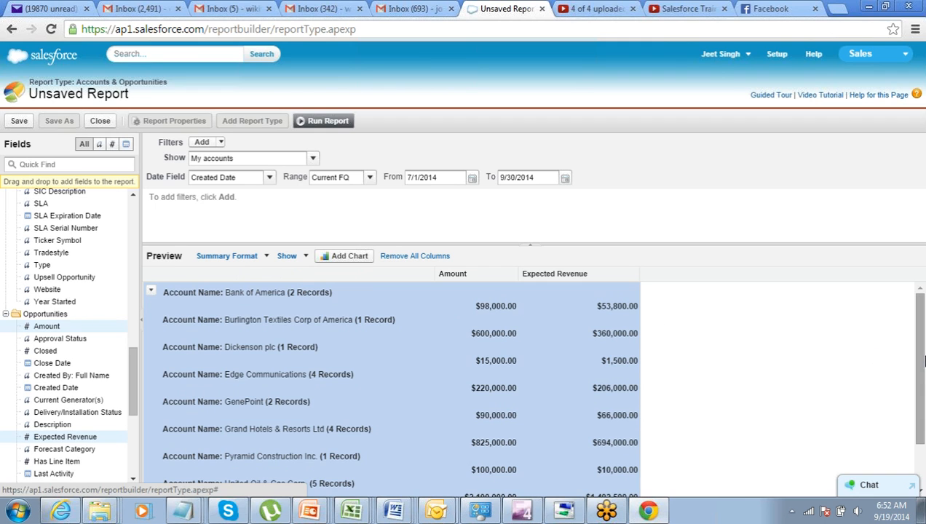
pyautogui.scroll(-2, 918, 371)
pyautogui.scroll(2, 921, 383)
pyautogui.click(530, 246)
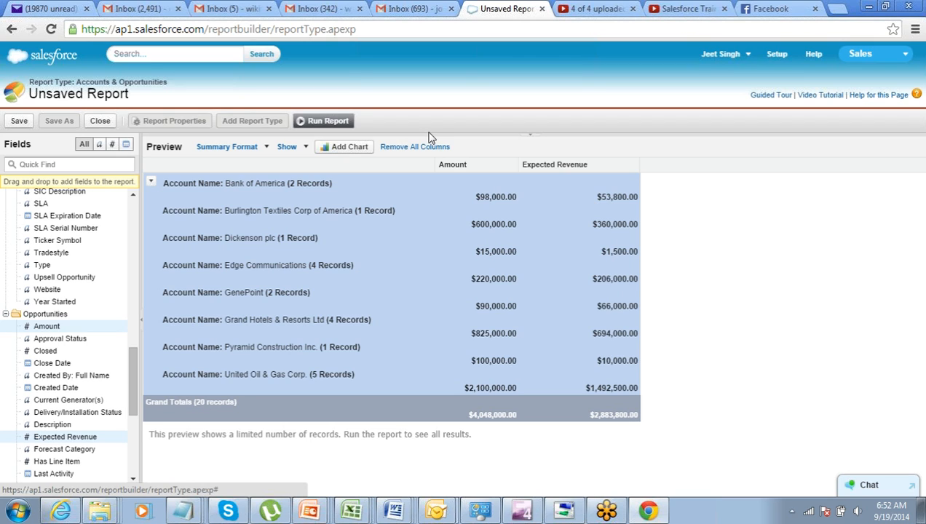
pyautogui.click(531, 140)
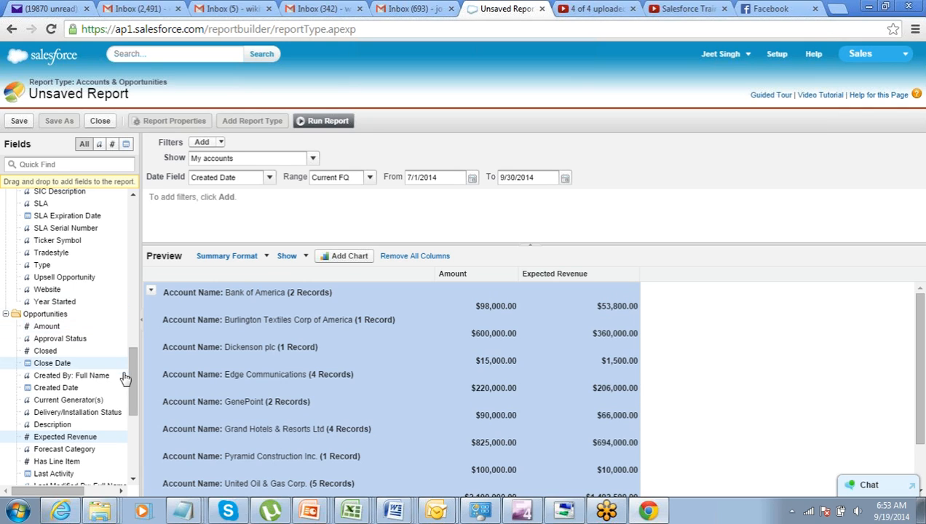
# - Set the report's Created Date range to All Time and change the report to Joined format
pyautogui.moveTo(128, 374); pyautogui.dragTo(142, 225)
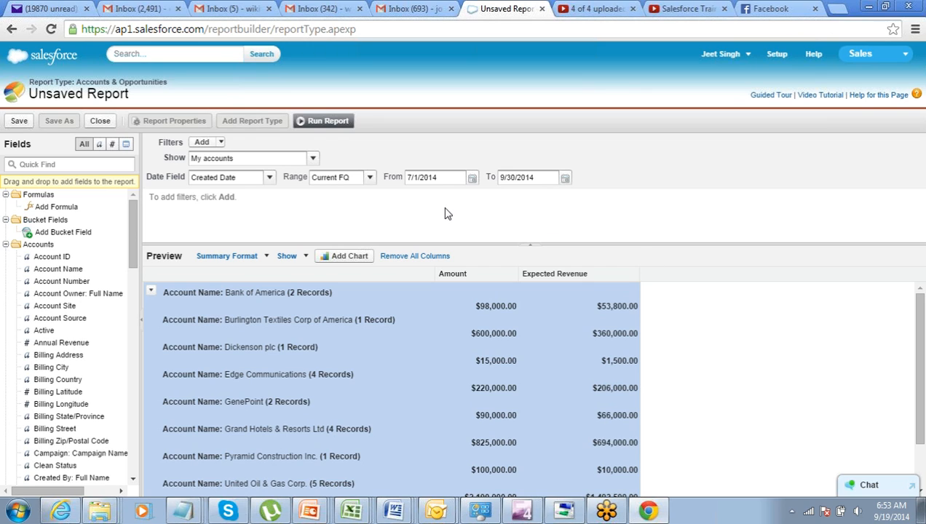
pyautogui.click(267, 256)
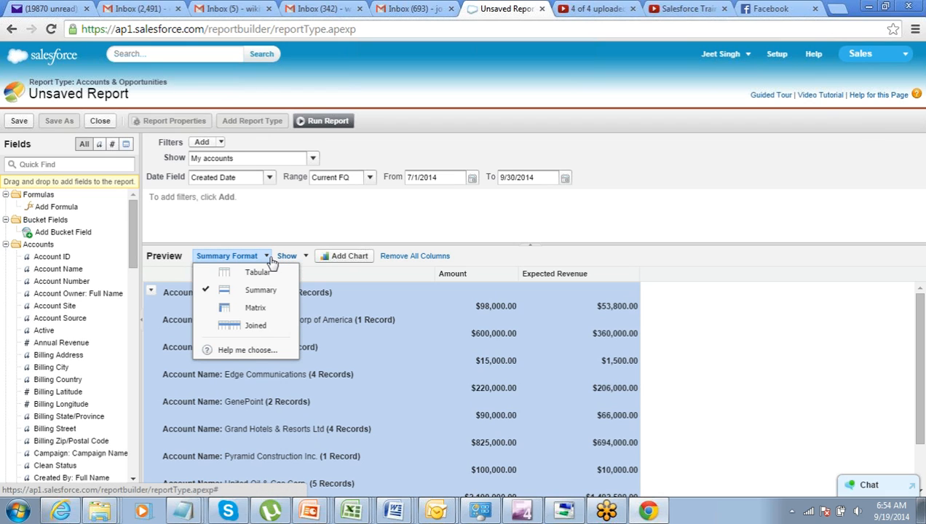
pyautogui.click(322, 189)
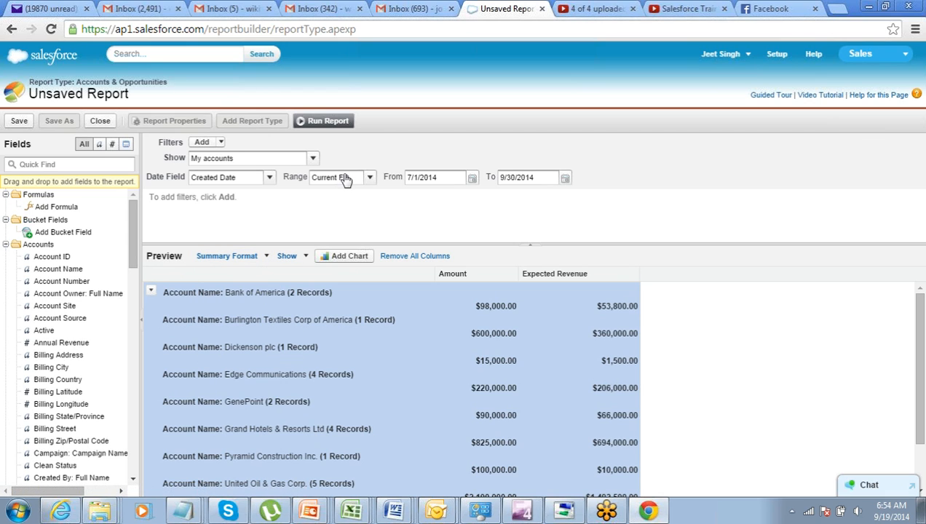
pyautogui.click(345, 179)
pyautogui.click(340, 192)
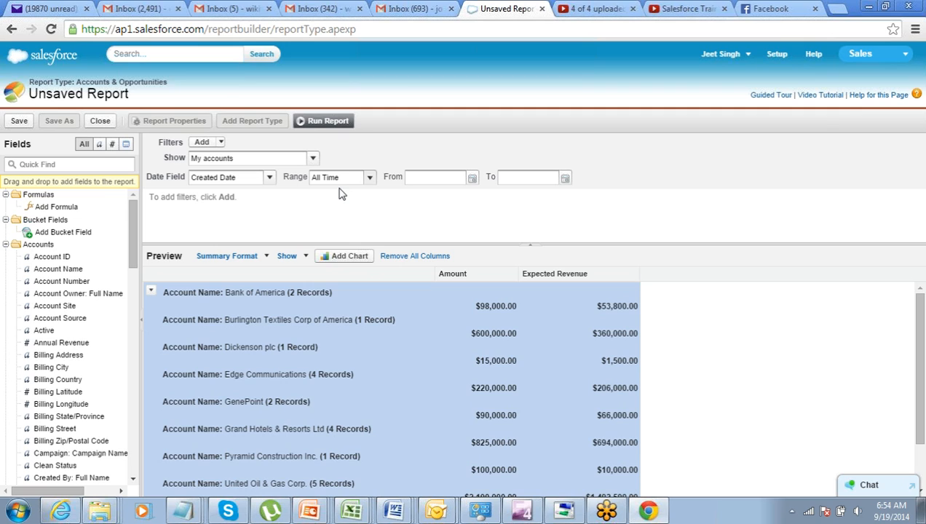
pyautogui.click(267, 258)
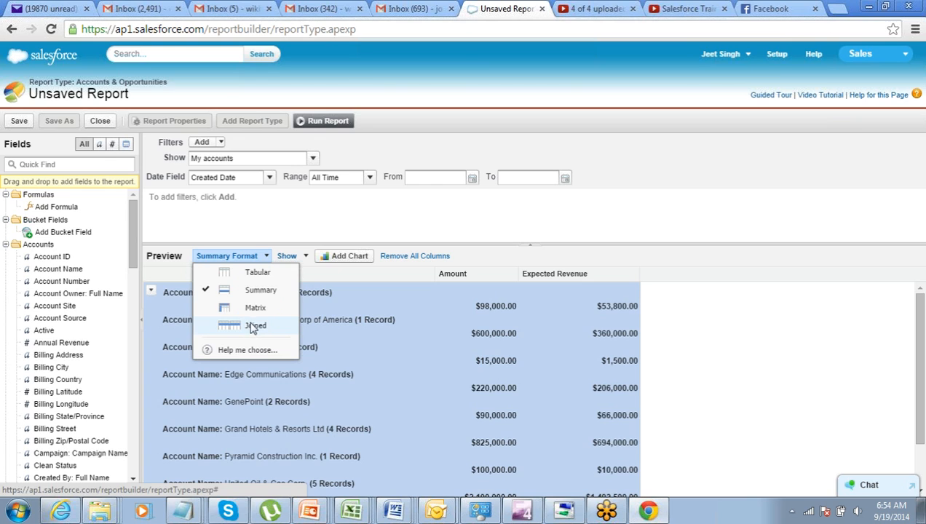
pyautogui.click(255, 325)
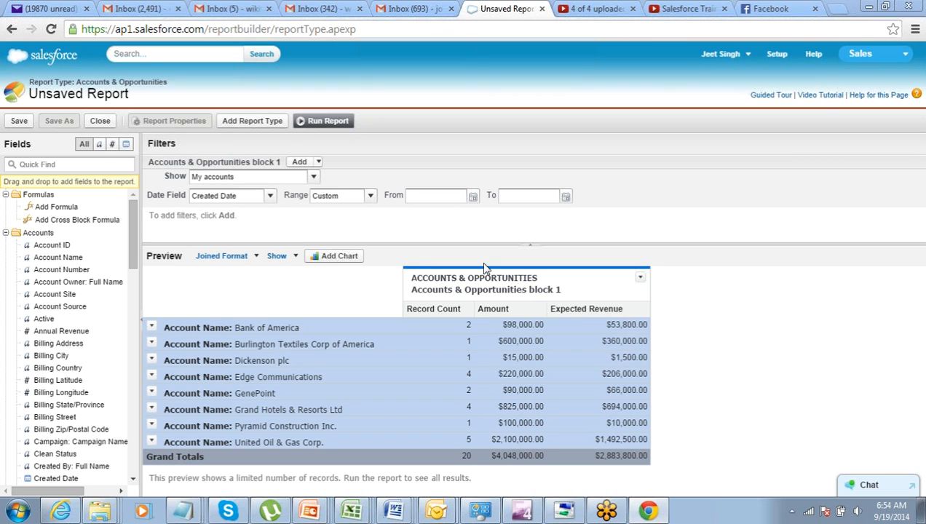
pyautogui.moveTo(531, 289); pyautogui.dragTo(566, 290)
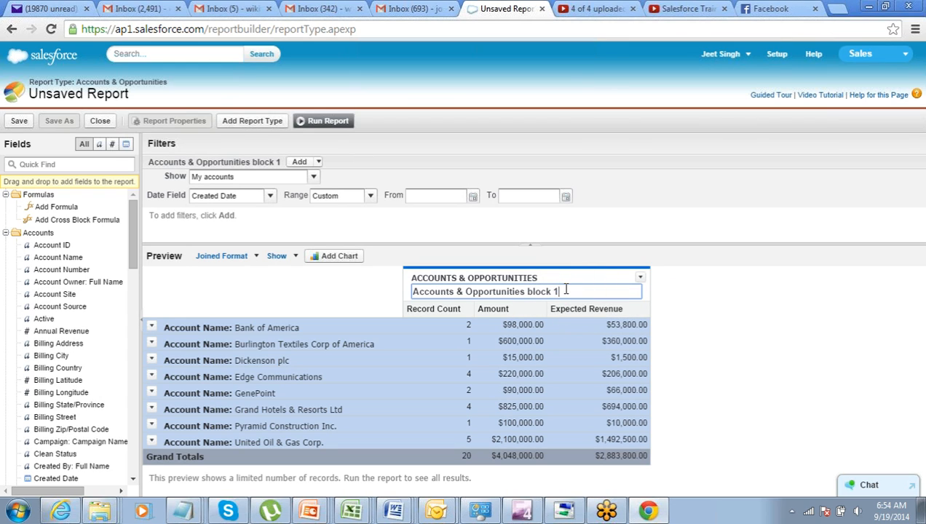
pyautogui.hotkey('shift', 'Left')
pyautogui.hotkey('shift', 'Left')
pyautogui.hotkey('shift', 'Left')
pyautogui.hotkey('shift', 'Left')
pyautogui.hotkey('shift', 'Left')
pyautogui.hotkey('shift', 'Left')
pyautogui.hotkey('shift', 'Left')
pyautogui.hotkey('shift', 'Left')
pyautogui.press('Right')
pyautogui.click(685, 228)
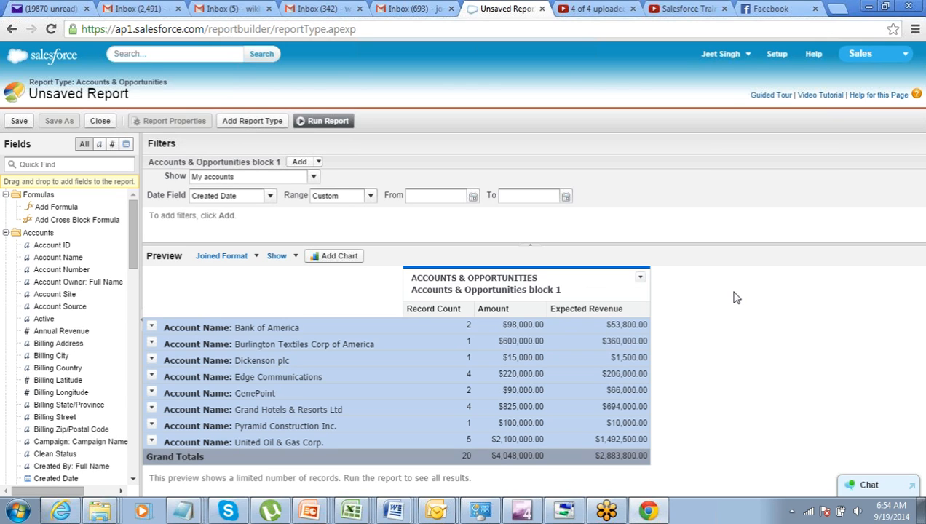
# - Add the Contacts & Accounts report type from the Accounts & Contacts category to the joined report
pyautogui.click(256, 262)
pyautogui.click(255, 262)
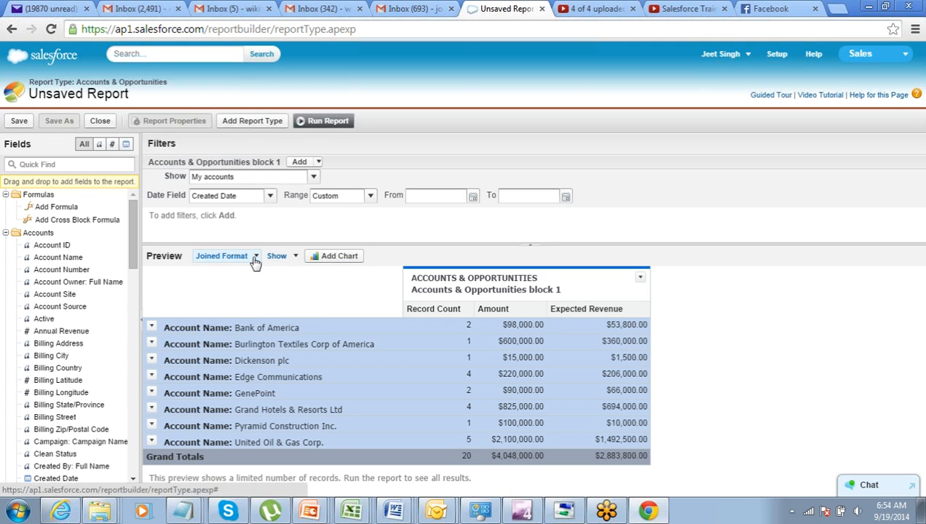
pyautogui.click(251, 124)
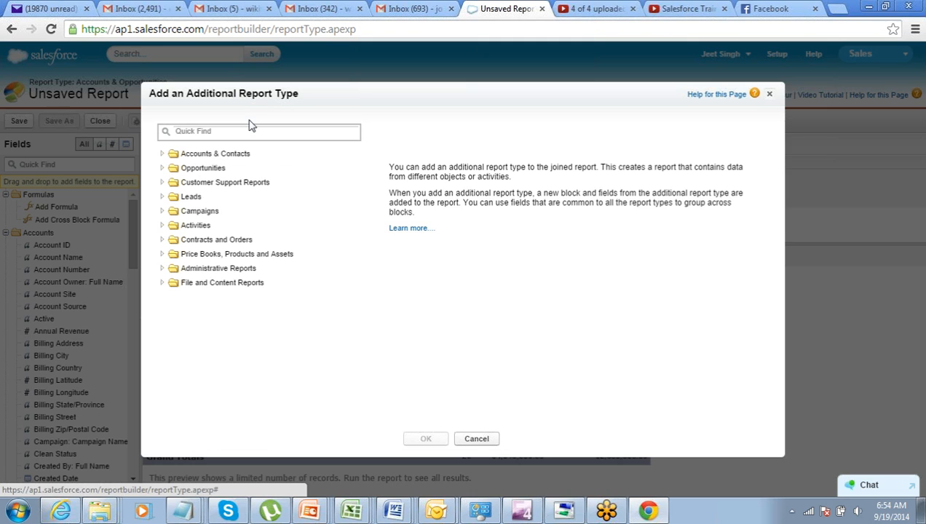
pyautogui.click(172, 155)
pyautogui.click(210, 183)
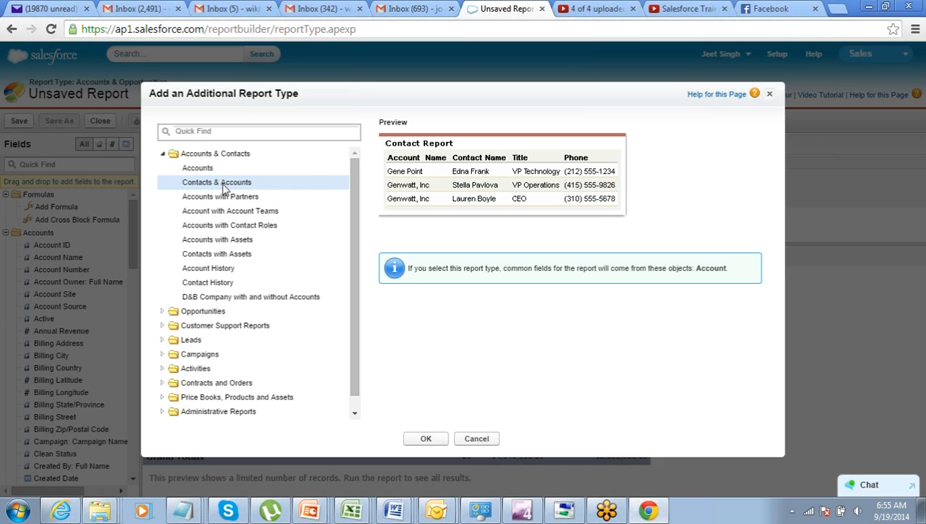
pyautogui.click(426, 439)
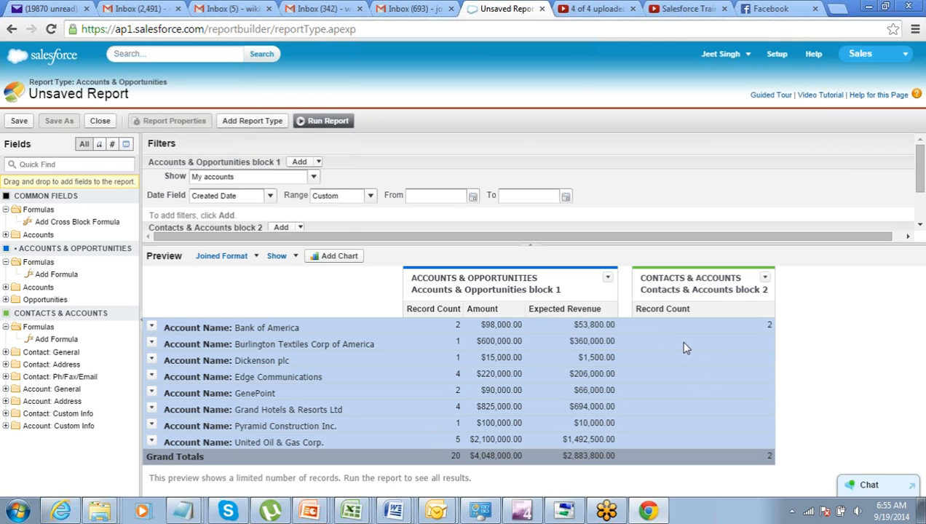
# - Set the Created Date range of the Contacts & Accounts block to All Time and collapse the filter area
pyautogui.moveTo(633, 242); pyautogui.dragTo(619, 340)
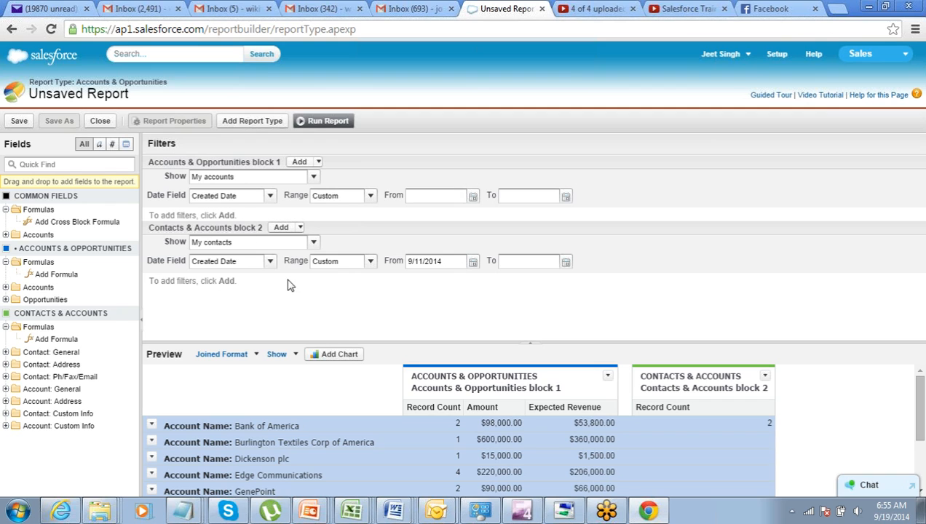
pyautogui.click(369, 260)
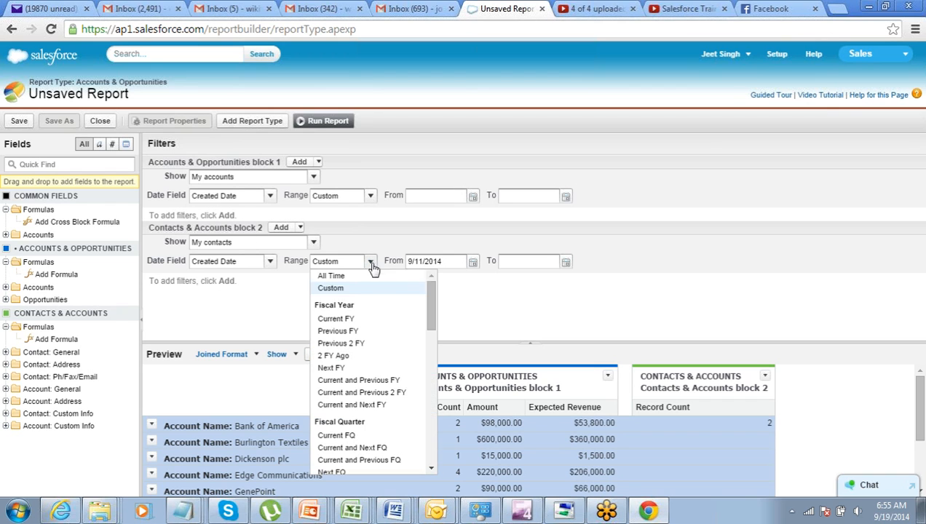
pyautogui.click(353, 281)
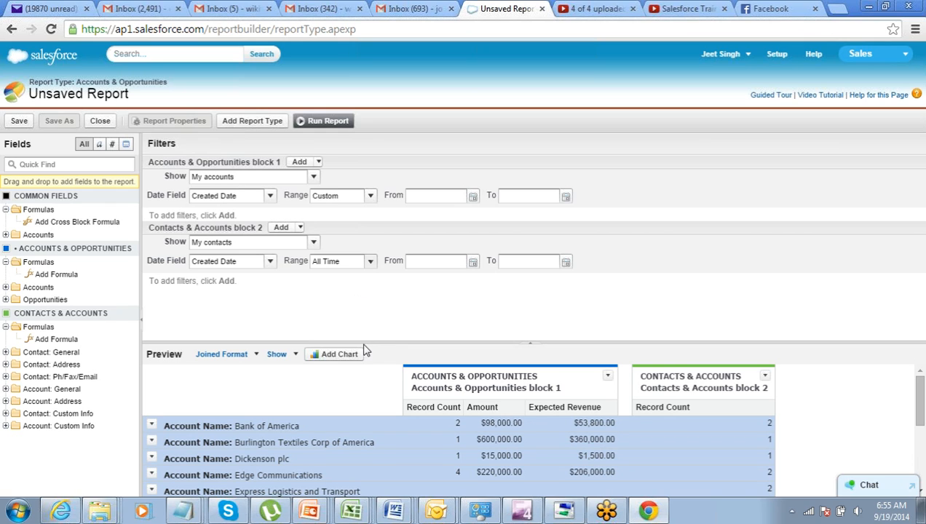
pyautogui.click(528, 341)
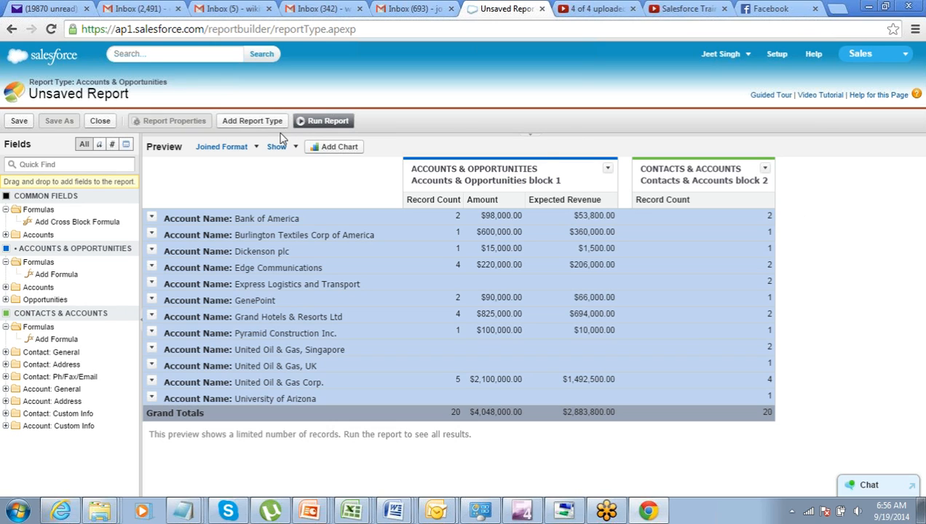
# - Add the Cases report type from Customer Support Reports to the joined report, and expand the filter area to show all three blocks' filters
pyautogui.click(257, 122)
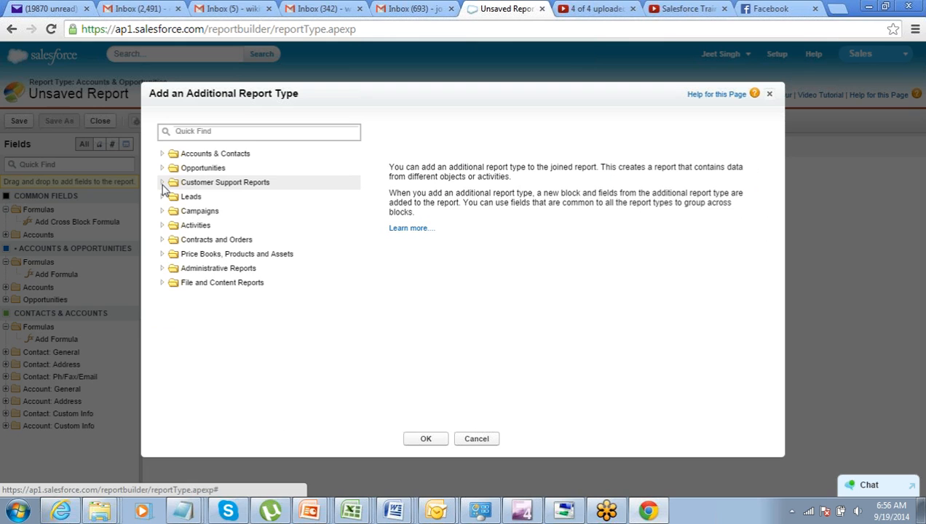
pyautogui.click(163, 187)
pyautogui.click(202, 197)
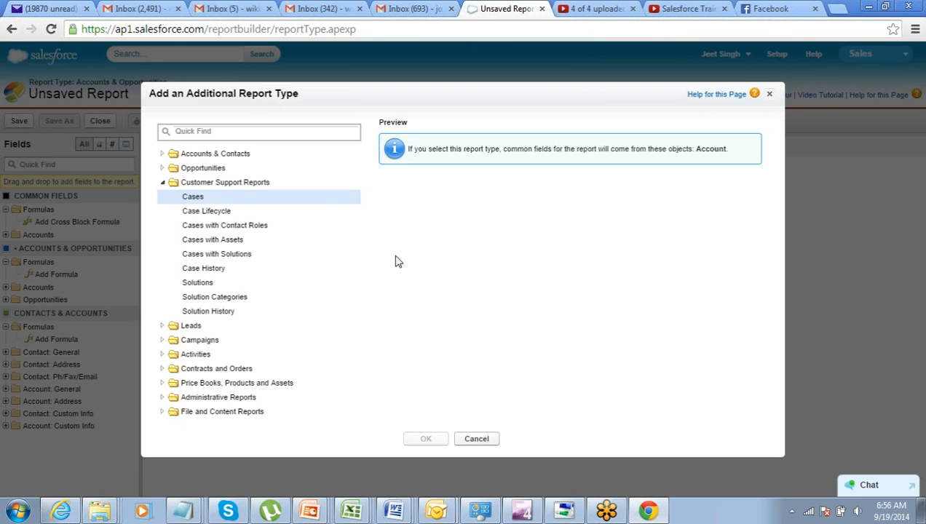
pyautogui.click(426, 439)
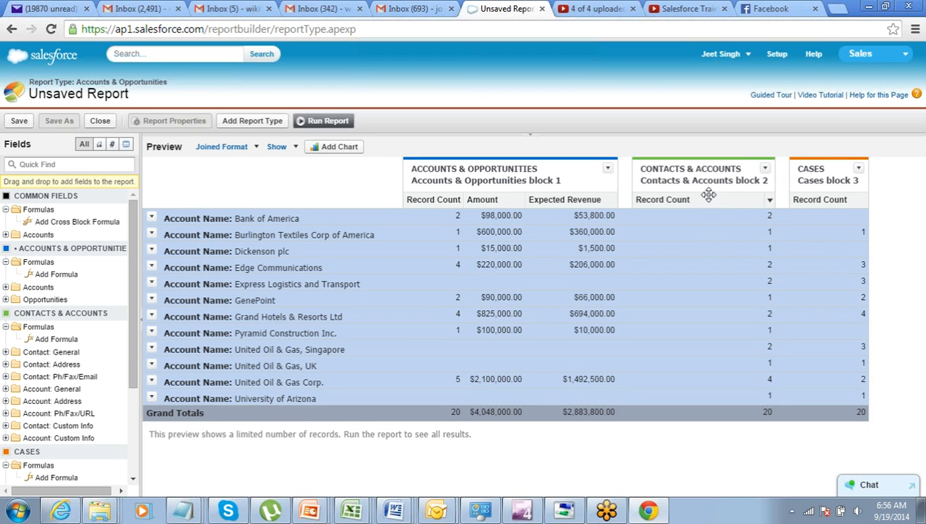
pyautogui.click(531, 137)
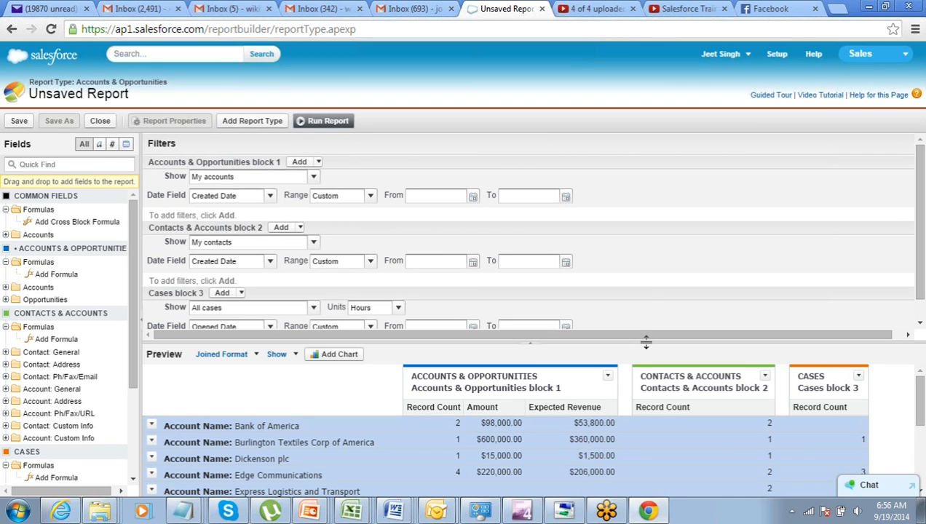
pyautogui.moveTo(646, 342); pyautogui.dragTo(623, 440)
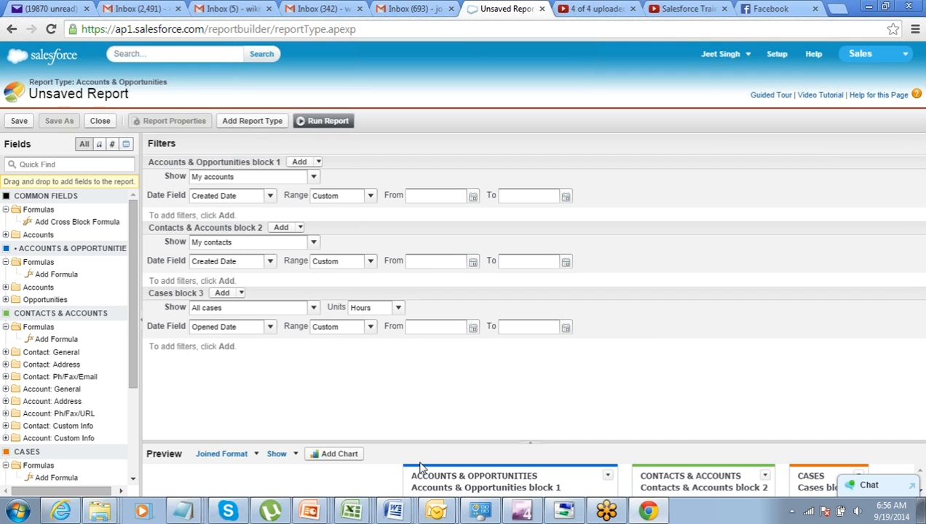
# - Set the Opened Date range of the Cases block to All Time and collapse the filter area
pyautogui.click(370, 329)
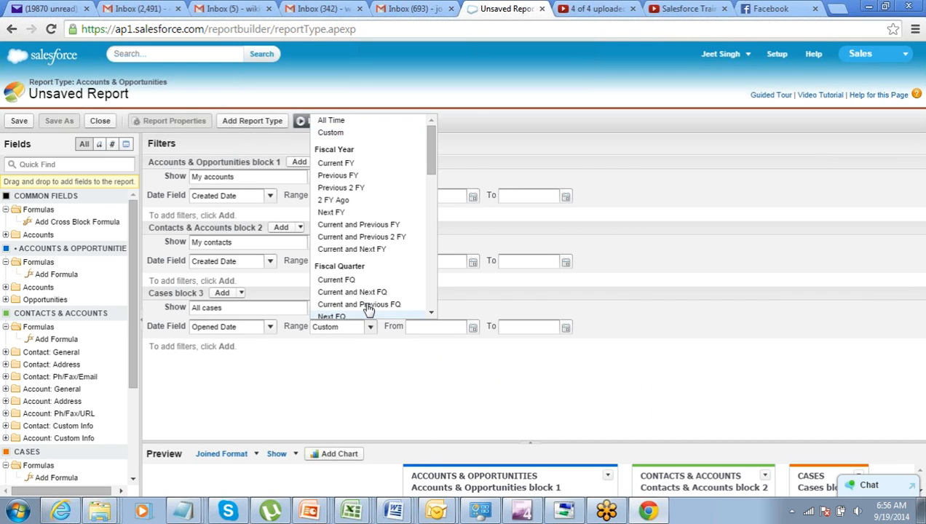
pyautogui.click(354, 123)
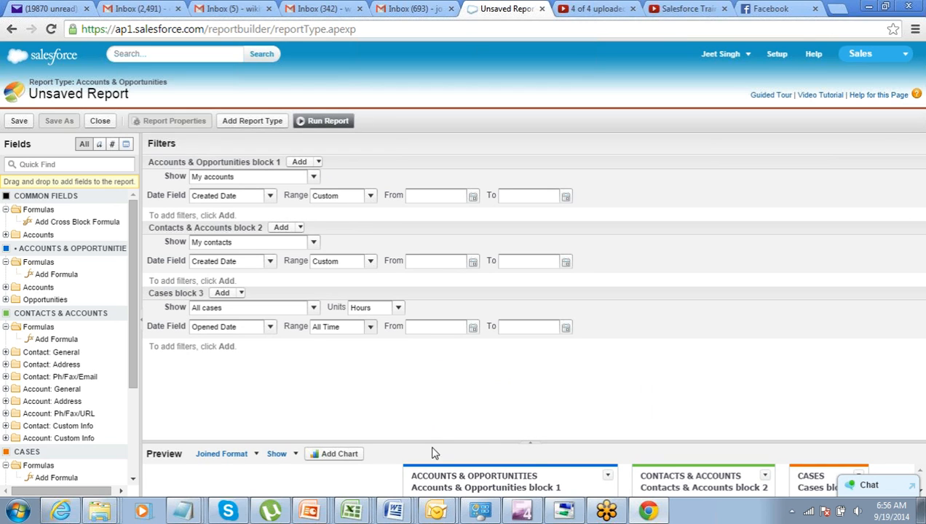
pyautogui.click(534, 448)
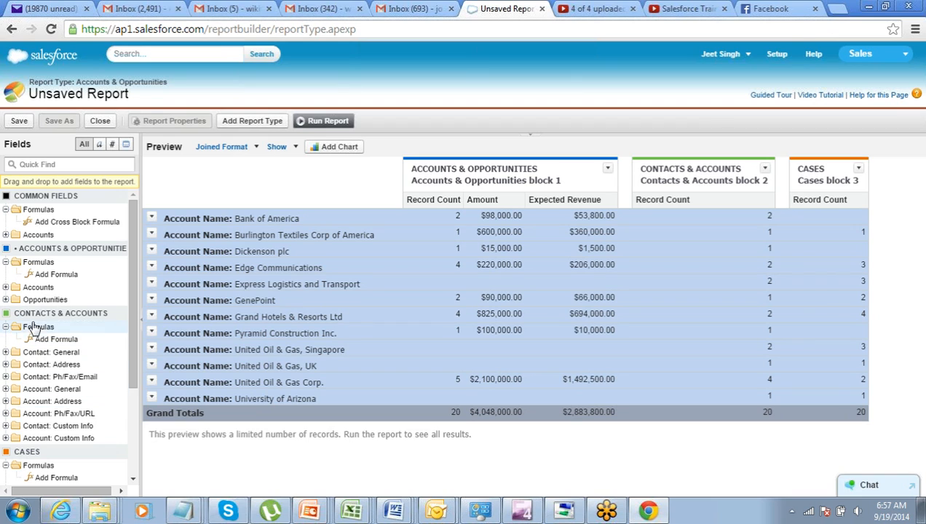
# - Examine the joined report's field groups, expand the common Accounts fields and review them against the account groupings in the preview
pyautogui.moveTo(133, 284); pyautogui.dragTo(128, 362)
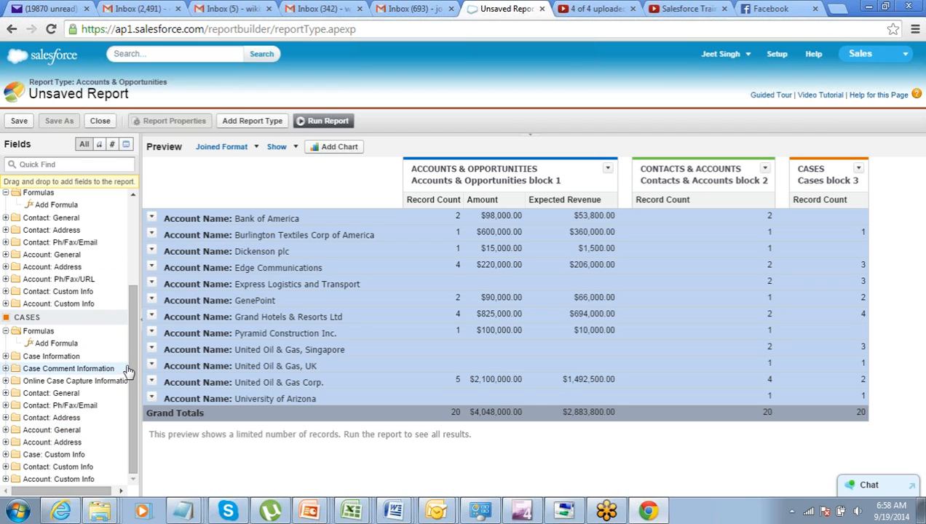
pyautogui.moveTo(137, 361); pyautogui.dragTo(137, 241)
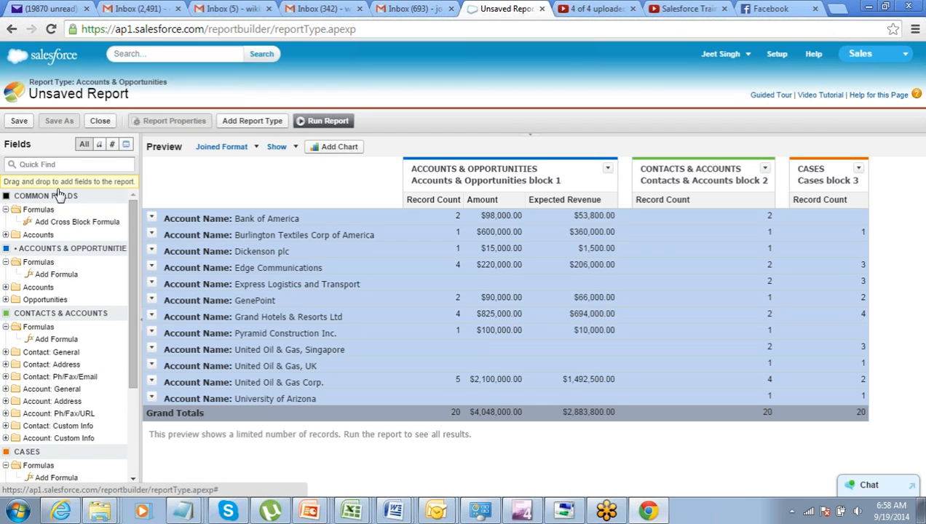
pyautogui.click(6, 235)
pyautogui.moveTo(133, 230); pyautogui.dragTo(131, 252)
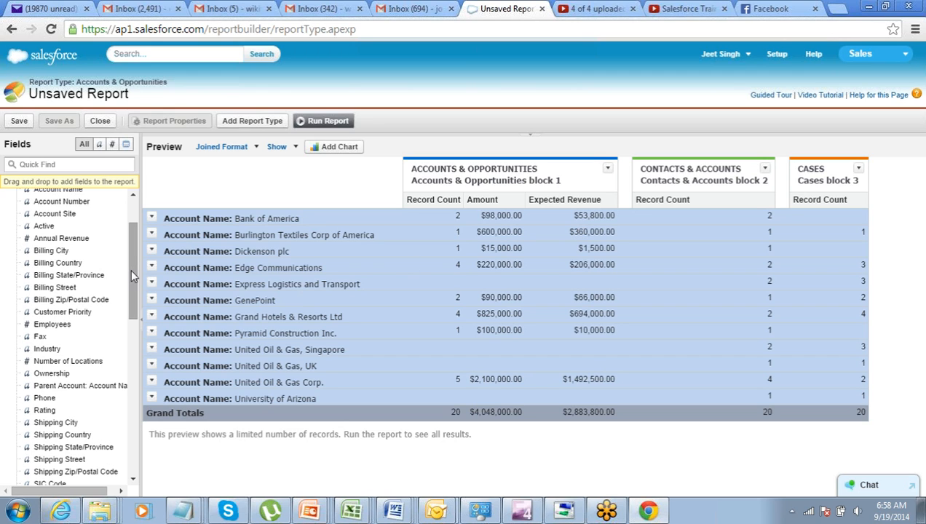
pyautogui.moveTo(128, 268); pyautogui.dragTo(129, 220)
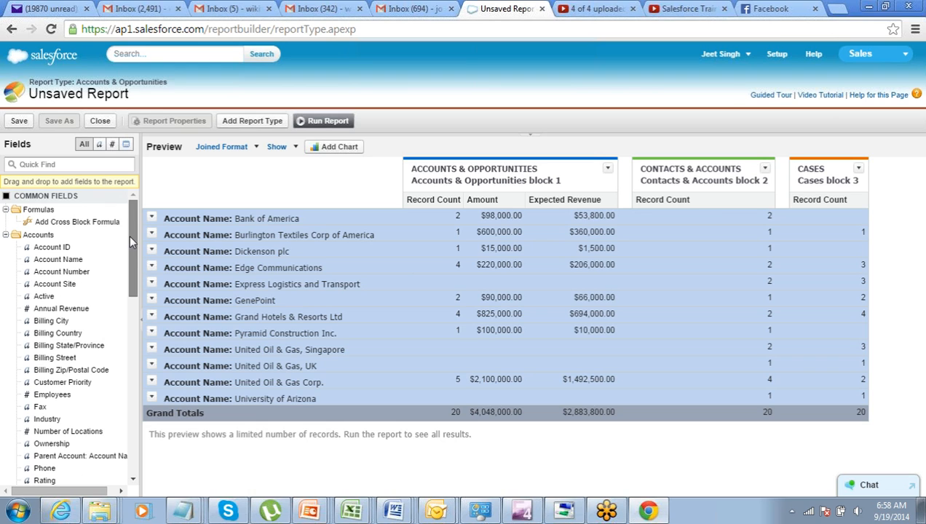
pyautogui.moveTo(129, 224); pyautogui.dragTo(130, 244)
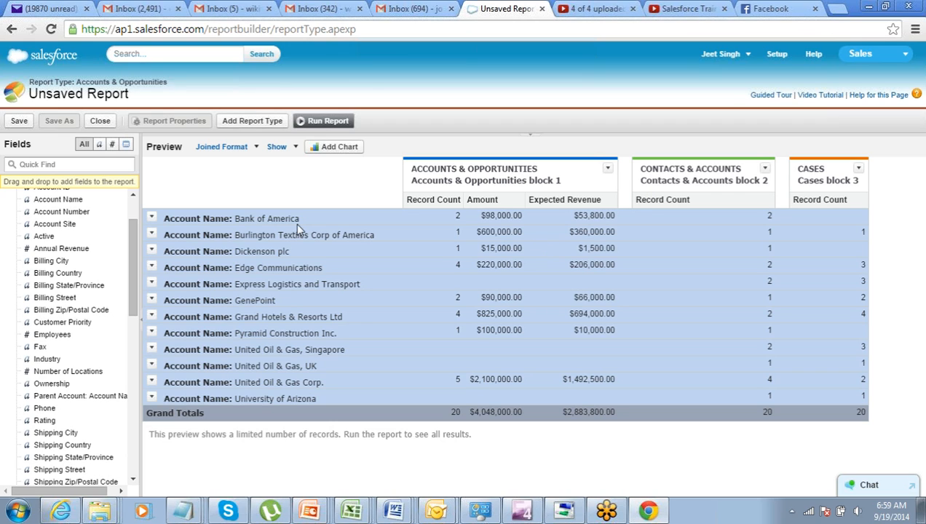
pyautogui.moveTo(234, 219); pyautogui.dragTo(284, 220)
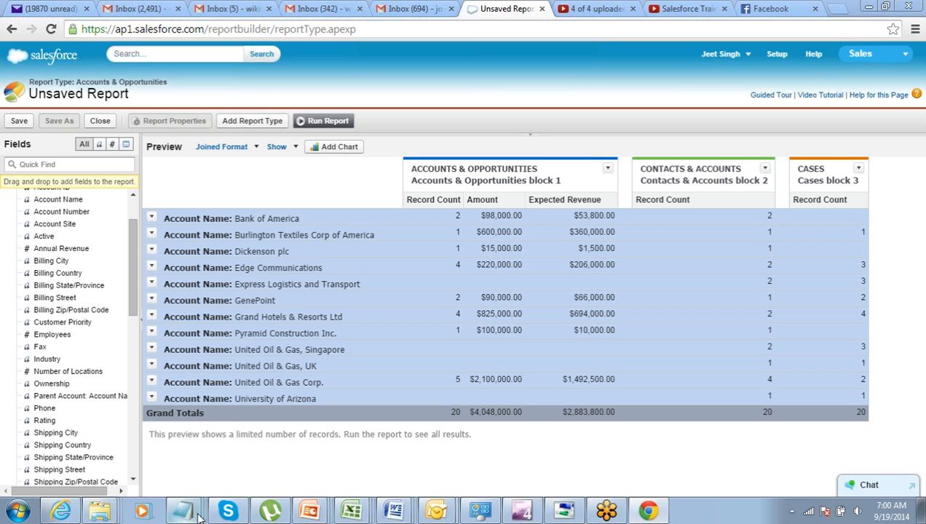
# - Switch to the untitled Notepad notes, add the line Dashboards below the Scheduled entry after a blank line, and switch to the slide show
pyautogui.moveTo(199, 516)
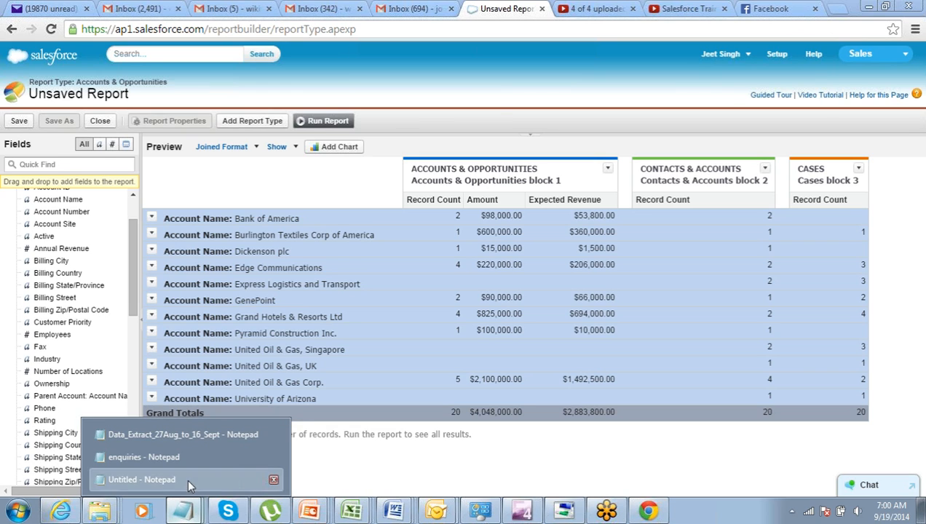
pyautogui.click(186, 478)
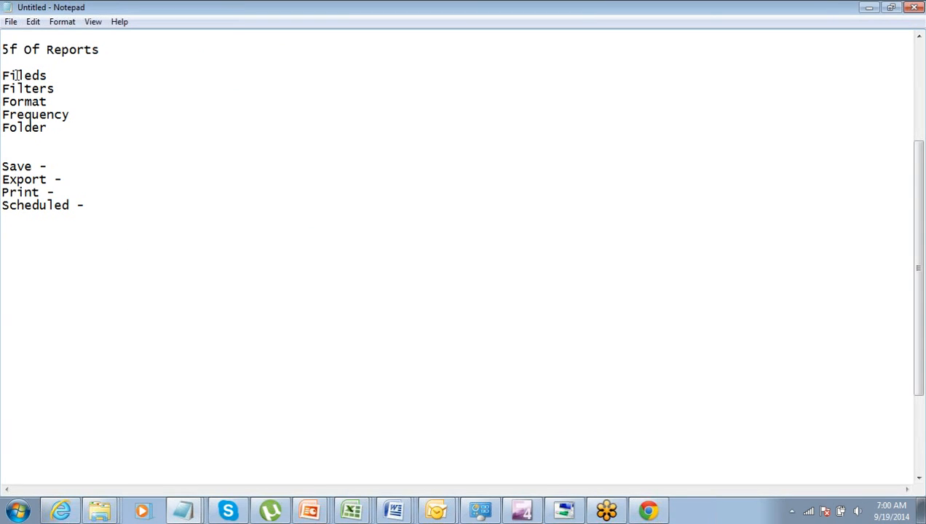
pyautogui.moveTo(16, 75); pyautogui.dragTo(25, 75)
pyautogui.moveTo(60, 128); pyautogui.dragTo(2, 128)
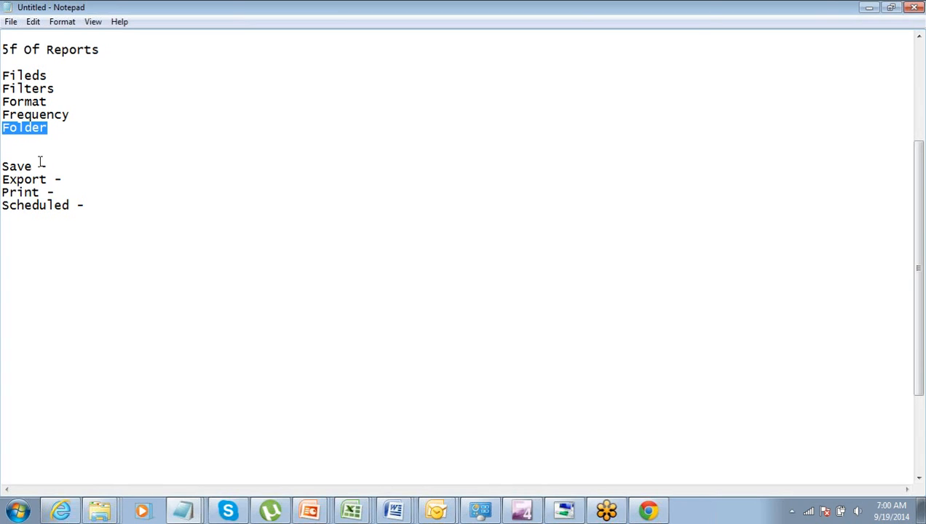
pyautogui.click(87, 205)
pyautogui.moveTo(3, 154)
pyautogui.mouseDown()
pyautogui.moveTo(4, 176)
pyautogui.moveTo(3, 165)
pyautogui.mouseUp()
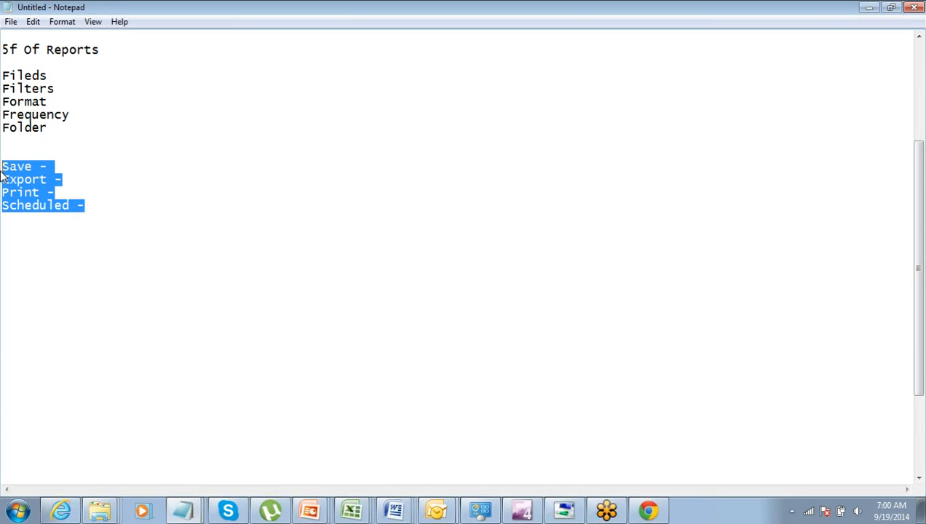
pyautogui.click(114, 206)
pyautogui.press('Return')
pyautogui.press('Return')
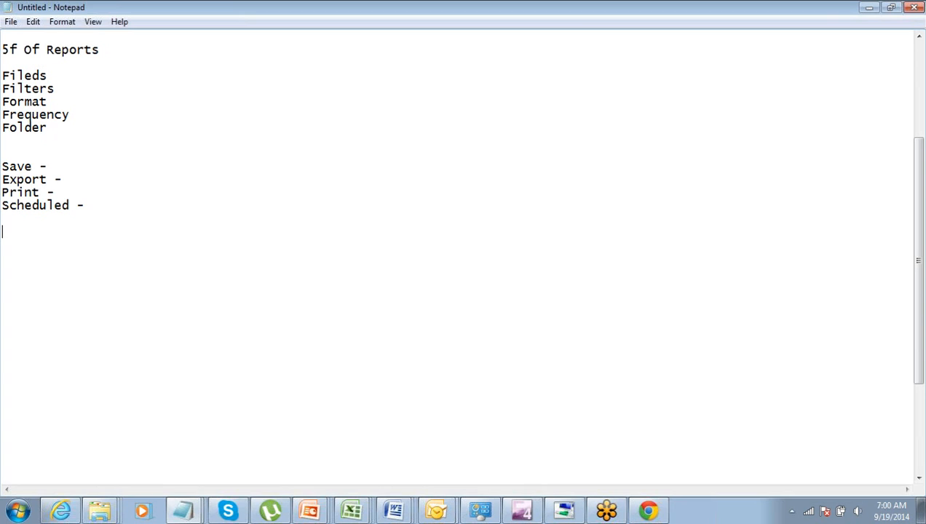
pyautogui.write('Dashboards')
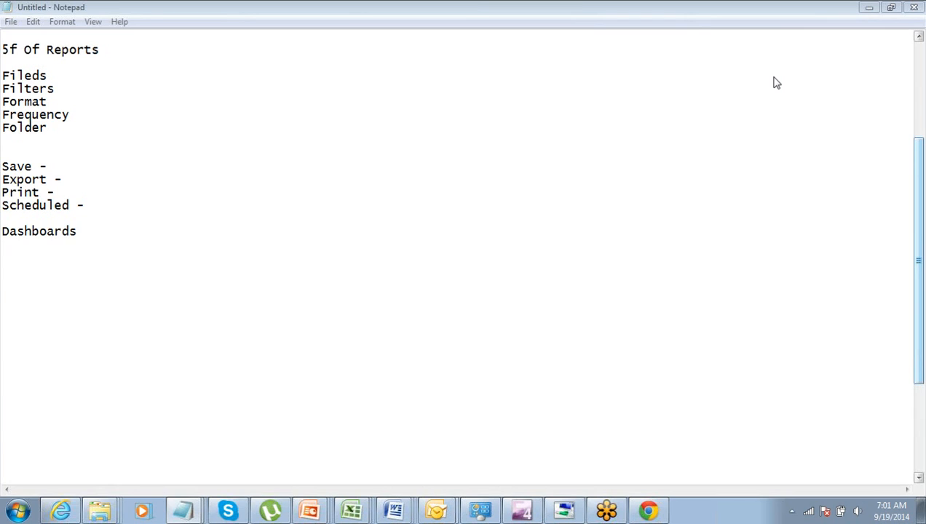
pyautogui.hotkey('alt', 'Tab')
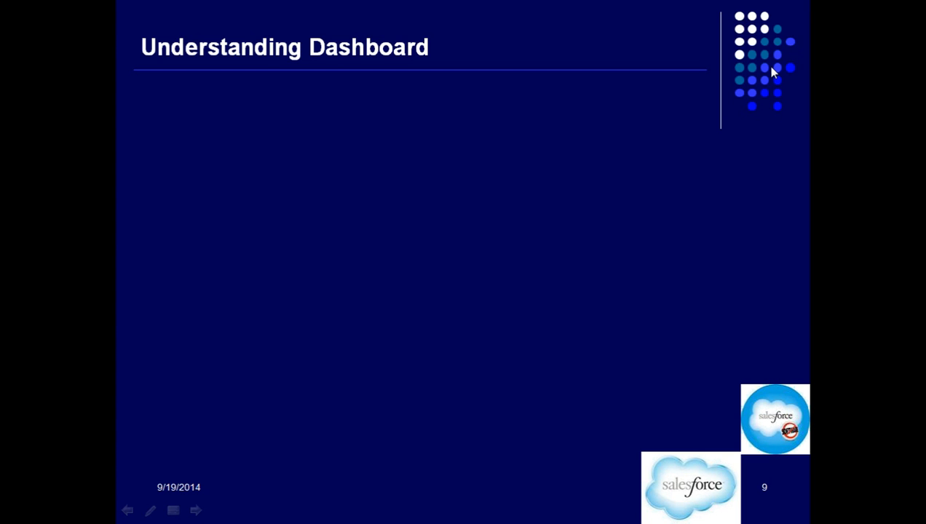
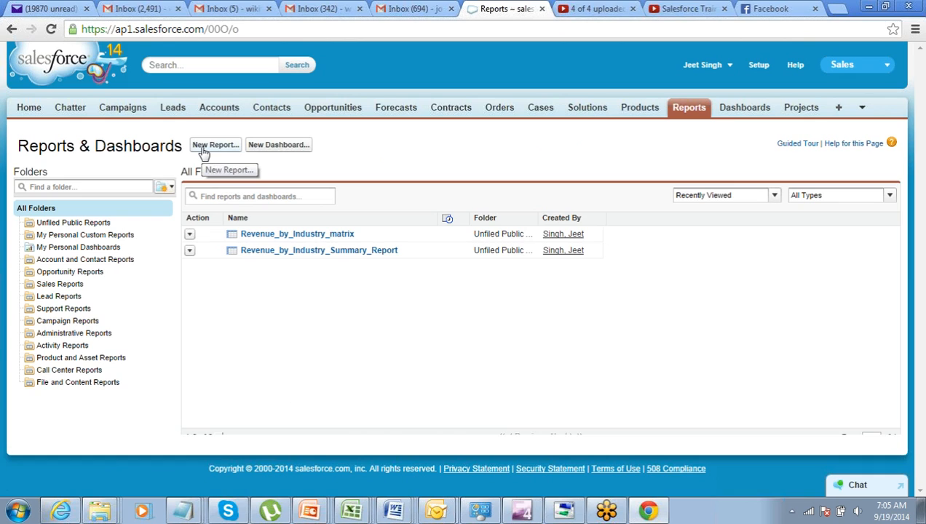
# - Create a new Salesforce dashboard and decline the guided tour
pyautogui.click(278, 149)
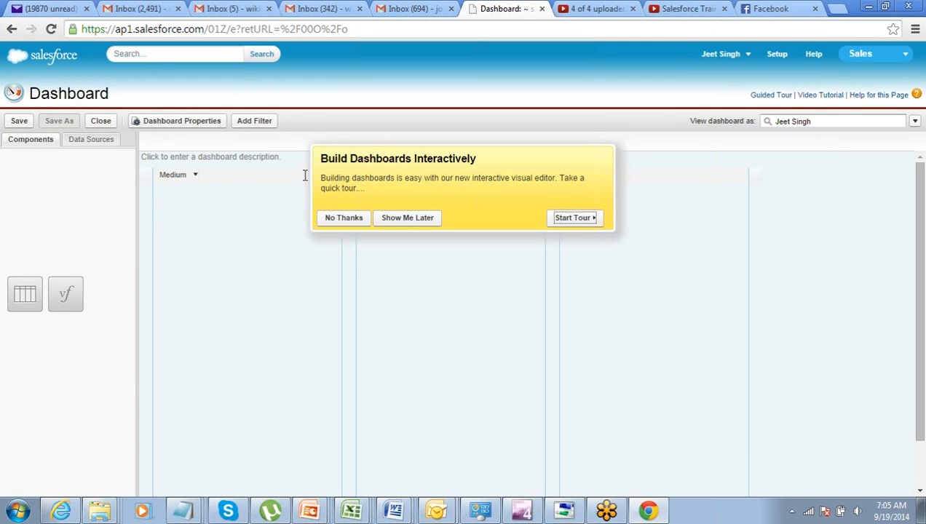
pyautogui.click(342, 218)
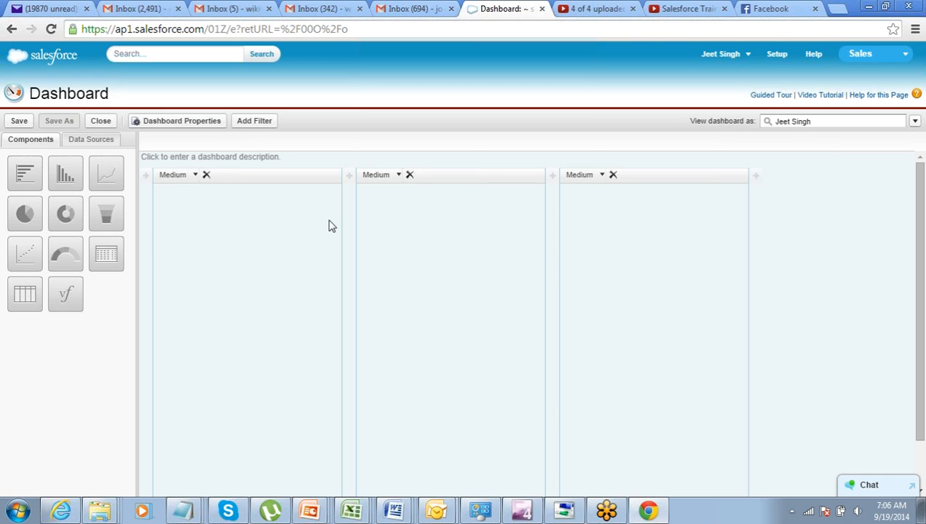
# - In the untitled Notepad notes, add the lines "Components" and "Dat Source(comes from Reports)" below Dashboards, and return to the Salesforce dashboard
pyautogui.click(184, 512)
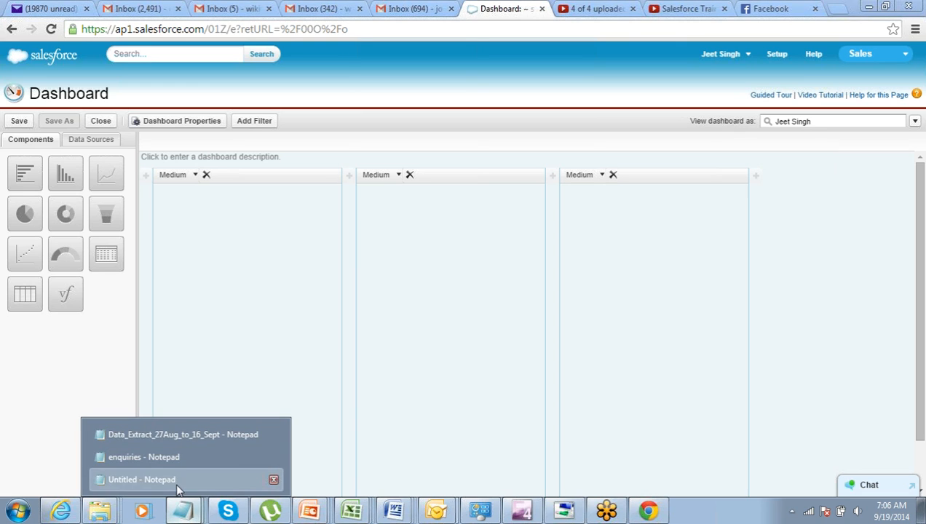
pyautogui.click(178, 487)
pyautogui.press('Return')
pyautogui.press('Return')
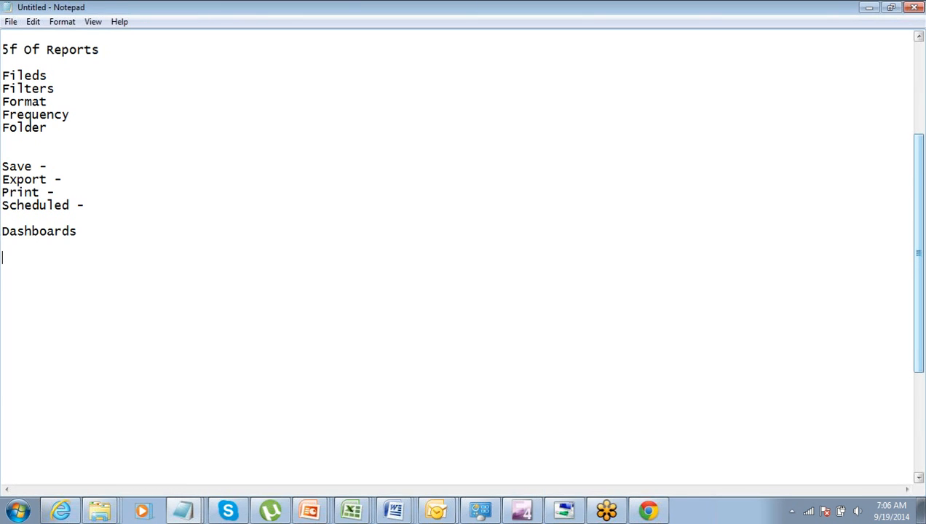
pyautogui.write('Components')
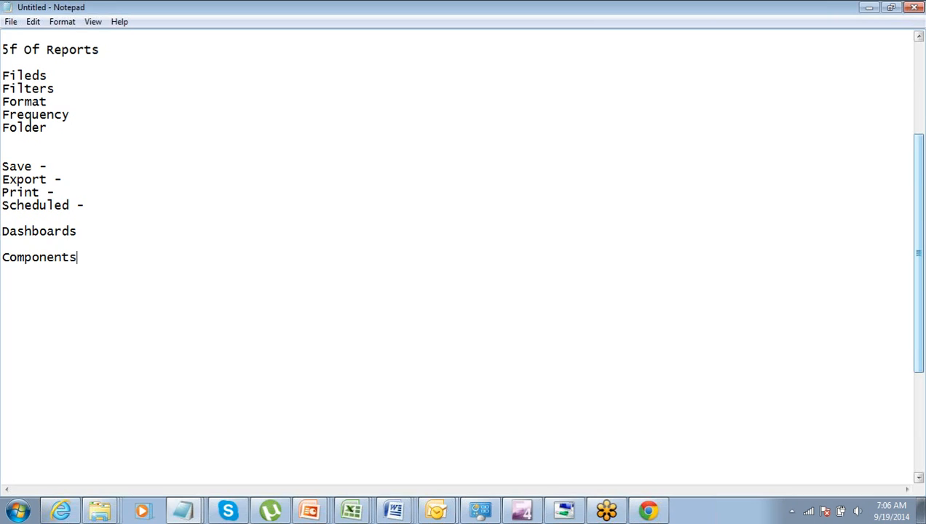
pyautogui.press('Return')
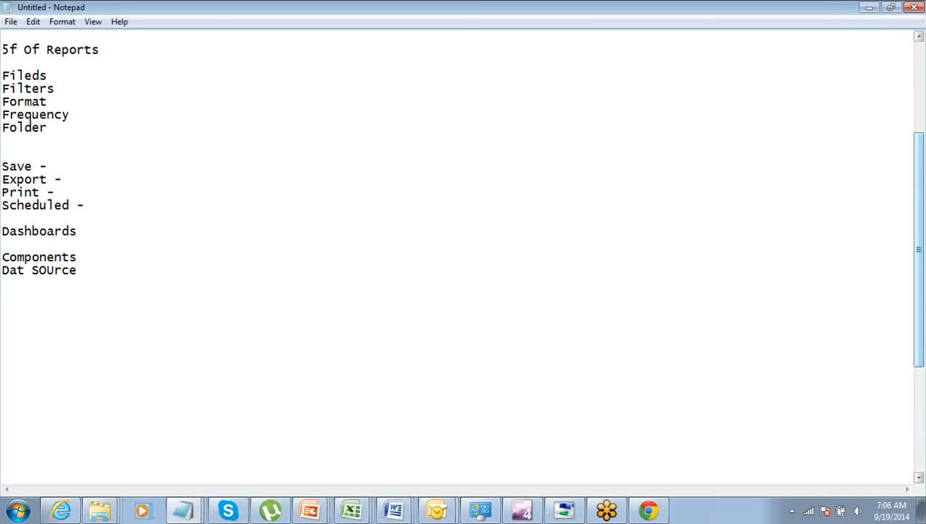
pyautogui.write('ource(comes from Reports')
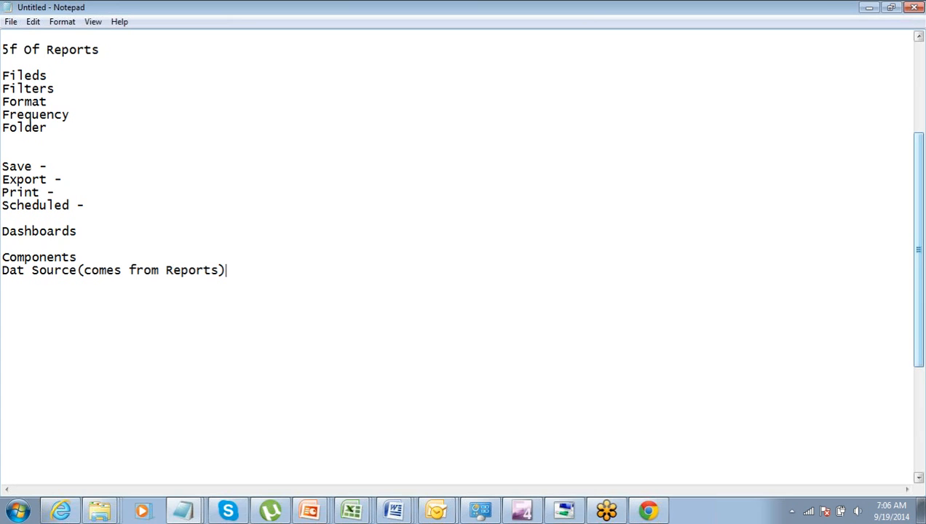
pyautogui.hotkey('alt', 'Tab')
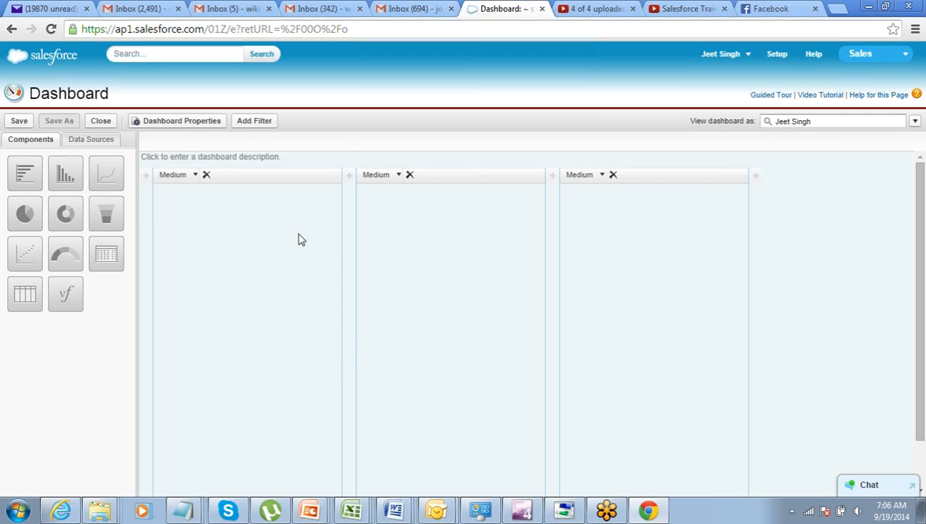
# - Add one pie chart component to each of the three dashboard columns
pyautogui.moveTo(21, 219); pyautogui.dragTo(246, 243)
pyautogui.moveTo(64, 214); pyautogui.dragTo(444, 263)
pyautogui.moveTo(29, 222); pyautogui.dragTo(372, 333)
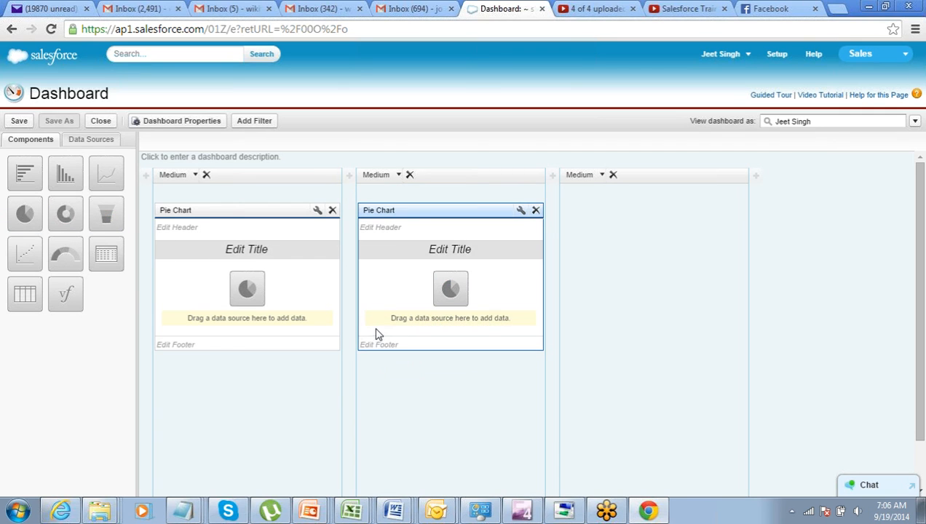
pyautogui.moveTo(25, 217); pyautogui.dragTo(613, 234)
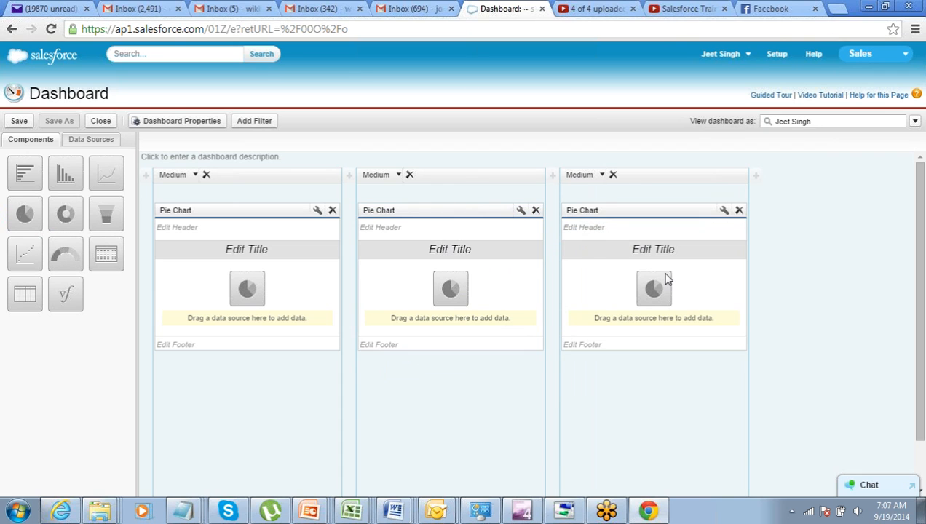
# - Add a vertical bar chart, a horizontal bar chart and a line chart below the pie charts in the first, second and third columns
pyautogui.moveTo(923, 397); pyautogui.dragTo(917, 366)
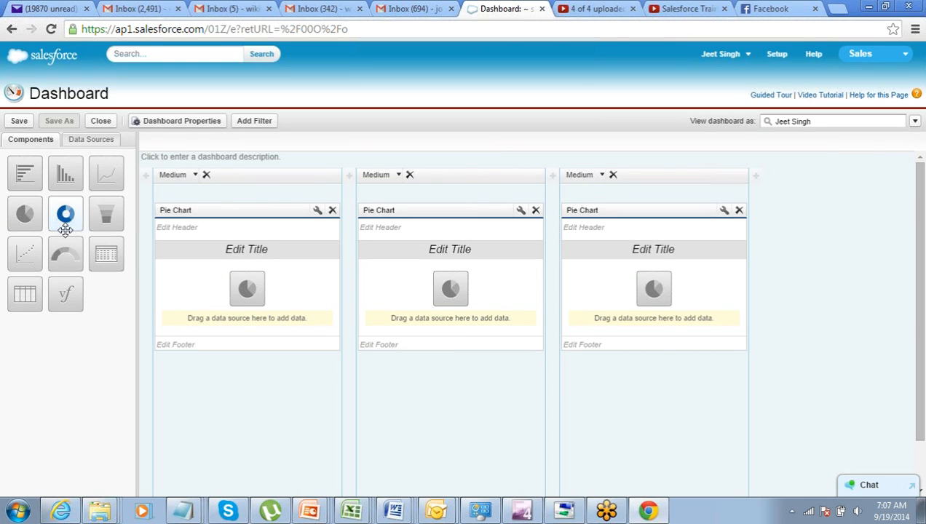
pyautogui.moveTo(66, 178); pyautogui.dragTo(218, 384)
pyautogui.moveTo(29, 188); pyautogui.dragTo(401, 421)
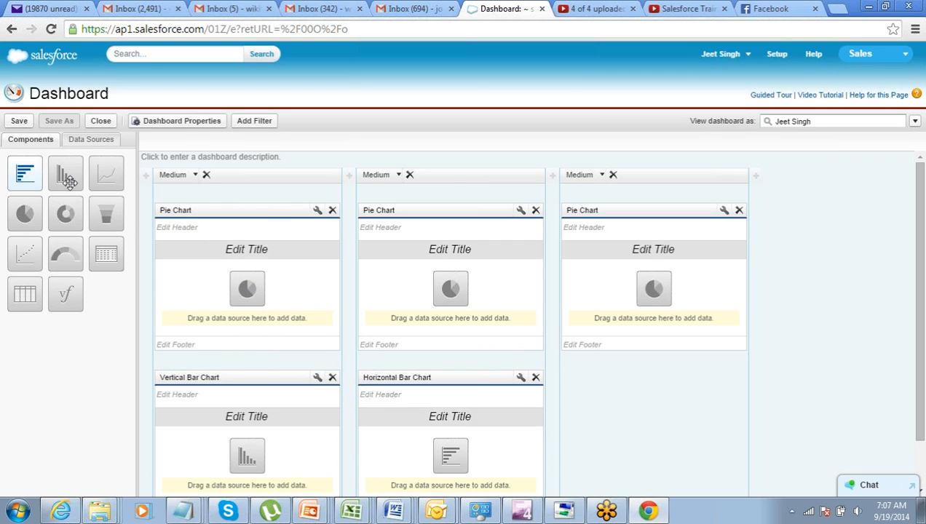
pyautogui.moveTo(106, 175); pyautogui.dragTo(571, 418)
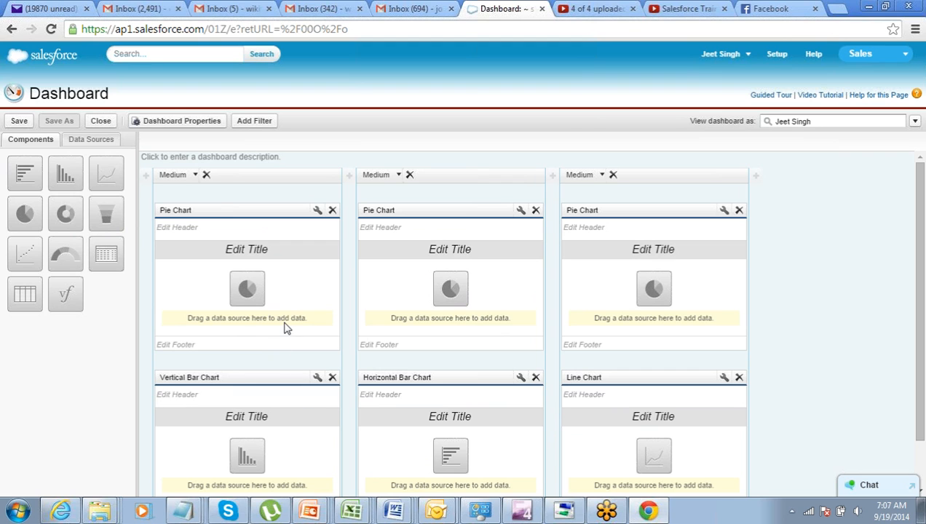
# - Delete the vertical bar, horizontal bar and line chart components below the pie charts
pyautogui.click(331, 378)
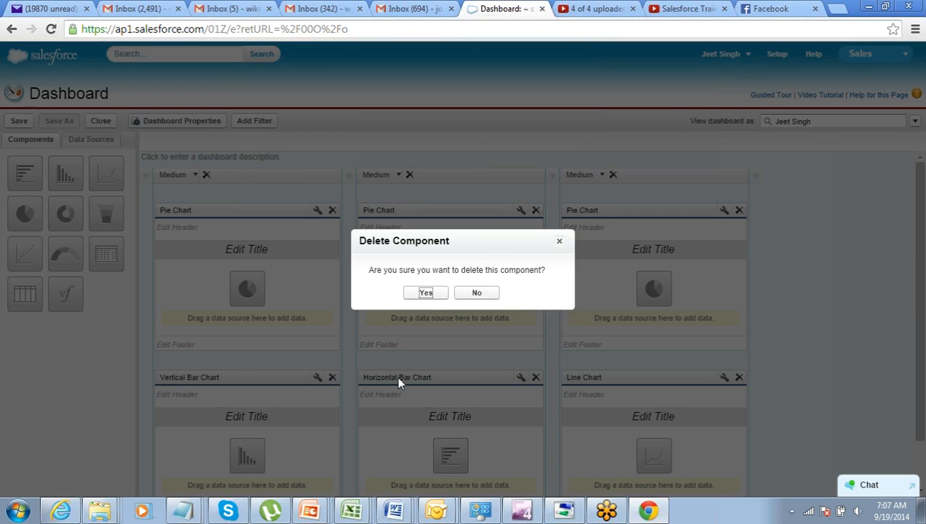
pyautogui.click(428, 294)
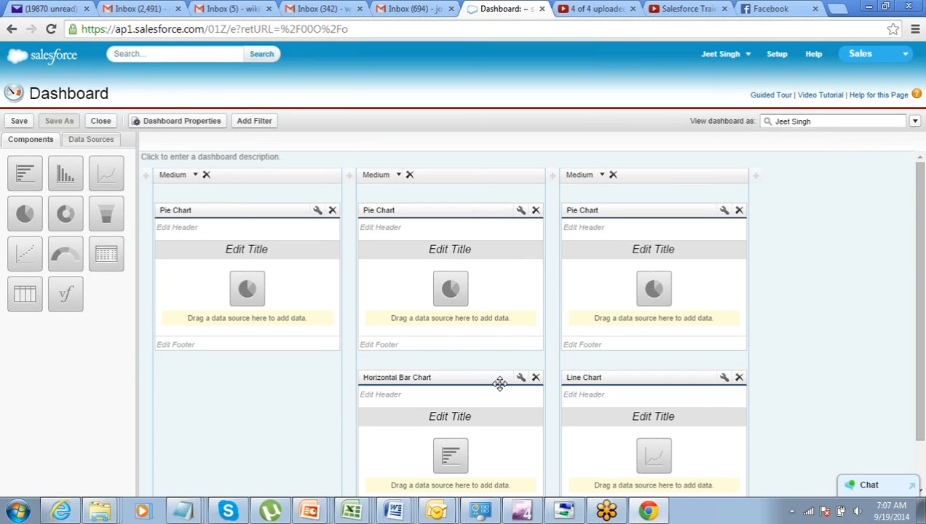
pyautogui.click(535, 378)
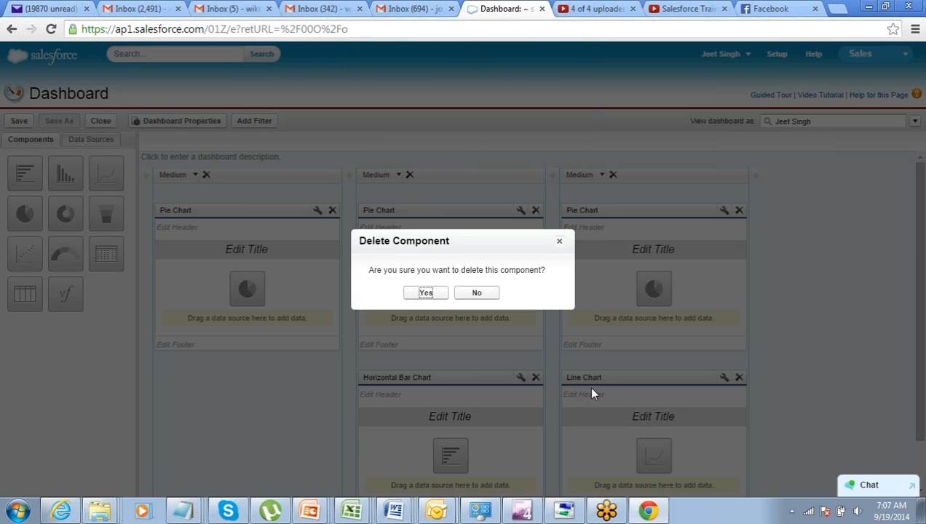
pyautogui.click(428, 295)
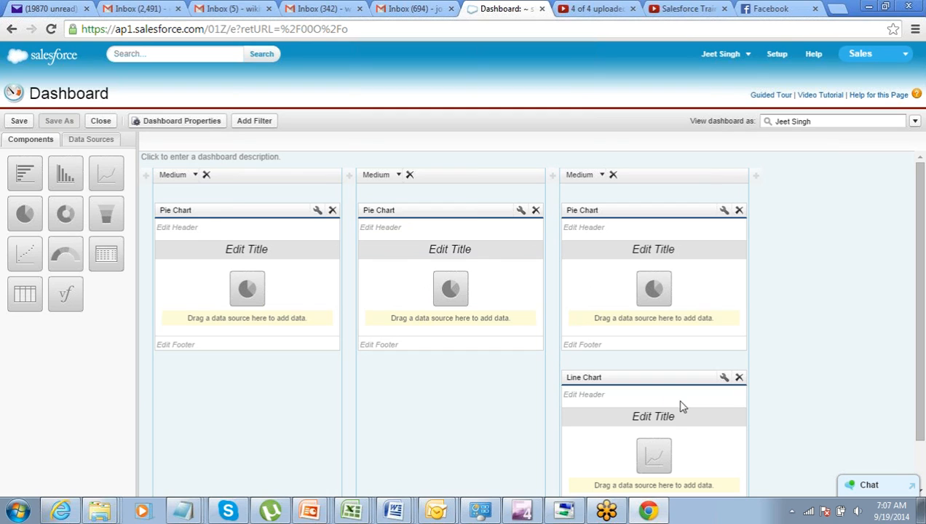
pyautogui.click(738, 379)
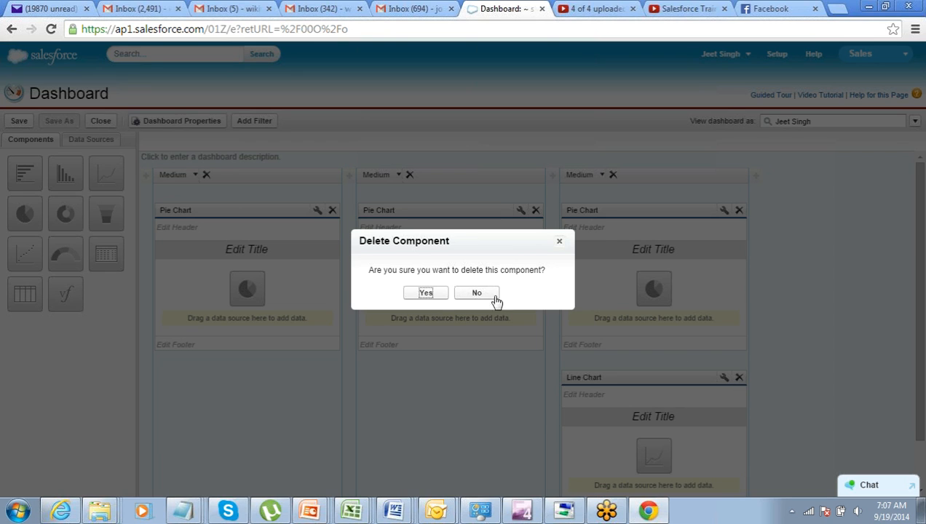
pyautogui.click(429, 296)
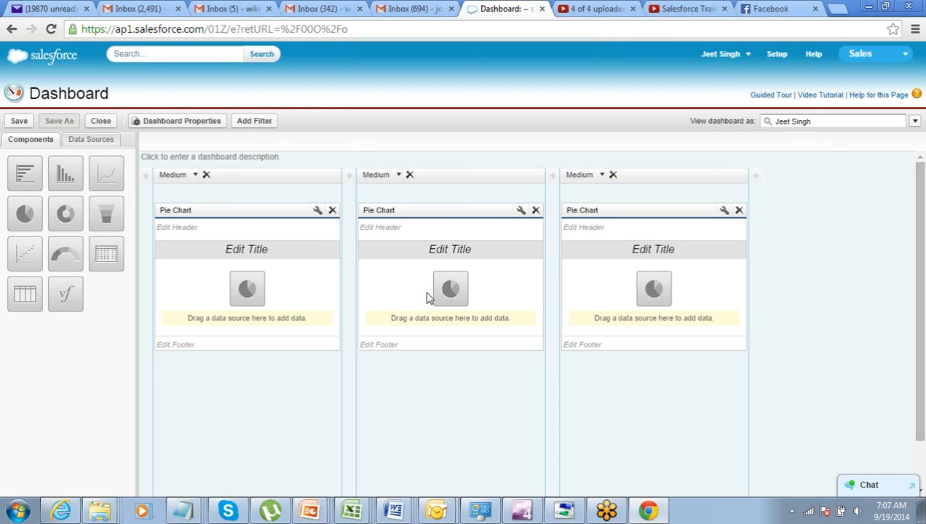
# - Assign the Revenue_by_Industry_matrix report to the first pie chart and Revenue_by_Industry_Summary_Report to the second and third pie charts
pyautogui.click(80, 142)
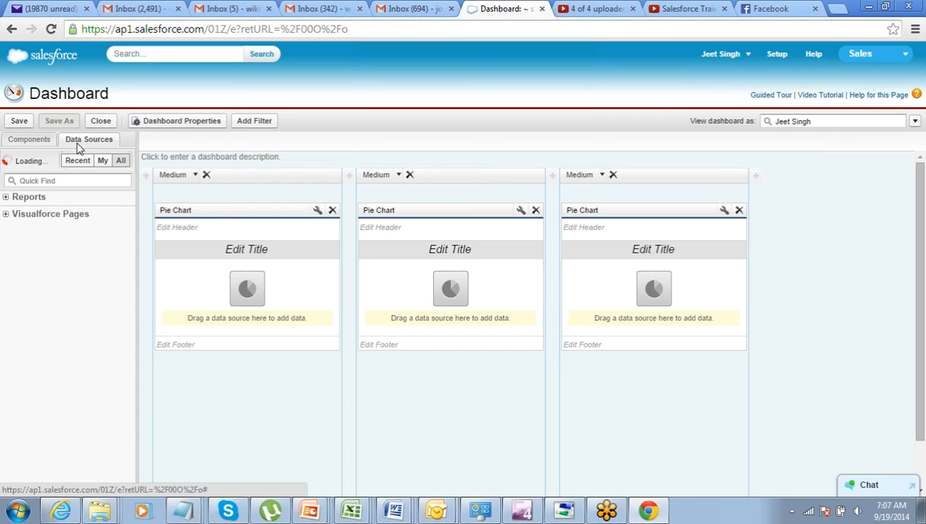
pyautogui.click(6, 197)
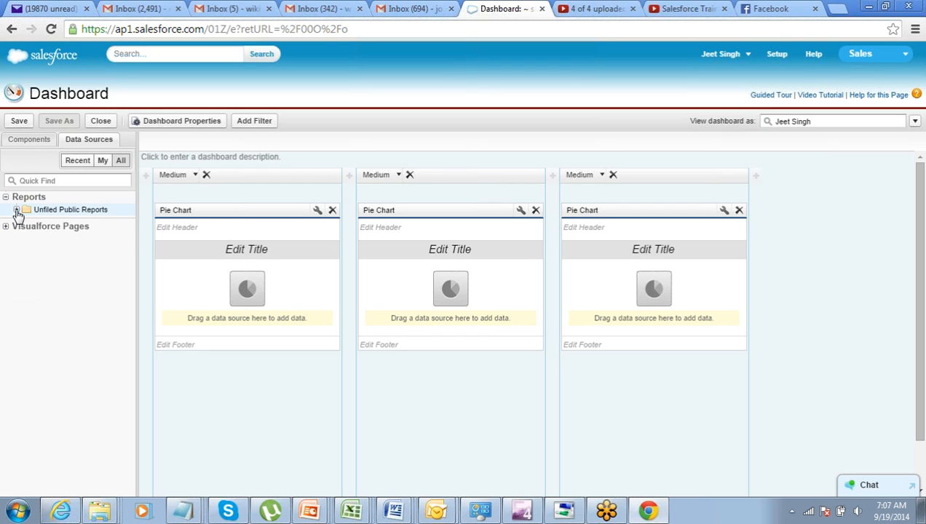
pyautogui.click(16, 210)
pyautogui.moveTo(77, 224); pyautogui.dragTo(223, 292)
pyautogui.moveTo(56, 234); pyautogui.dragTo(431, 297)
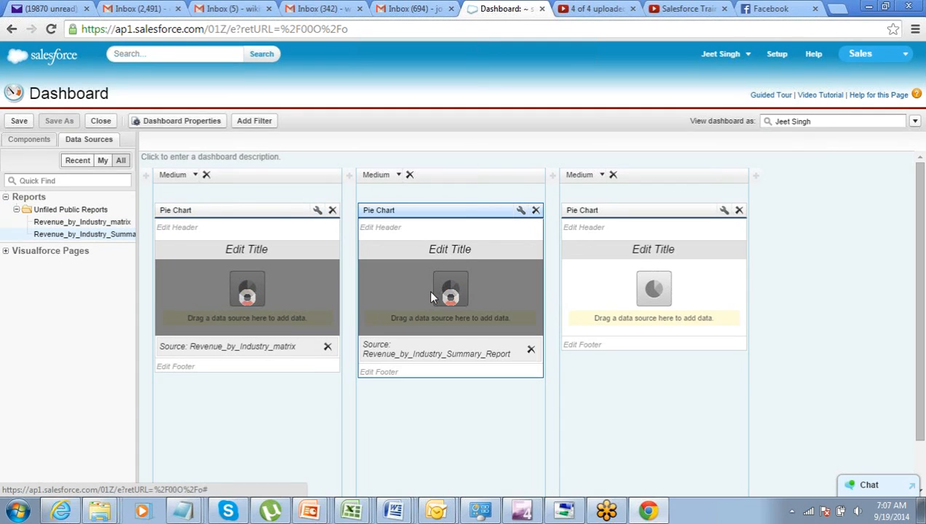
pyautogui.moveTo(97, 235); pyautogui.dragTo(655, 304)
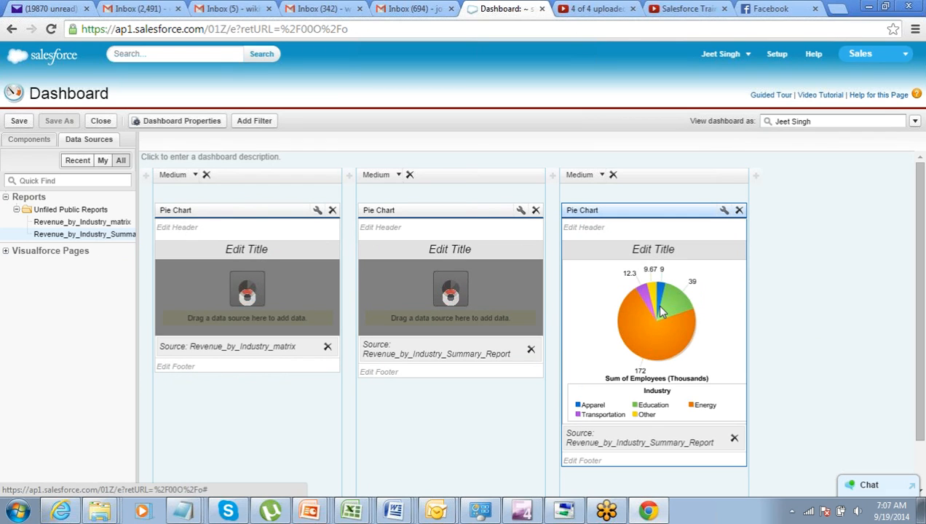
# - Title the pie chart in the third column "Sales Team Performance"
pyautogui.click(662, 249)
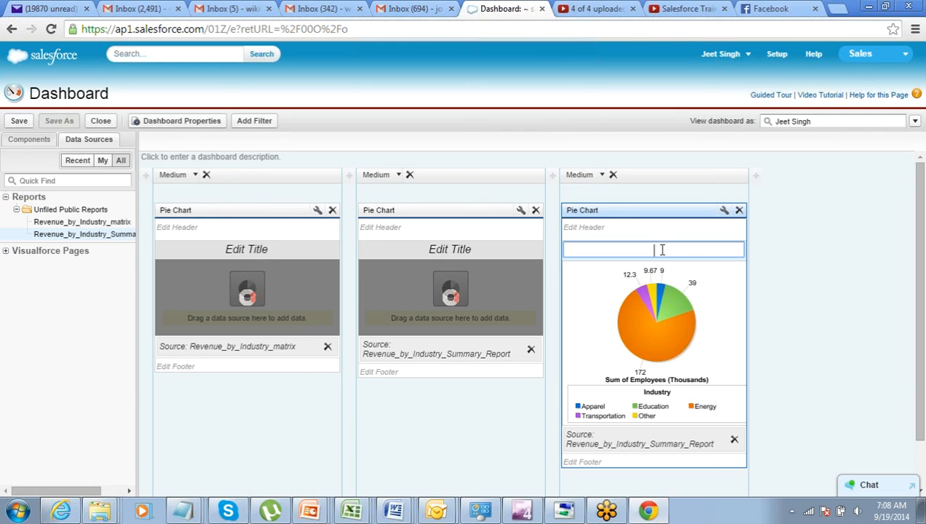
pyautogui.write('Sales ')
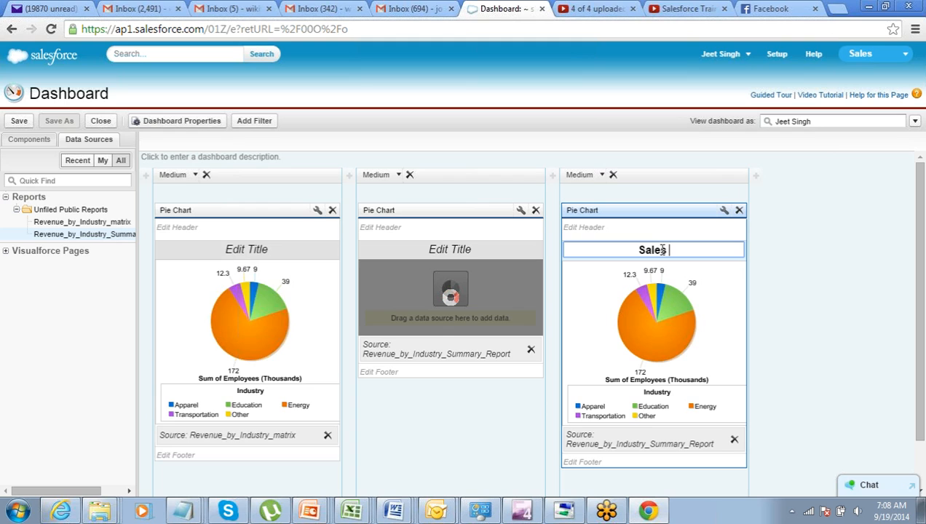
pyautogui.write('Team Per')
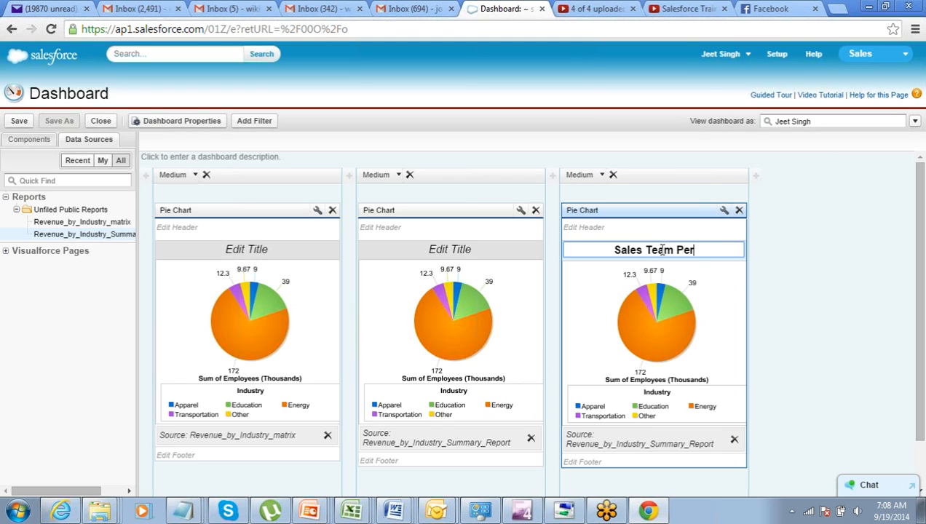
pyautogui.write('formance')
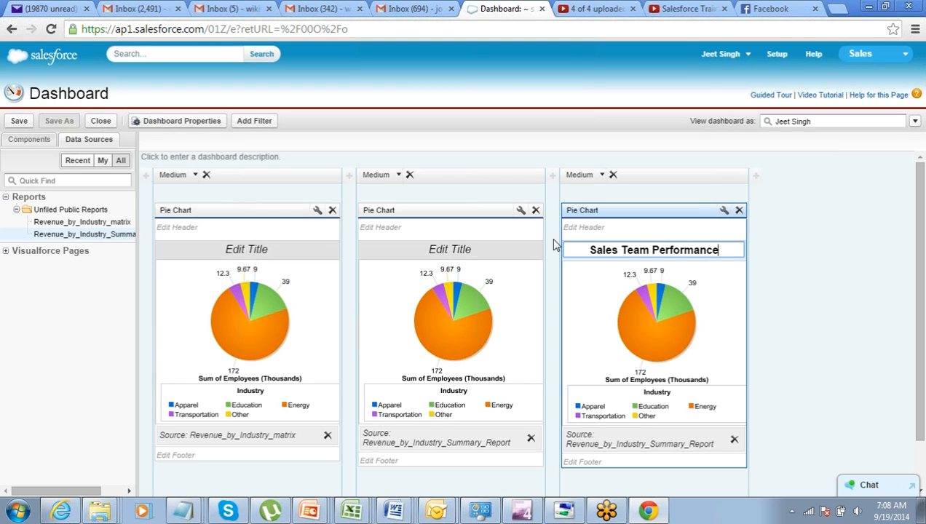
# - Title the pie chart in the second column "Customer Support Performance"
pyautogui.click(458, 249)
pyautogui.write('Customer ')
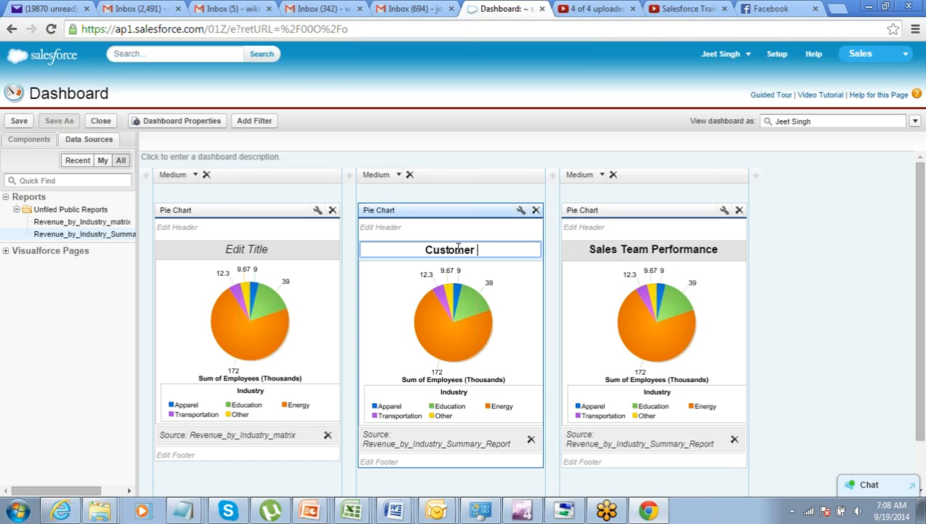
pyautogui.write('Supprt')
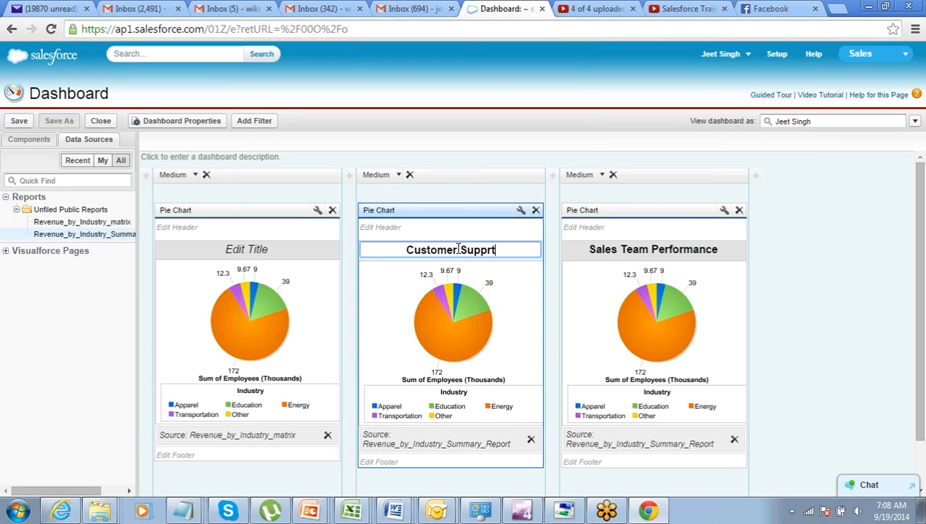
pyautogui.press('BackSpace')
pyautogui.press('BackSpace')
pyautogui.write('o')
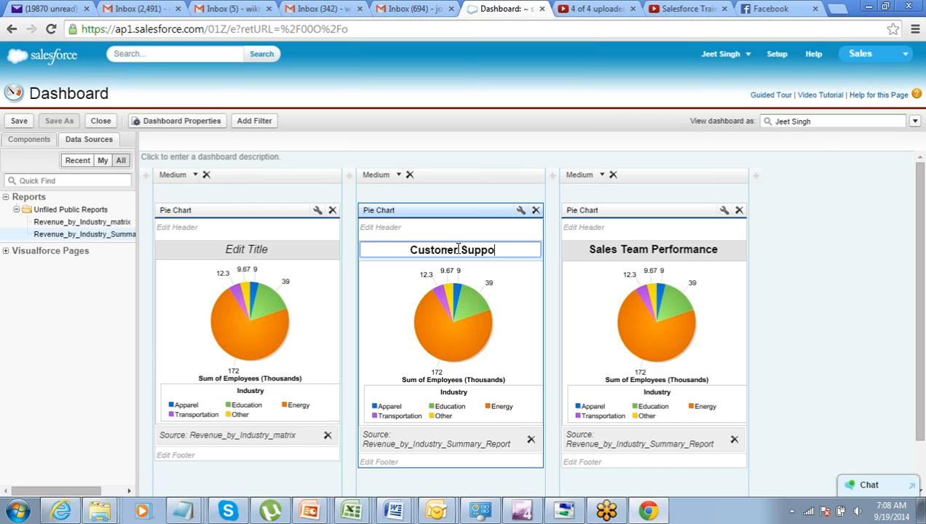
pyautogui.write('rt Team ')
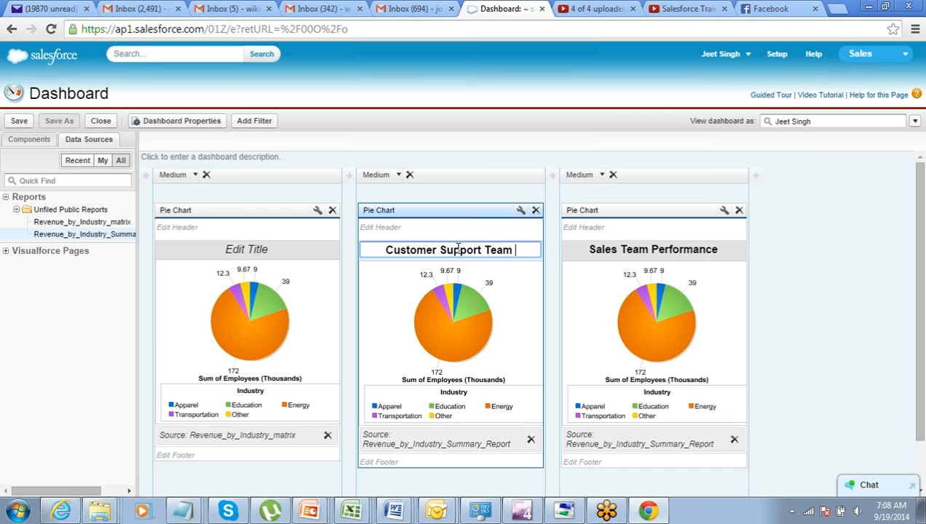
pyautogui.write('Performanc')
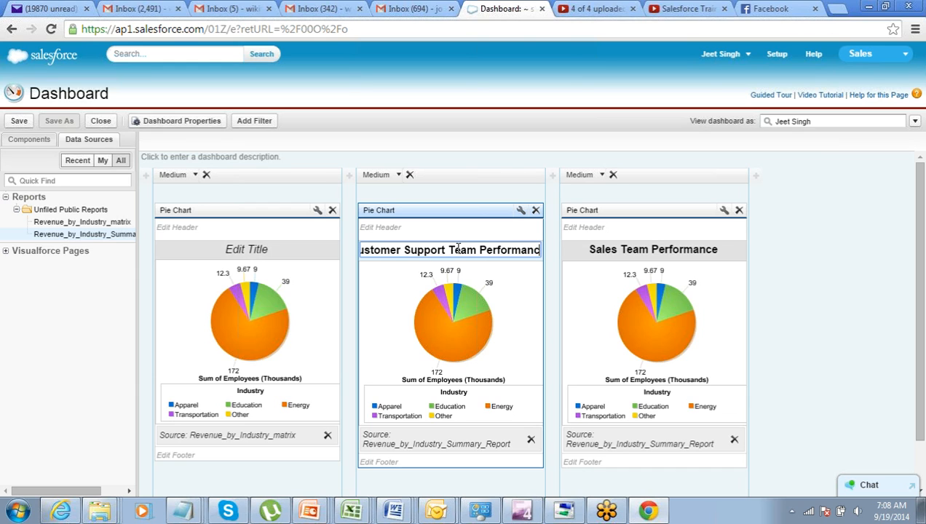
pyautogui.write('e')
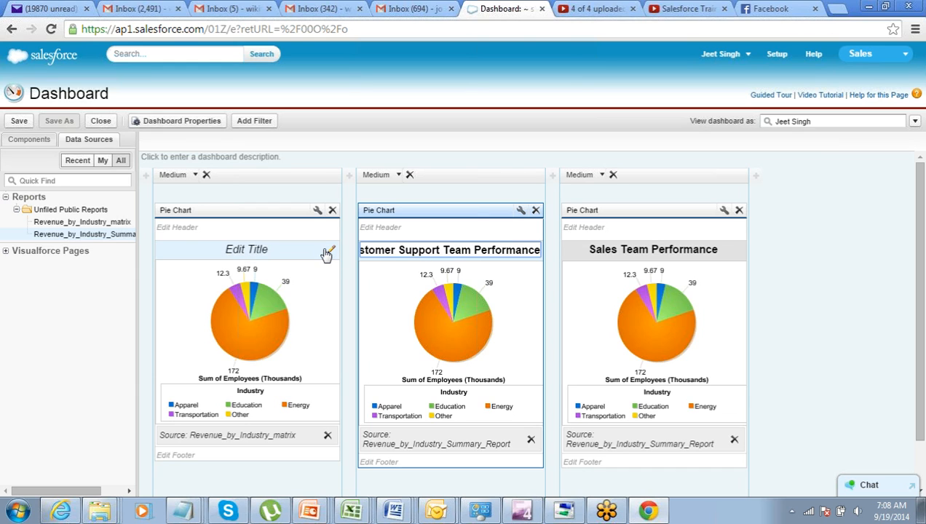
pyautogui.doubleClick(470, 249)
pyautogui.press('BackSpace')
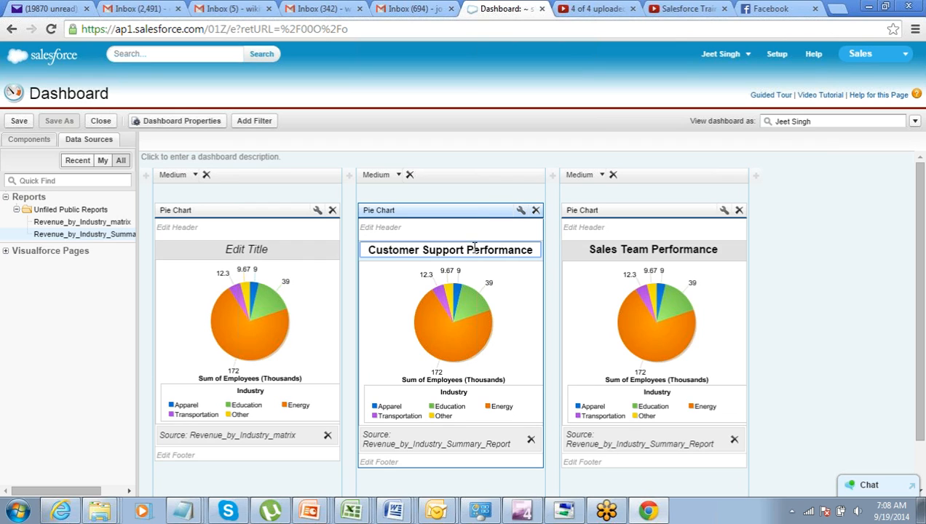
# - Title the pie chart in the first column "Marketing Plan"
pyautogui.click(254, 251)
pyautogui.write('Marketing')
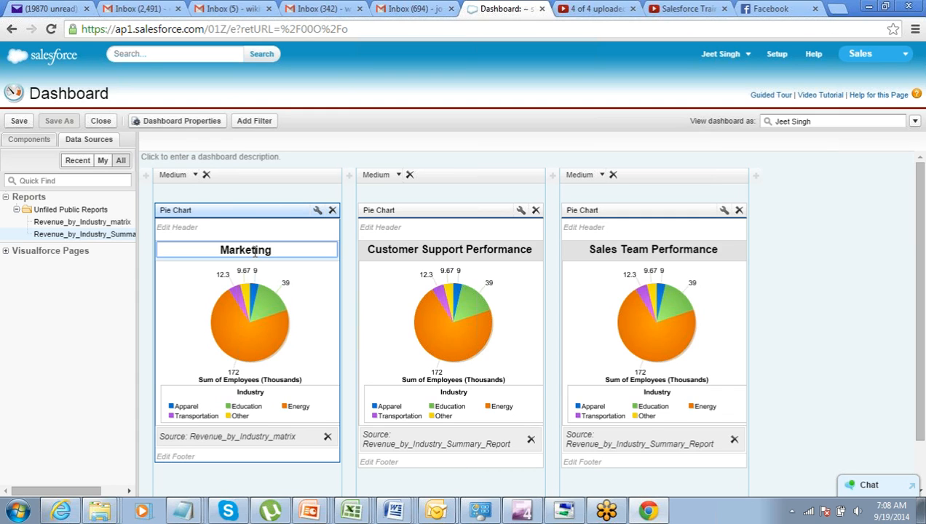
pyautogui.write('Perfo')
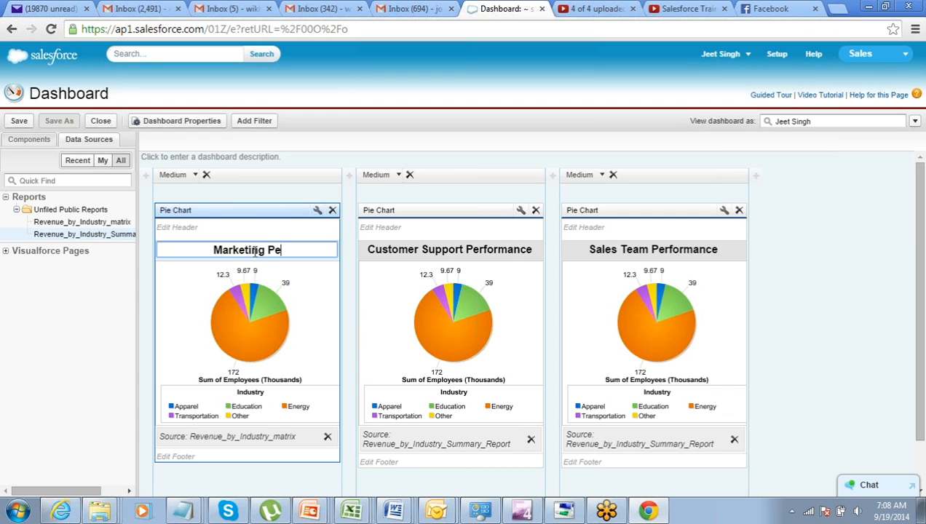
pyautogui.press('BackSpace')
pyautogui.press('BackSpace')
pyautogui.press('BackSpace')
pyautogui.press('BackSpace')
pyautogui.write('lan')
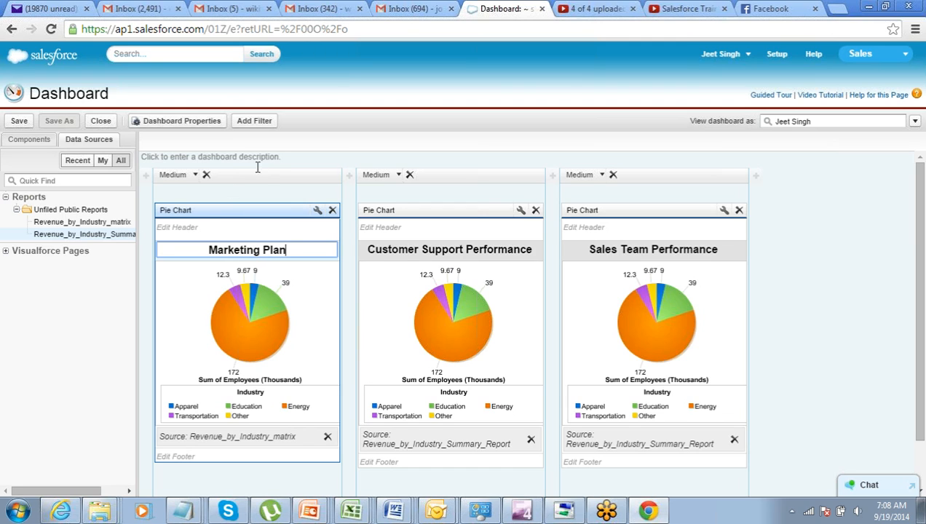
pyautogui.click(399, 95)
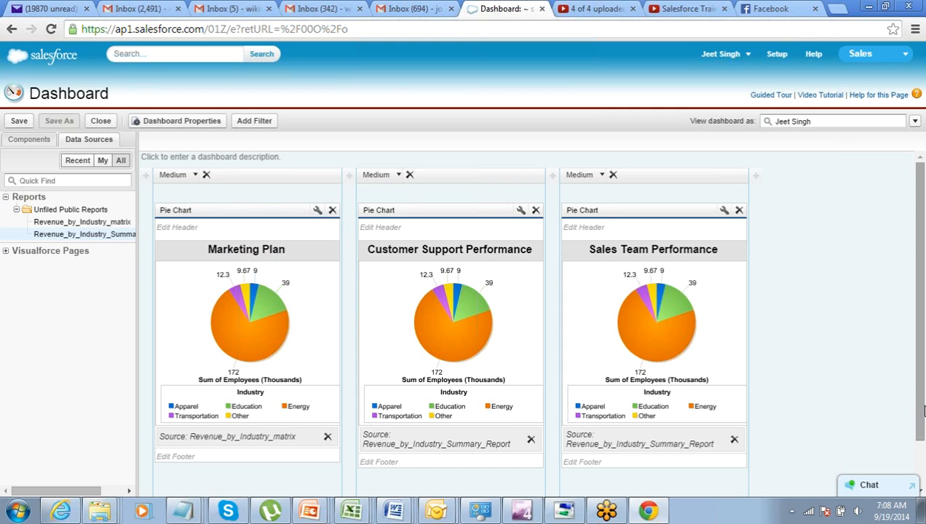
# - Change the Customer Support Performance component to a line chart and the Sales Team Performance component to a horizontal bar chart
pyautogui.scroll(-1, 921, 406)
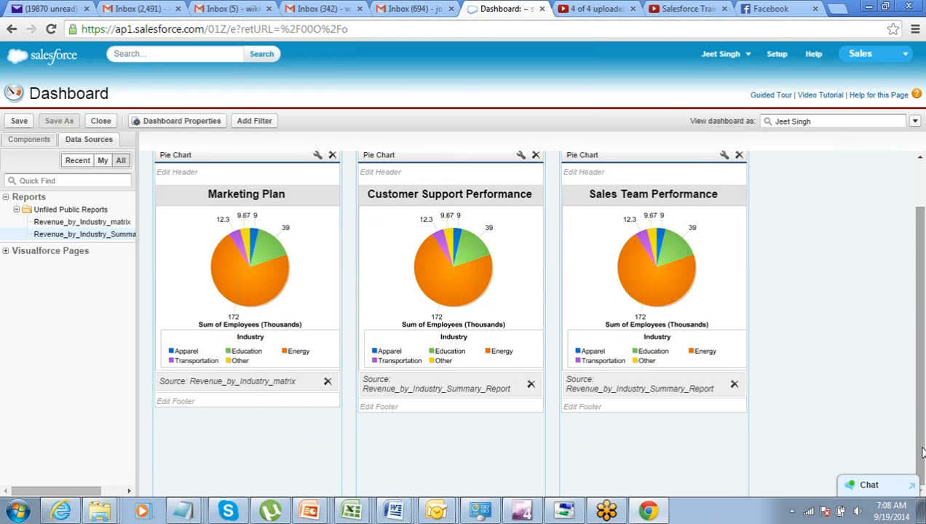
pyautogui.click(22, 139)
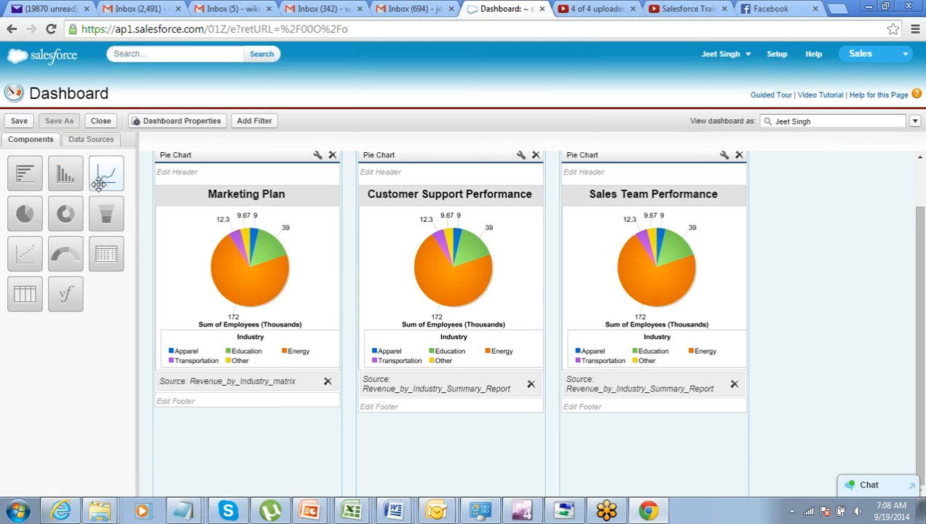
pyautogui.moveTo(100, 184); pyautogui.dragTo(414, 287)
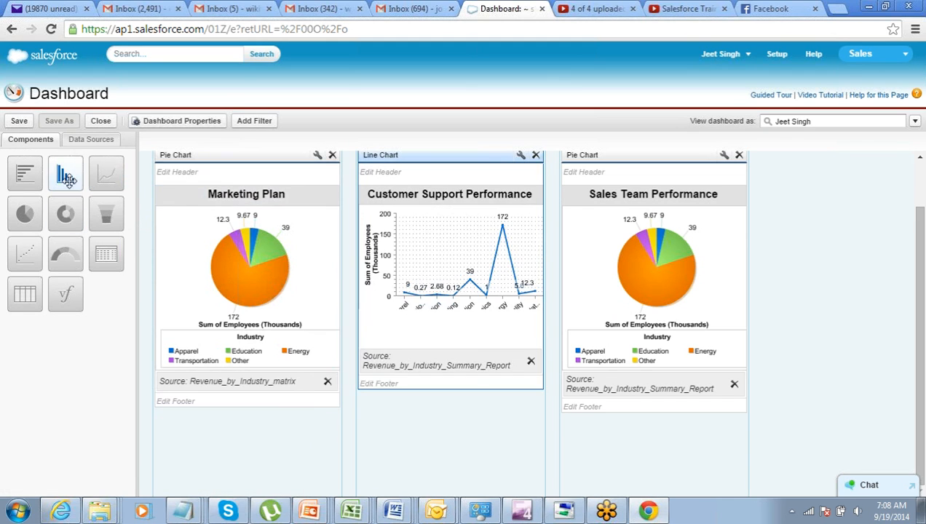
pyautogui.moveTo(25, 175); pyautogui.dragTo(599, 250)
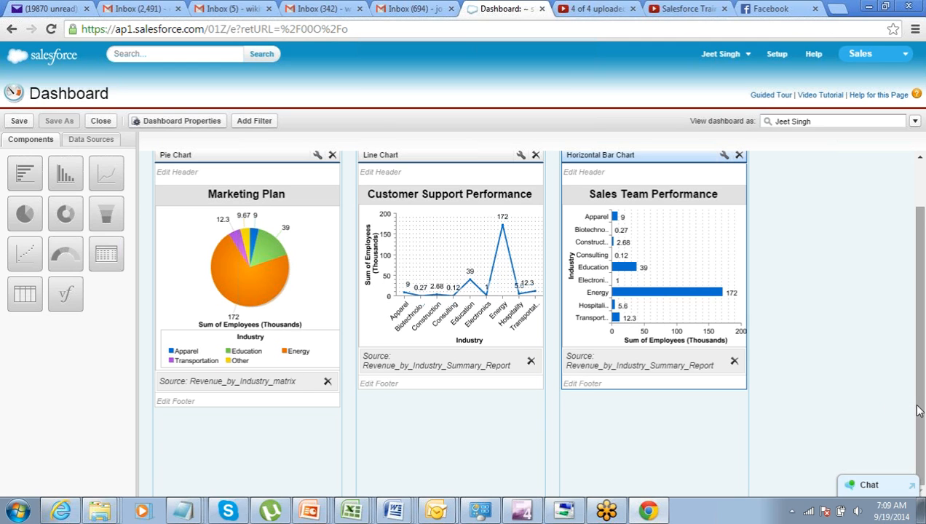
pyautogui.moveTo(917, 403)
pyautogui.mouseDown()
pyautogui.moveTo(919, 428)
pyautogui.moveTo(920, 384)
pyautogui.moveTo(919, 413)
pyautogui.mouseUp()
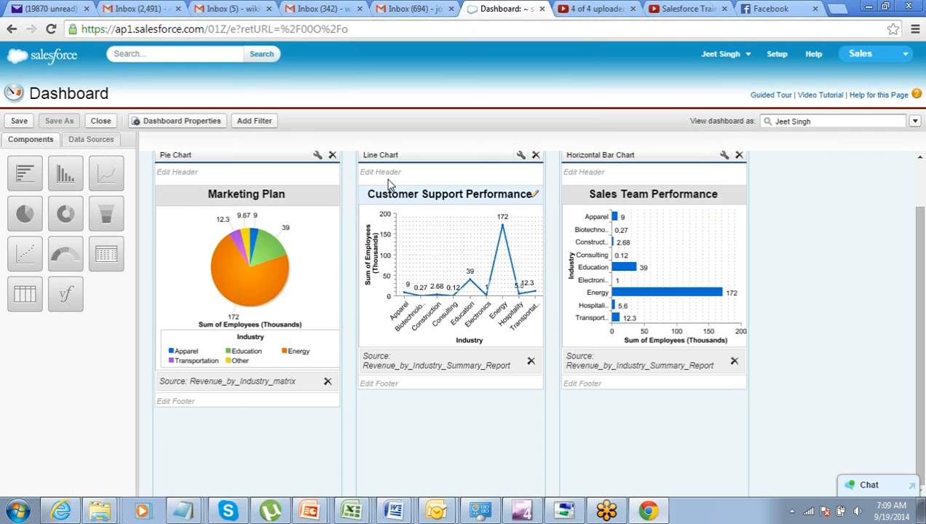
# - Save the dashboard with the title "Dashnoard1" in the My Personal Dashboards folder
pyautogui.click(17, 122)
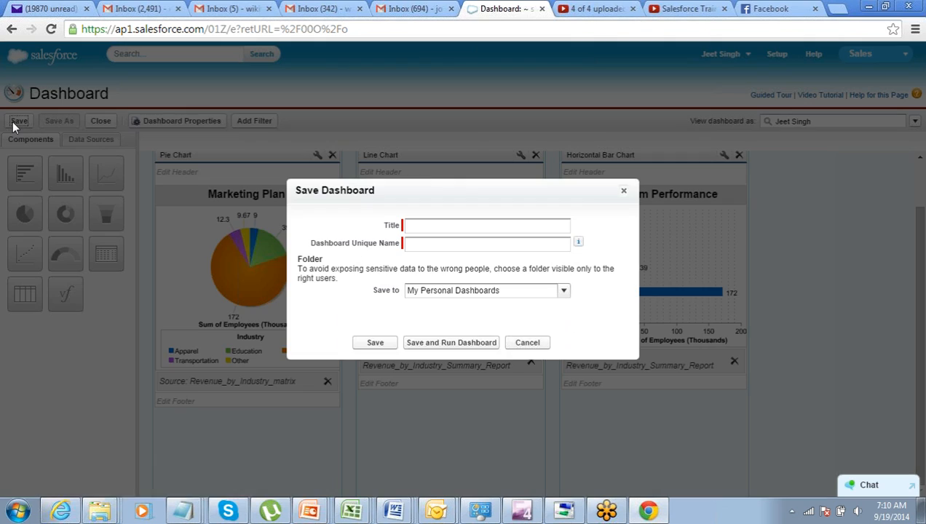
pyautogui.click(434, 227)
pyautogui.write('Dasho')
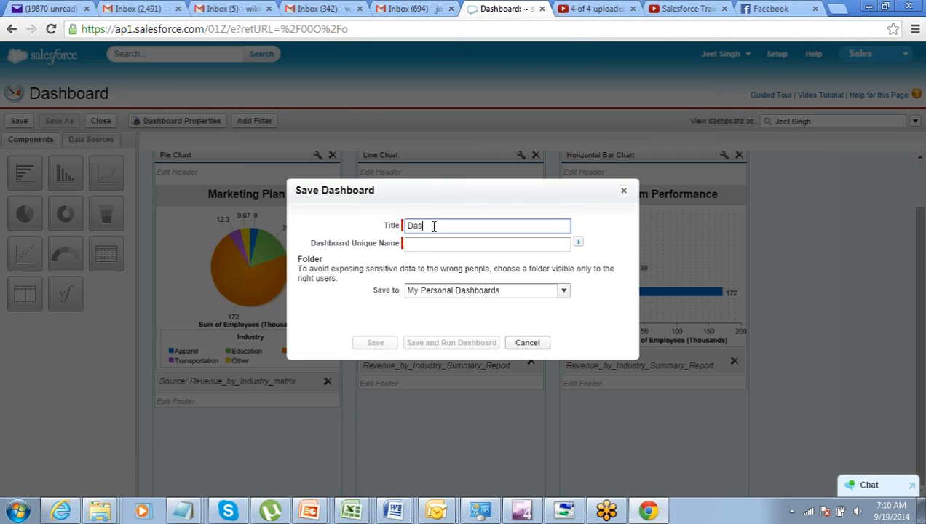
pyautogui.press('BackSpace')
pyautogui.press('BackSpace')
pyautogui.press('BackSpace')
pyautogui.press('BackSpace')
pyautogui.press('BackSpace')
pyautogui.write('D')
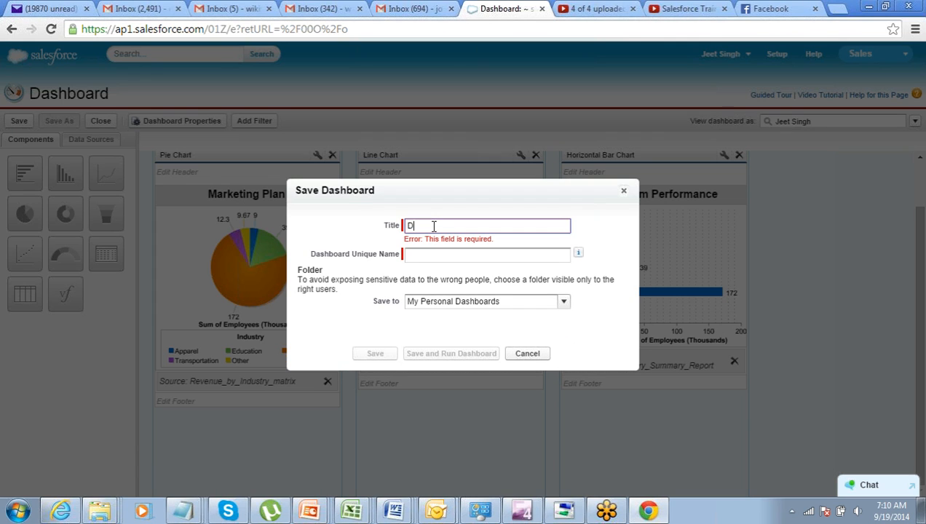
pyautogui.write('ashboadr')
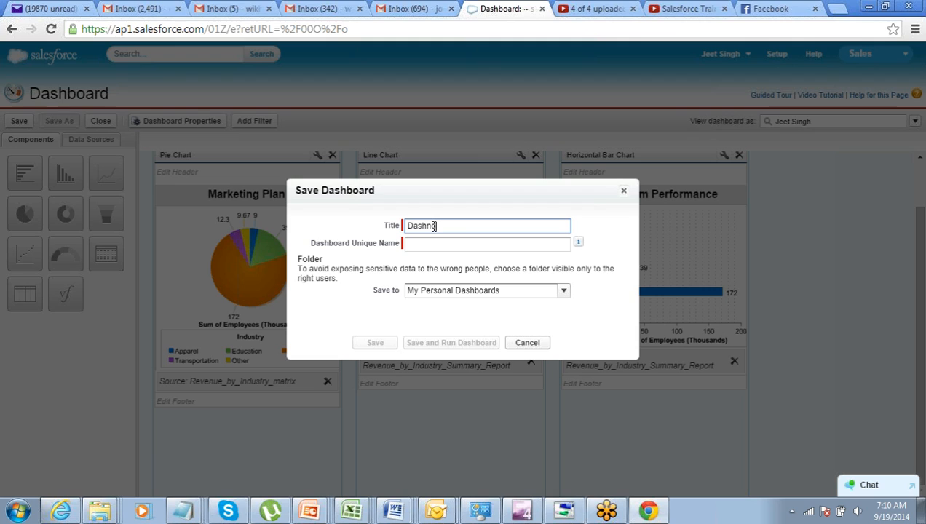
pyautogui.press('BackSpace')
pyautogui.press('BackSpace')
pyautogui.press('BackSpace')
pyautogui.write('ard1')
pyautogui.press('Tab')
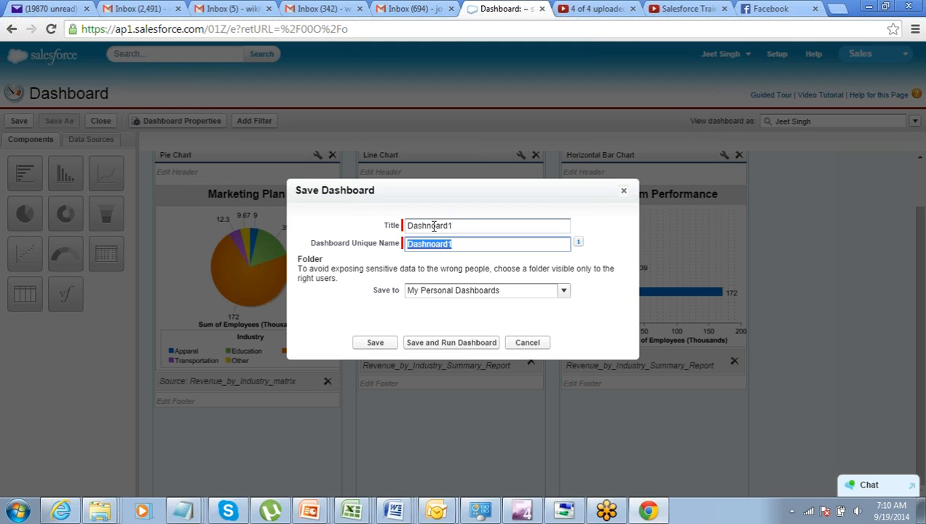
pyautogui.click(376, 343)
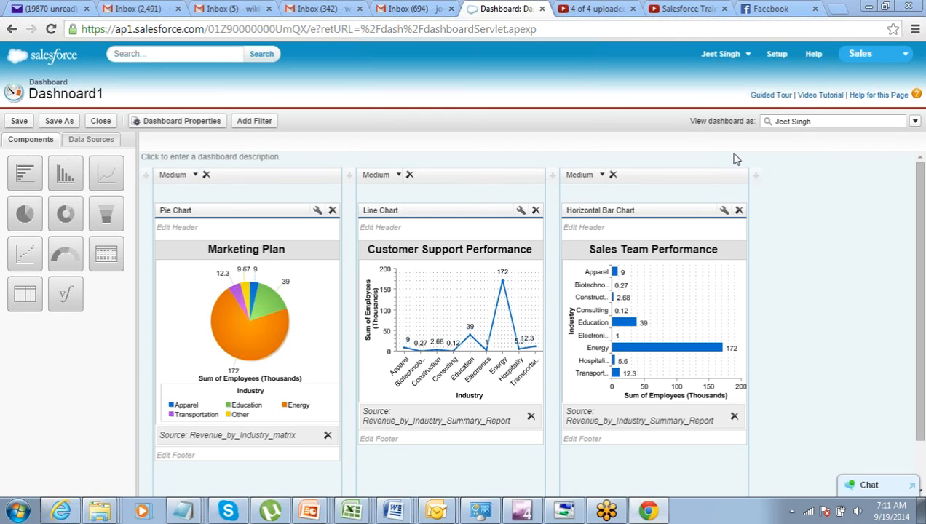
# - Leave the dashboard editor, view the saved dashboard among the Salesforce dashboards and check the list of available dashboards
pyautogui.click(780, 58)
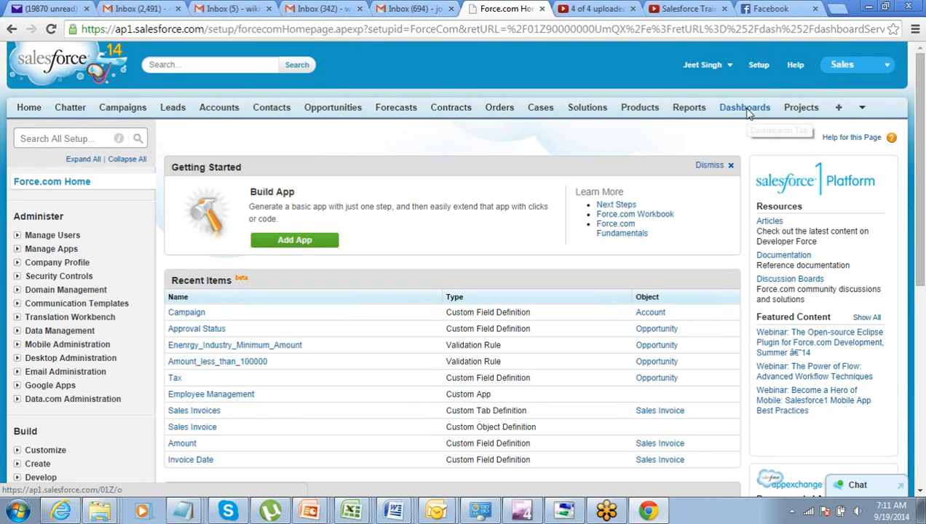
pyautogui.click(747, 112)
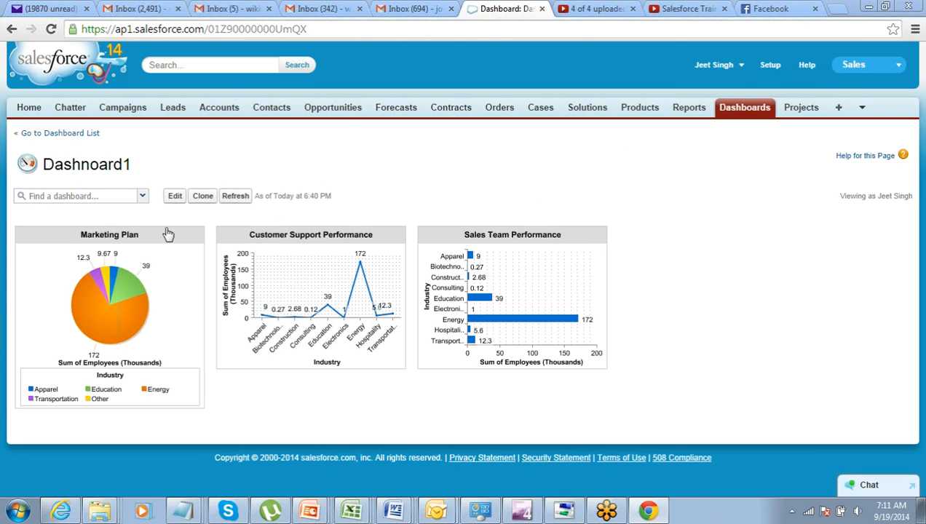
pyautogui.click(142, 197)
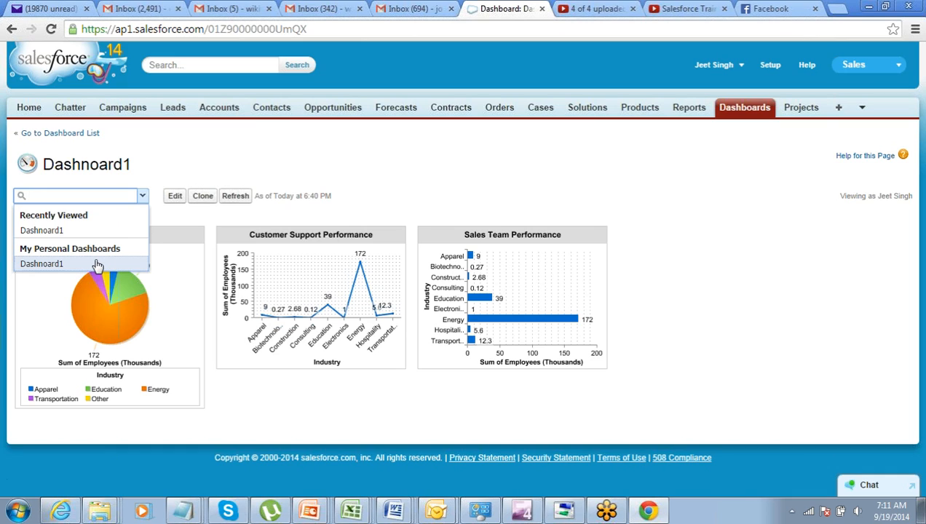
pyautogui.click(206, 139)
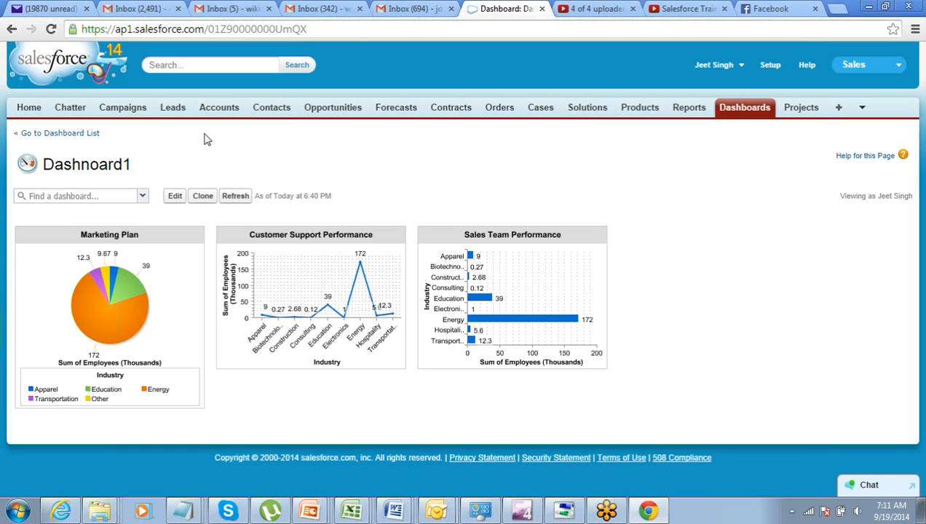